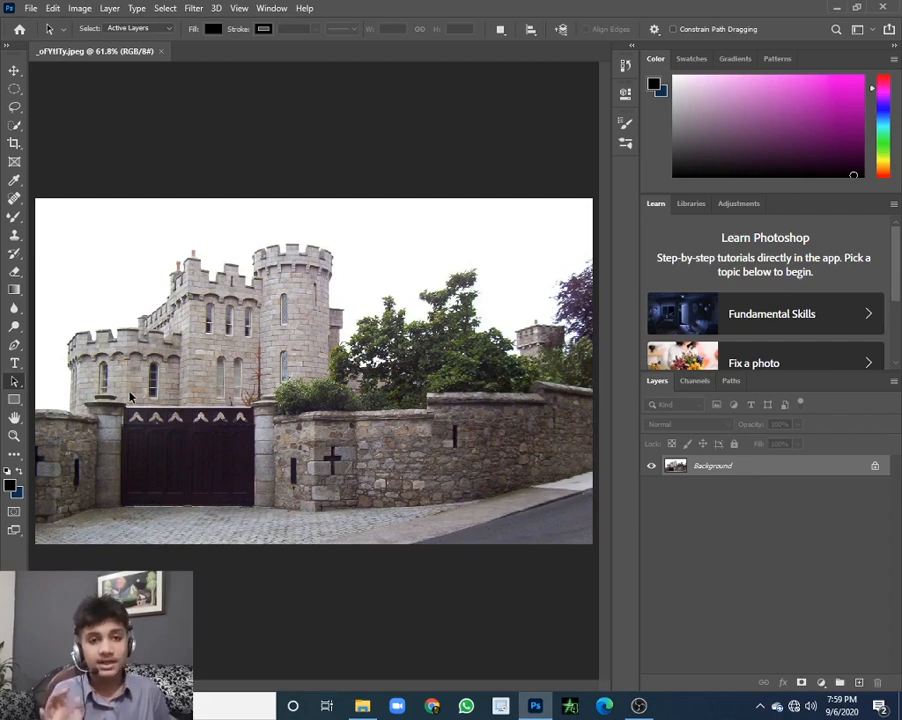
# - Compare the Red, Green and Blue channels up close along the tree edges to judge contrast against the sky
pyautogui.click(686, 385)
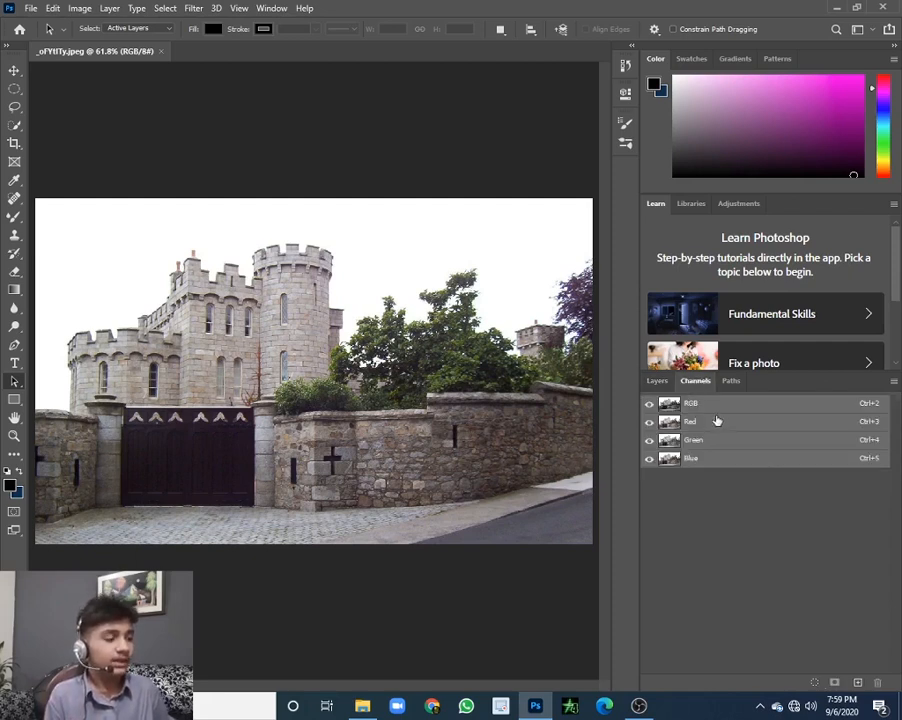
pyautogui.click(724, 428)
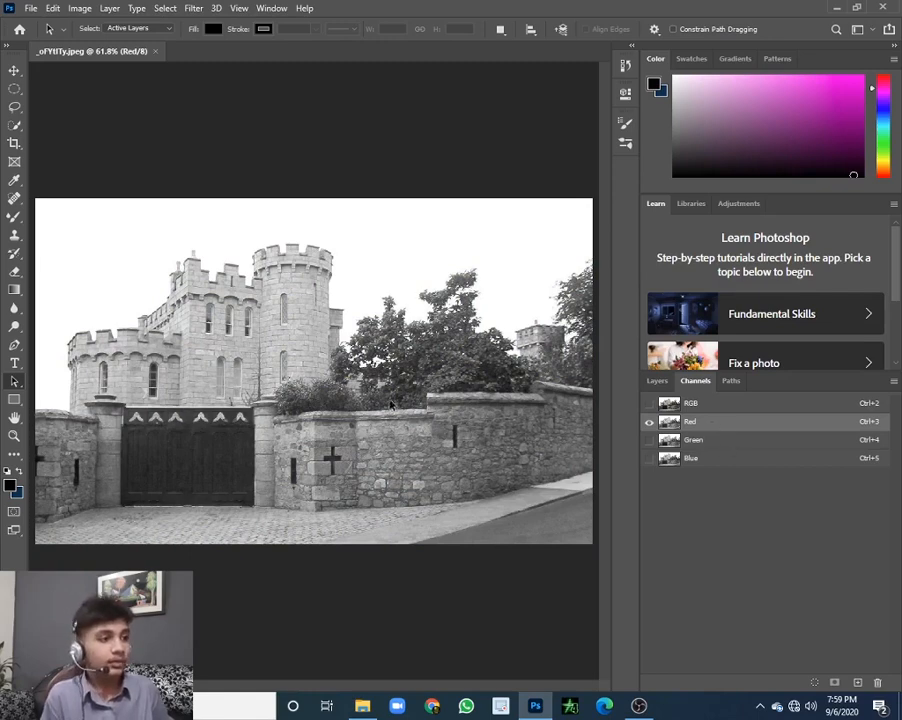
pyautogui.keyDown('ctrl'); pyautogui.click(394, 294); pyautogui.keyUp('ctrl')
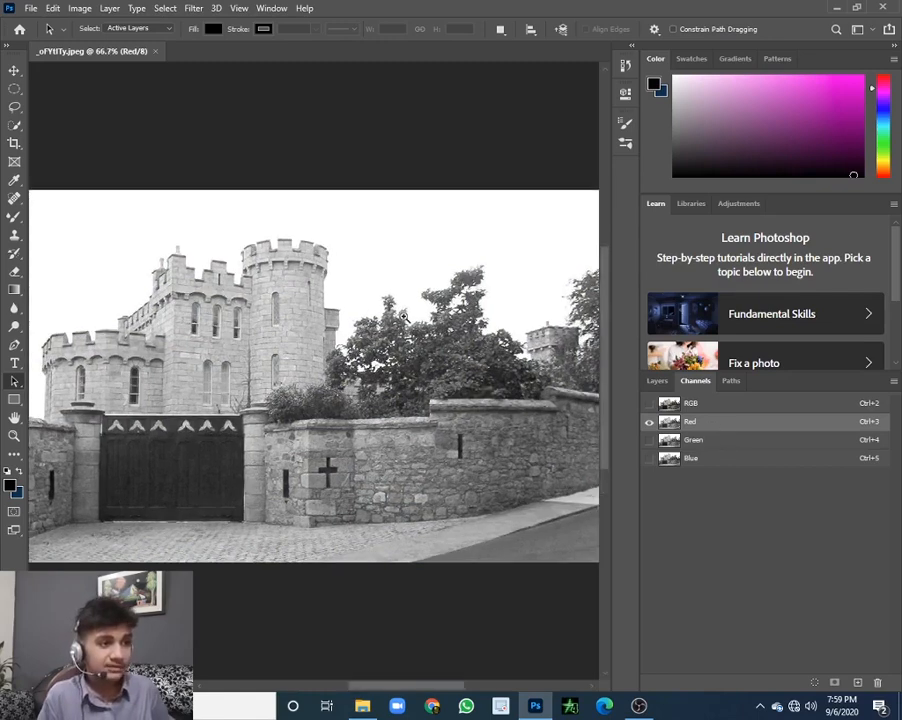
pyautogui.keyDown('ctrl'); pyautogui.click(400, 310); pyautogui.keyUp('ctrl')
pyautogui.keyDown('ctrl'); pyautogui.click(410, 326); pyautogui.keyUp('ctrl')
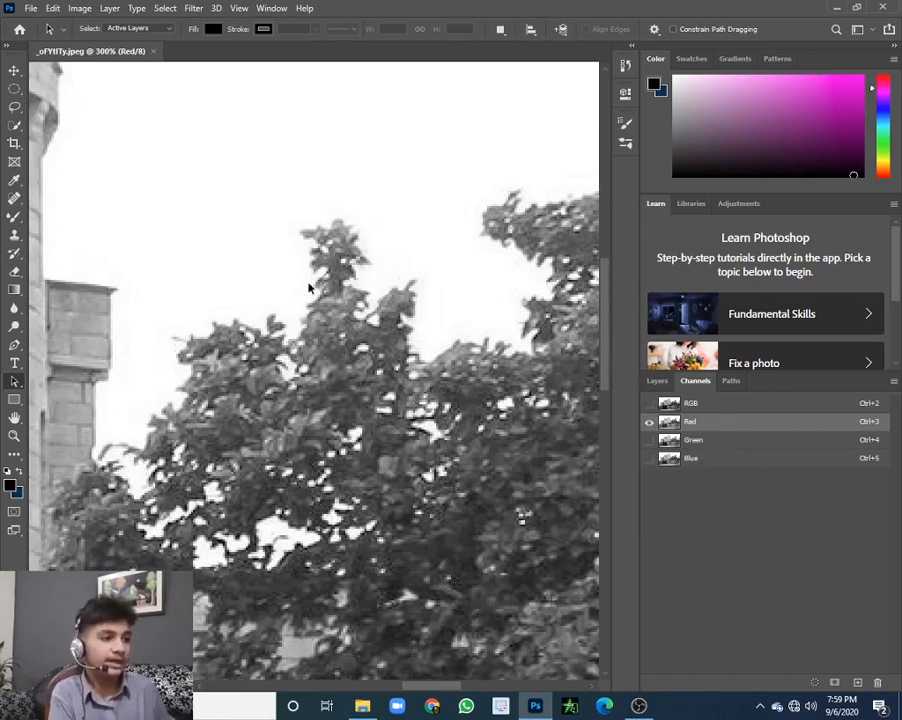
pyautogui.click(734, 444)
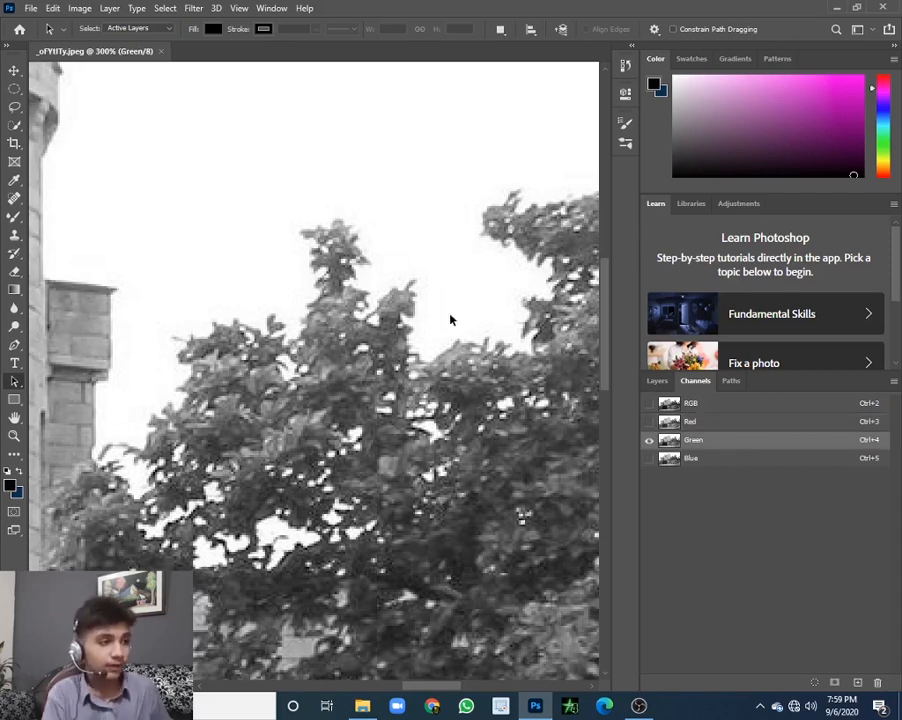
pyautogui.click(768, 457)
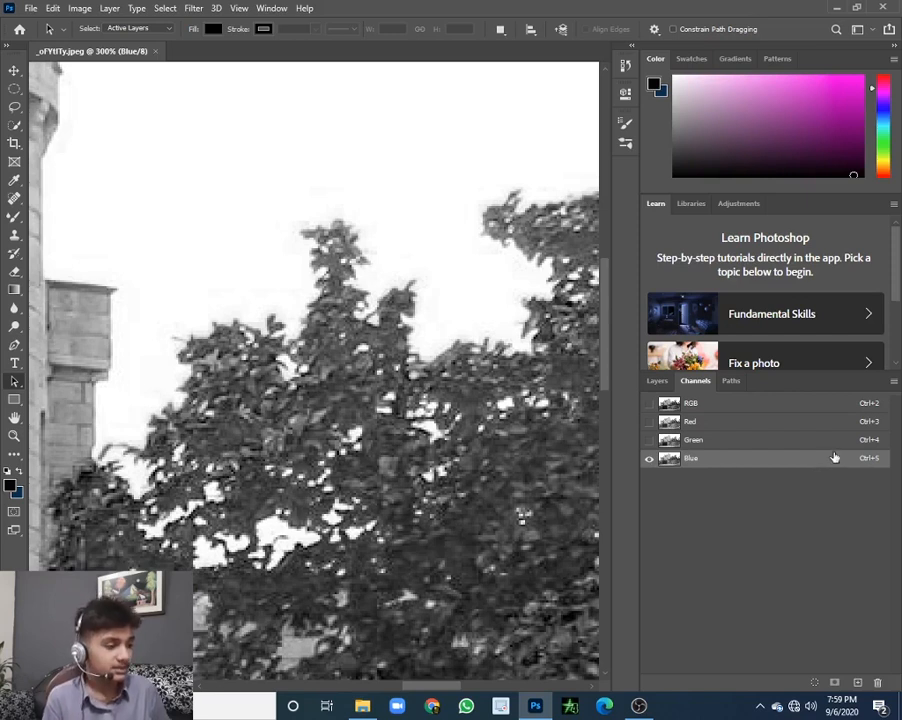
# - Duplicate the Blue channel and fit the whole image on screen
pyautogui.moveTo(834, 457); pyautogui.dragTo(860, 686)
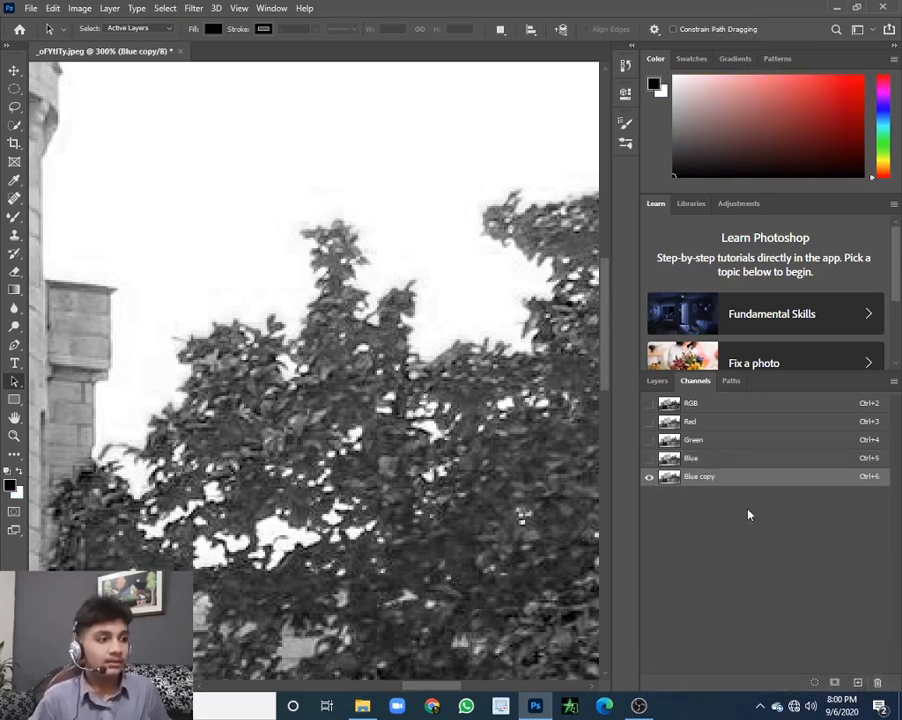
pyautogui.click(656, 381)
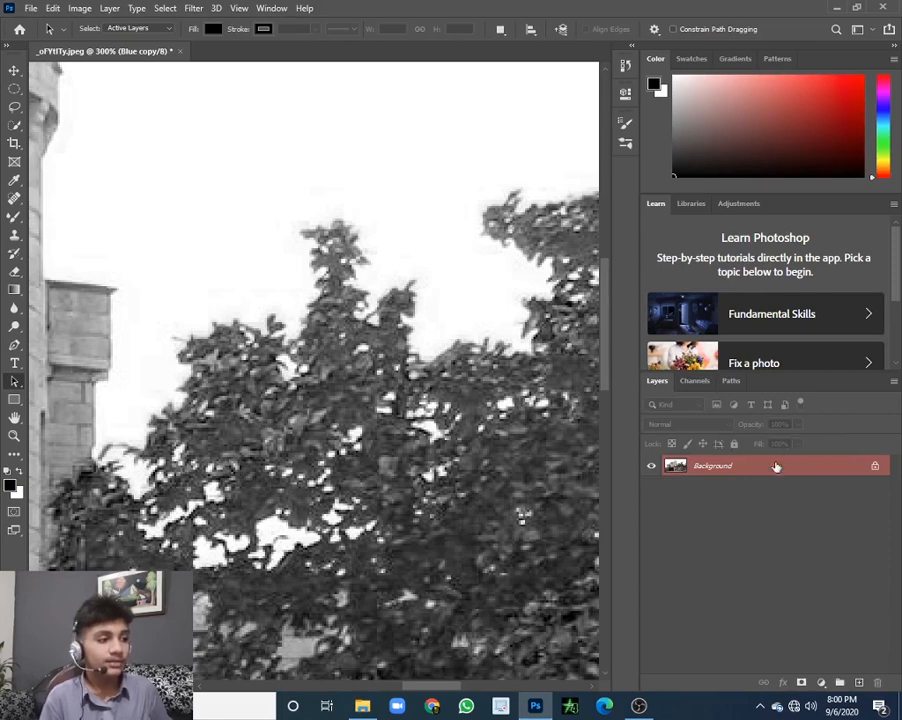
pyautogui.click(695, 381)
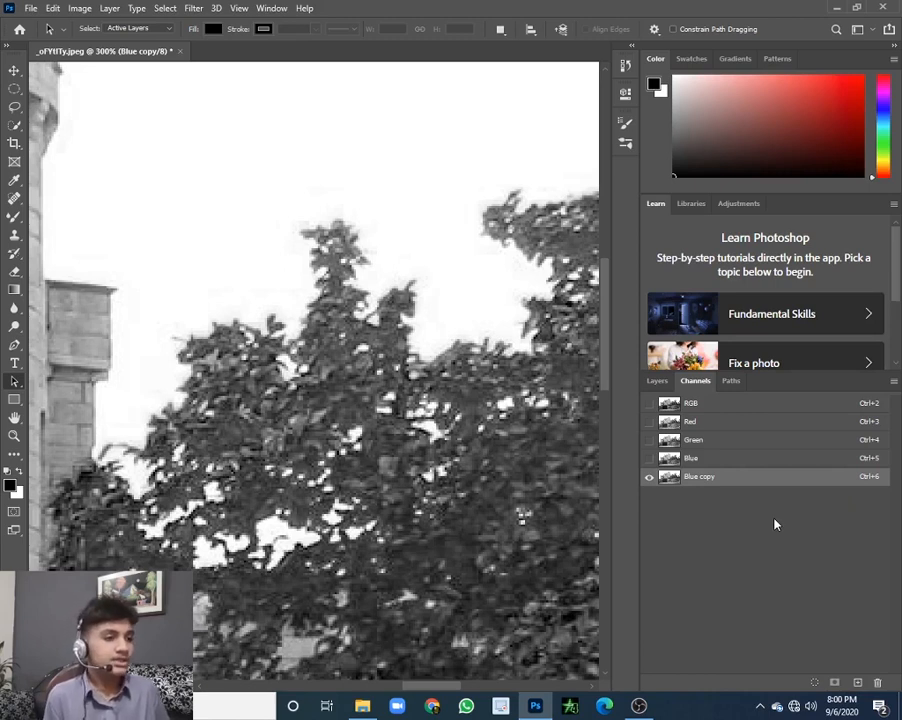
pyautogui.rightClick(250, 228)
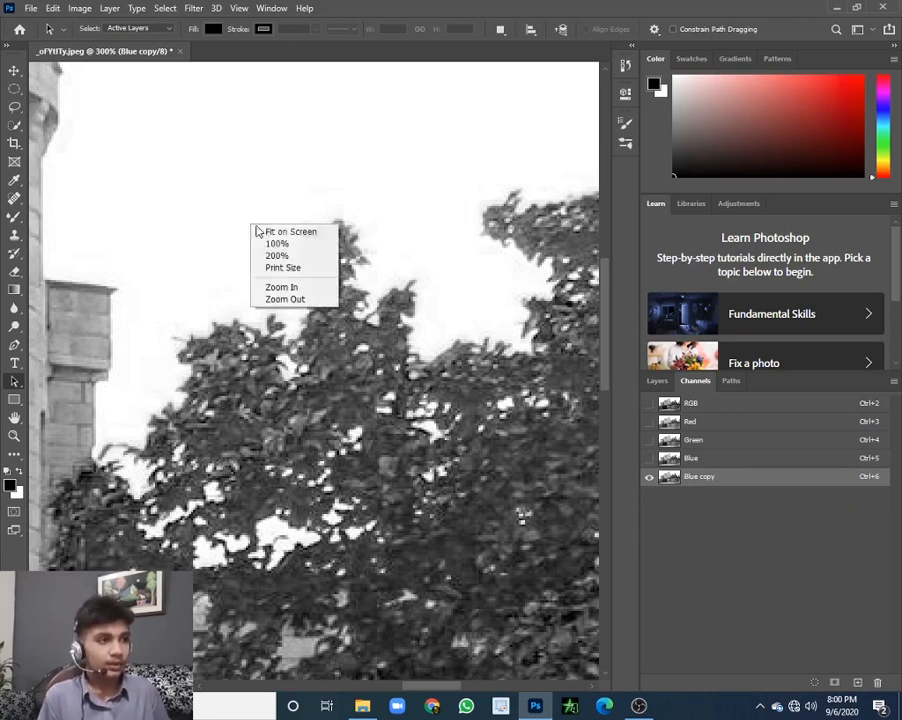
pyautogui.click(292, 232)
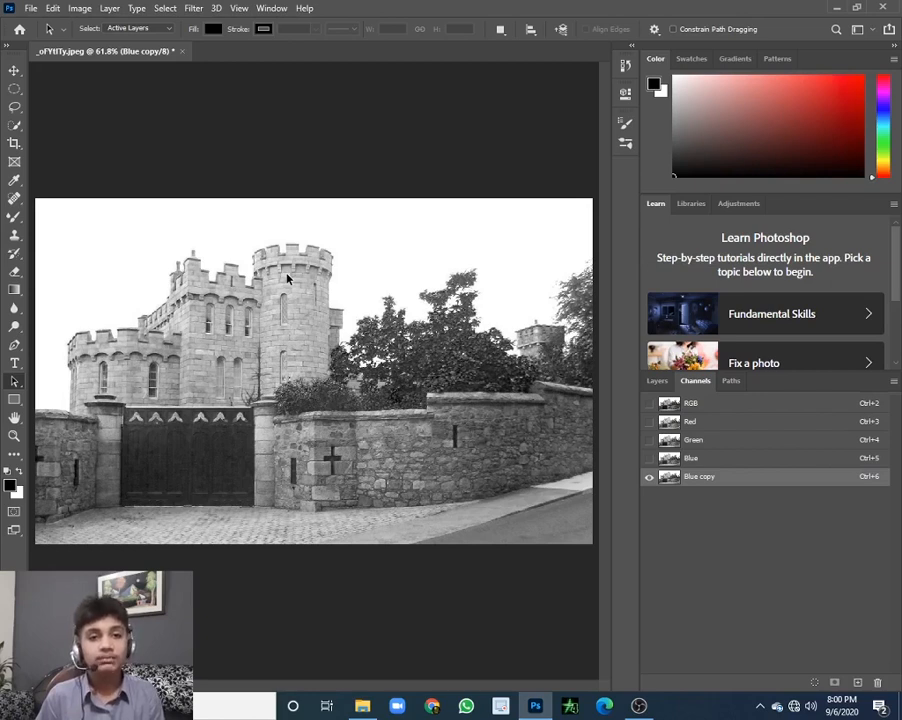
# - Apply Levels to the Blue copy channel with input black 182, midtone 0.16 and white 250
pyautogui.hotkey('ctrl', 'l')
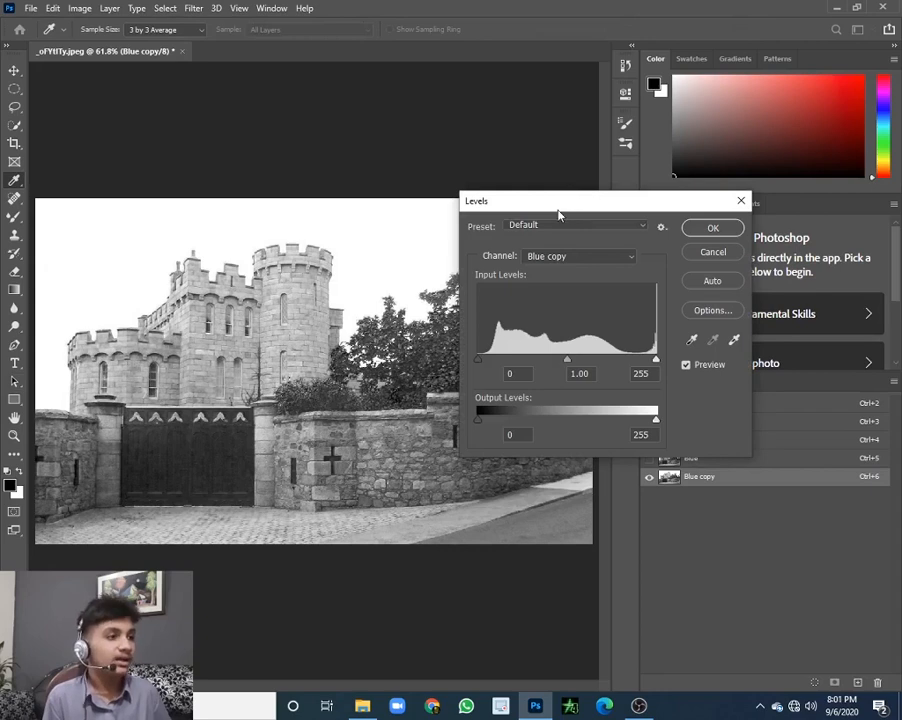
pyautogui.moveTo(565, 212); pyautogui.dragTo(604, 188)
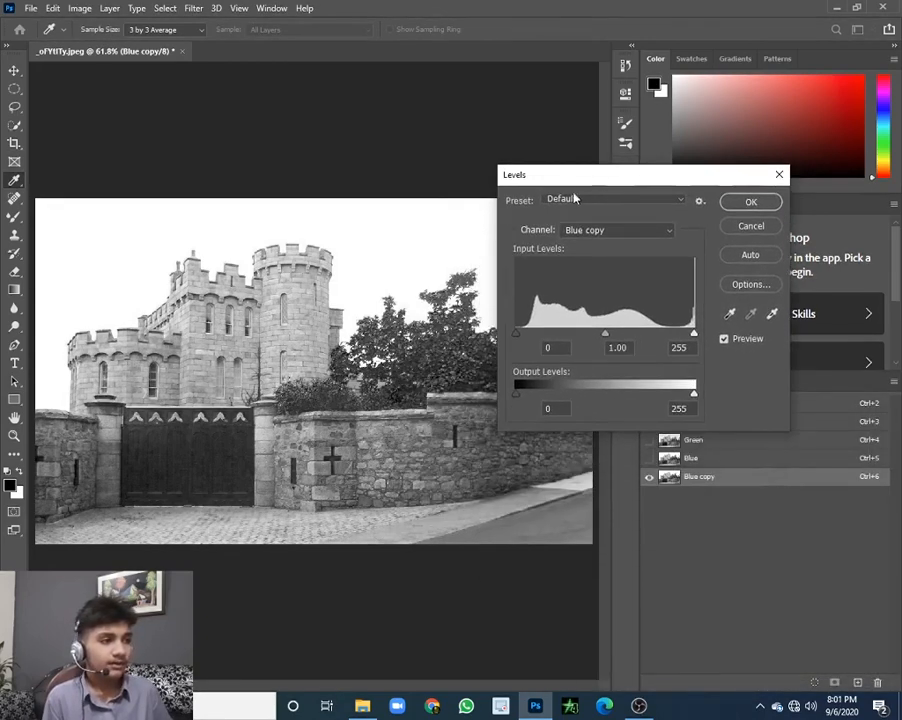
pyautogui.moveTo(517, 334); pyautogui.dragTo(681, 333)
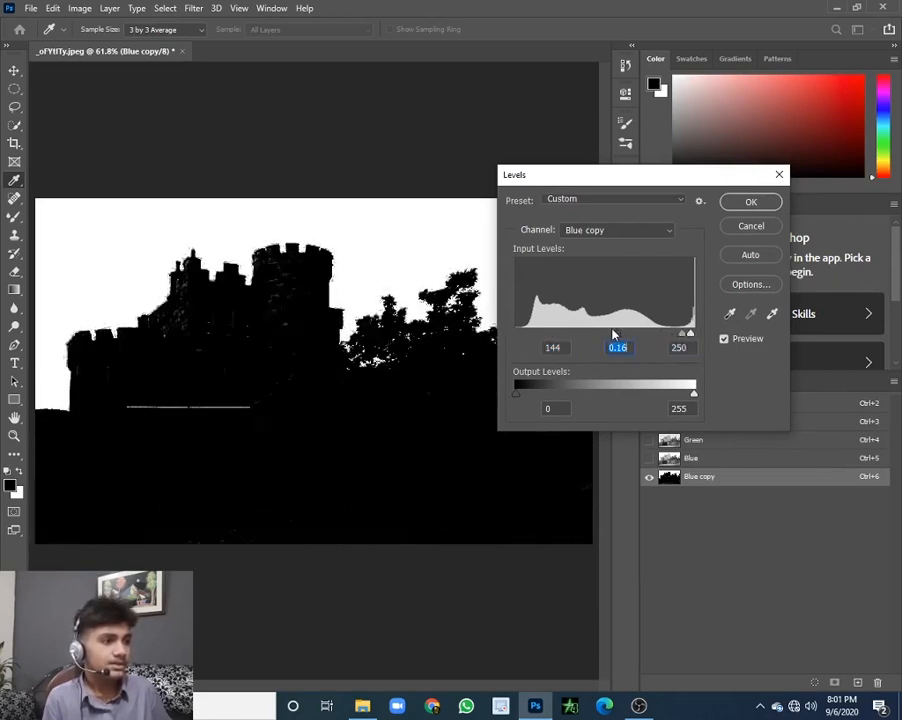
pyautogui.moveTo(615, 339); pyautogui.dragTo(647, 343)
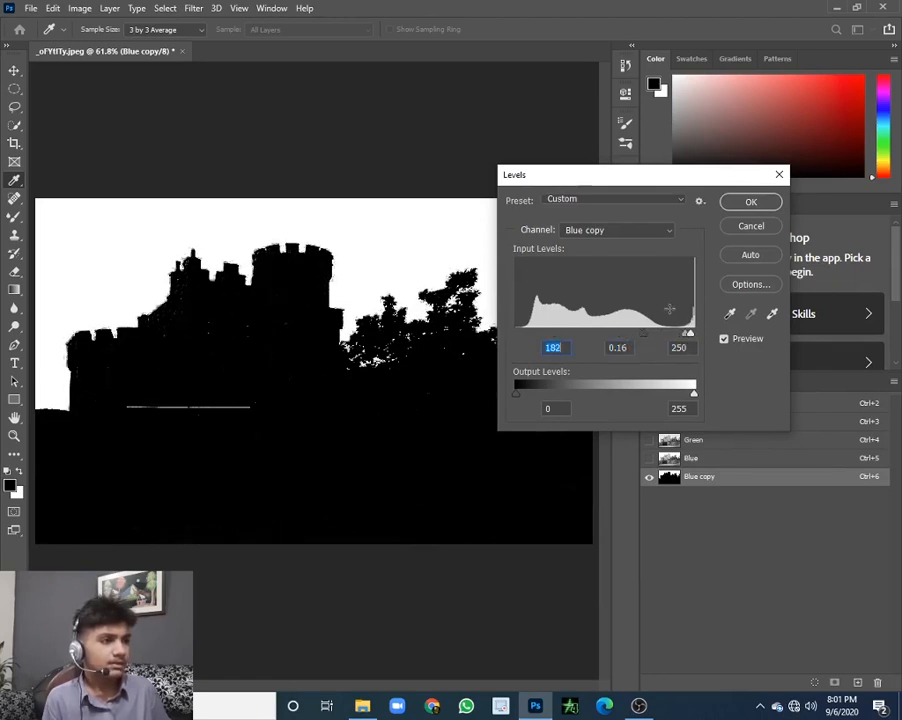
pyautogui.press('Return')
pyautogui.press('a')
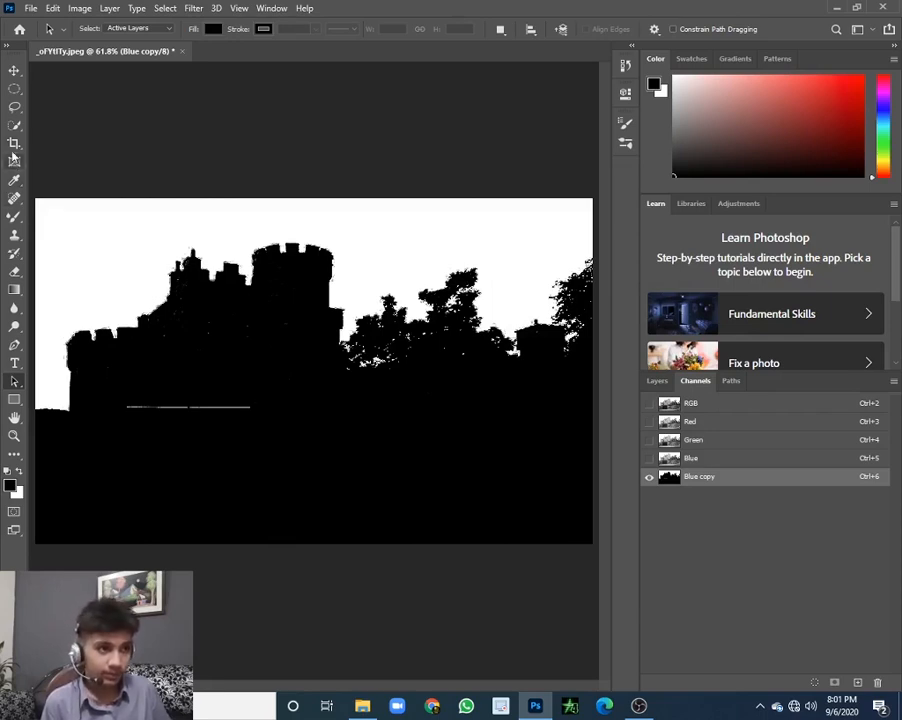
# - With the Mixer Brush, paint black over the white line above the gate and the stray specks on the left castle walls
pyautogui.click(14, 218)
pyautogui.moveTo(126, 413)
pyautogui.mouseDown()
pyautogui.moveTo(164, 417)
pyautogui.moveTo(200, 421)
pyautogui.moveTo(249, 413)
pyautogui.mouseUp()
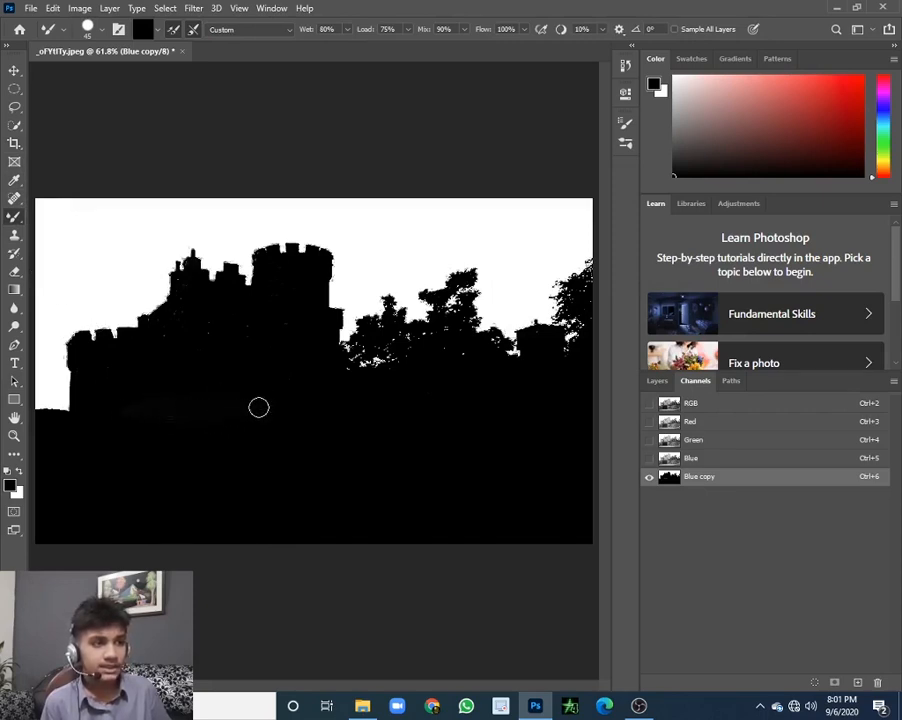
pyautogui.click(187, 317)
pyautogui.click(187, 315)
pyautogui.click(150, 351)
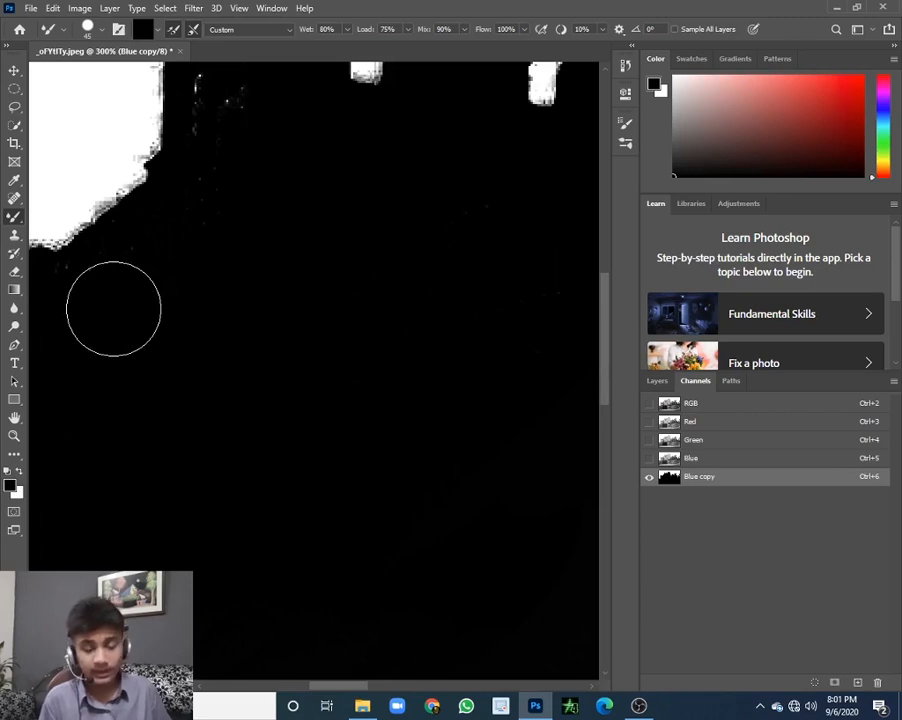
pyautogui.moveTo(167, 298); pyautogui.dragTo(405, 211)
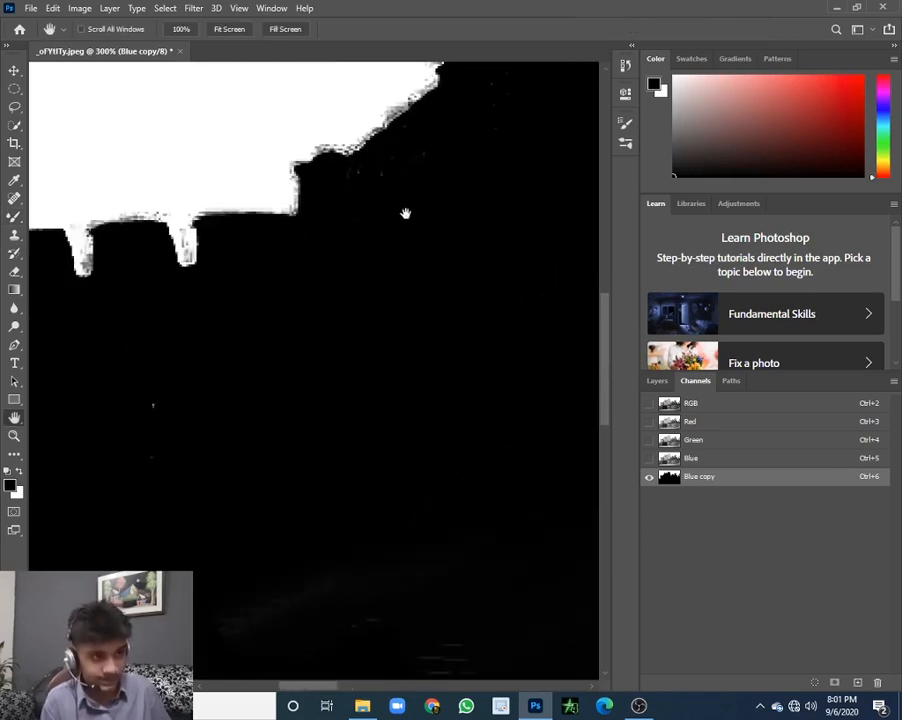
pyautogui.moveTo(114, 463)
pyautogui.mouseDown()
pyautogui.moveTo(183, 586)
pyautogui.moveTo(296, 634)
pyautogui.moveTo(489, 657)
pyautogui.mouseUp()
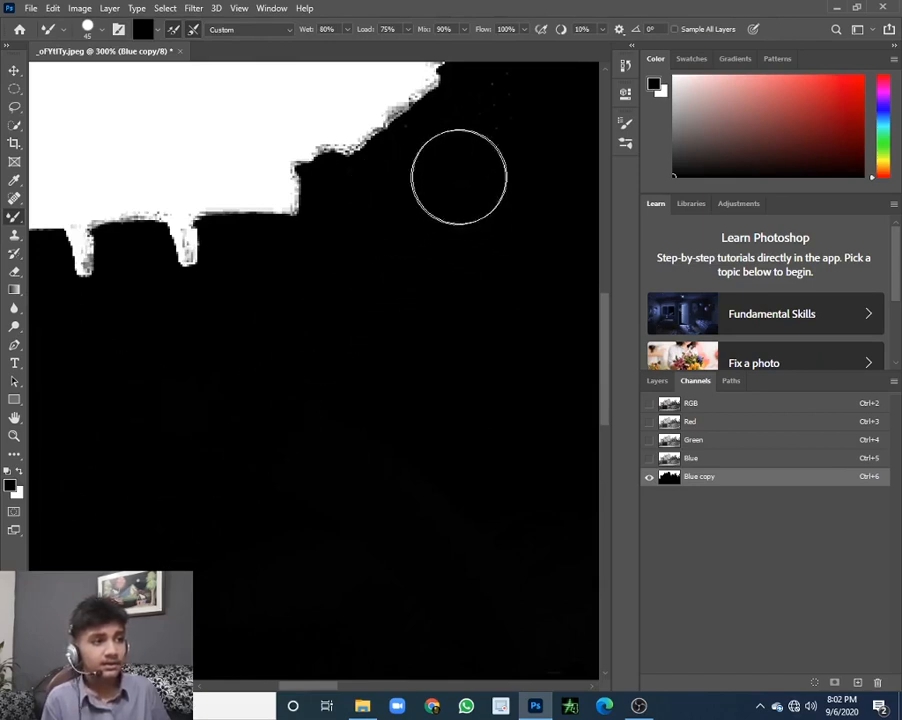
# - Paint out the light specks inside the central building and round tower, reducing the brush size to 20 near the edges
pyautogui.press('space')
pyautogui.moveTo(450, 162)
pyautogui.mouseDown()
pyautogui.moveTo(330, 286)
pyautogui.moveTo(232, 355)
pyautogui.mouseUp()
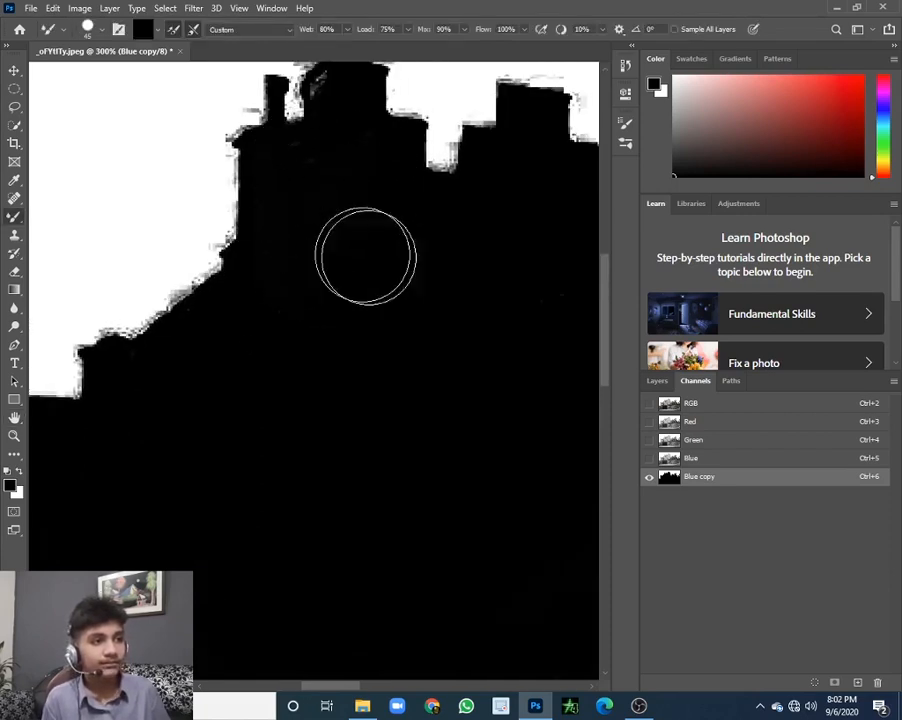
pyautogui.press('space')
pyautogui.moveTo(465, 332)
pyautogui.mouseDown()
pyautogui.moveTo(129, 457)
pyautogui.moveTo(367, 381)
pyautogui.moveTo(336, 413)
pyautogui.mouseUp()
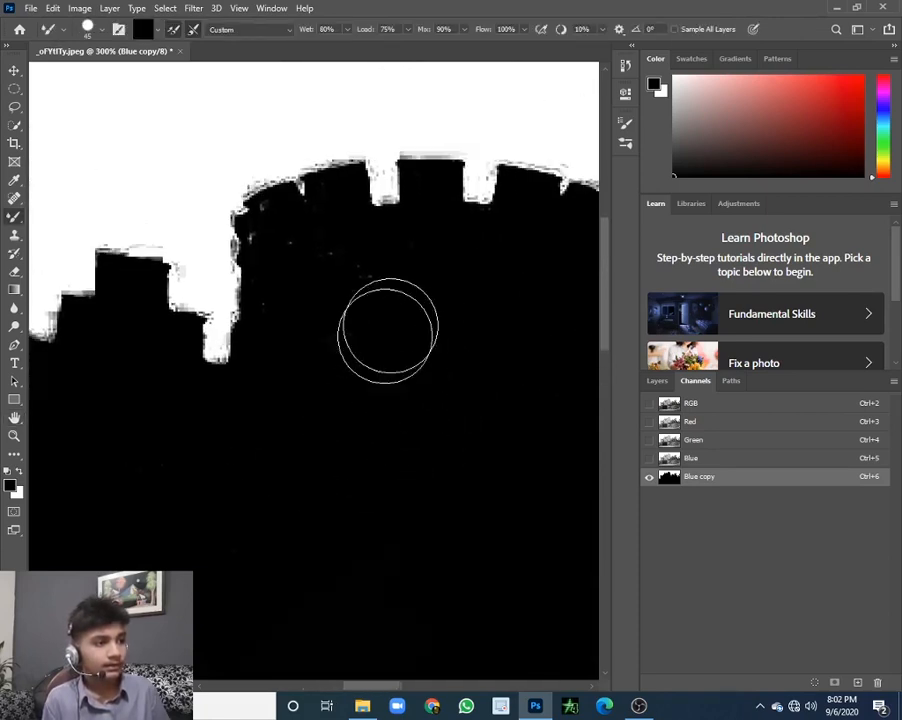
pyautogui.press('[')
pyautogui.press('[')
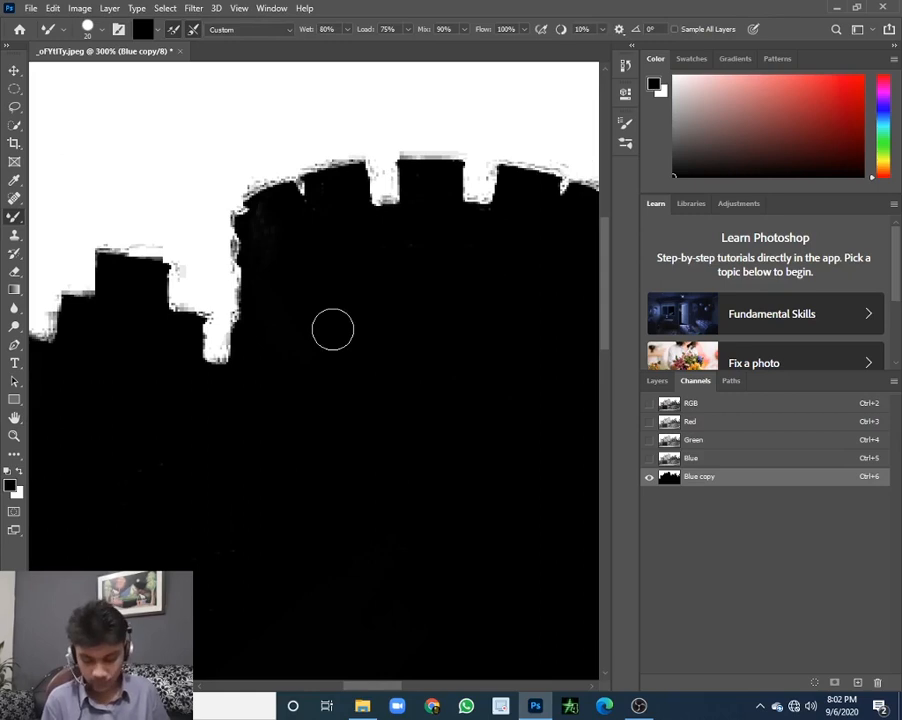
# - Invert the Blue copy channel and load it as a selection of the castle, trees and ground
pyautogui.rightClick(333, 331)
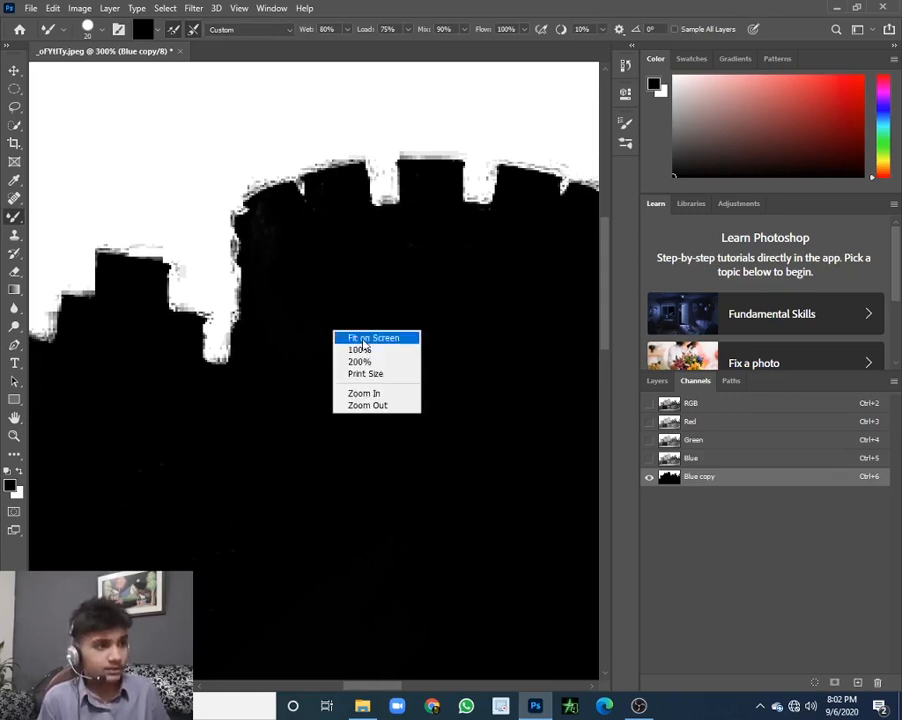
pyautogui.click(368, 351)
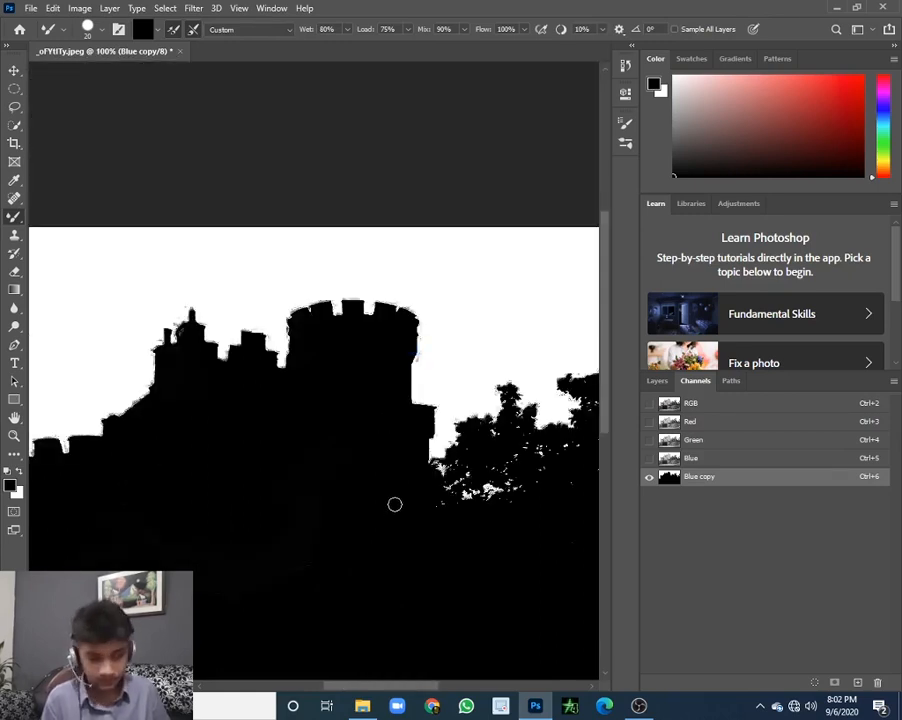
pyautogui.moveTo(479, 555); pyautogui.dragTo(272, 483)
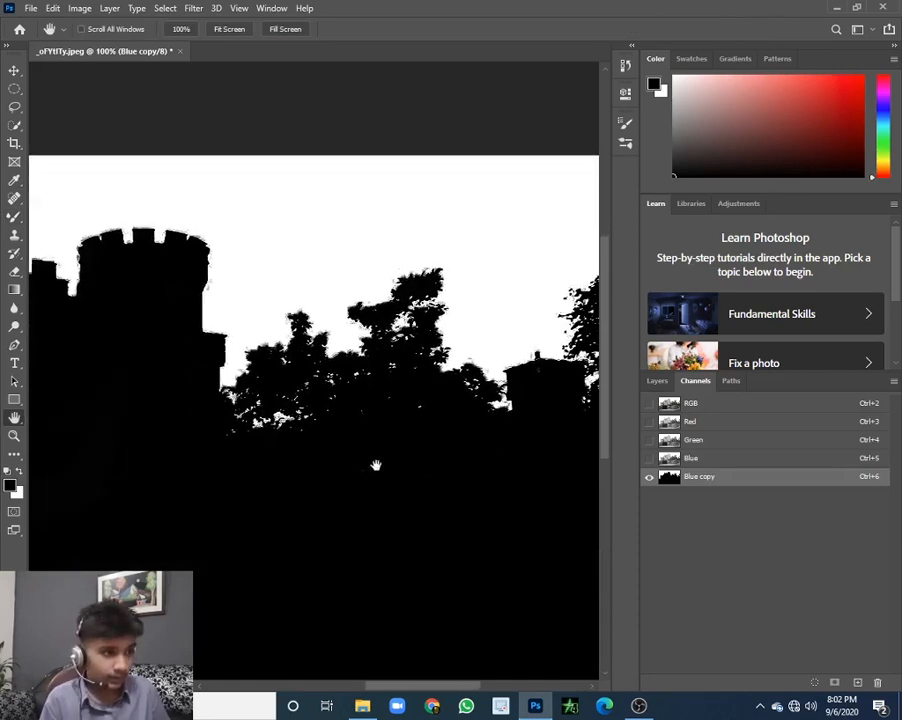
pyautogui.press('space')
pyautogui.rightClick(344, 510)
pyautogui.click(370, 517)
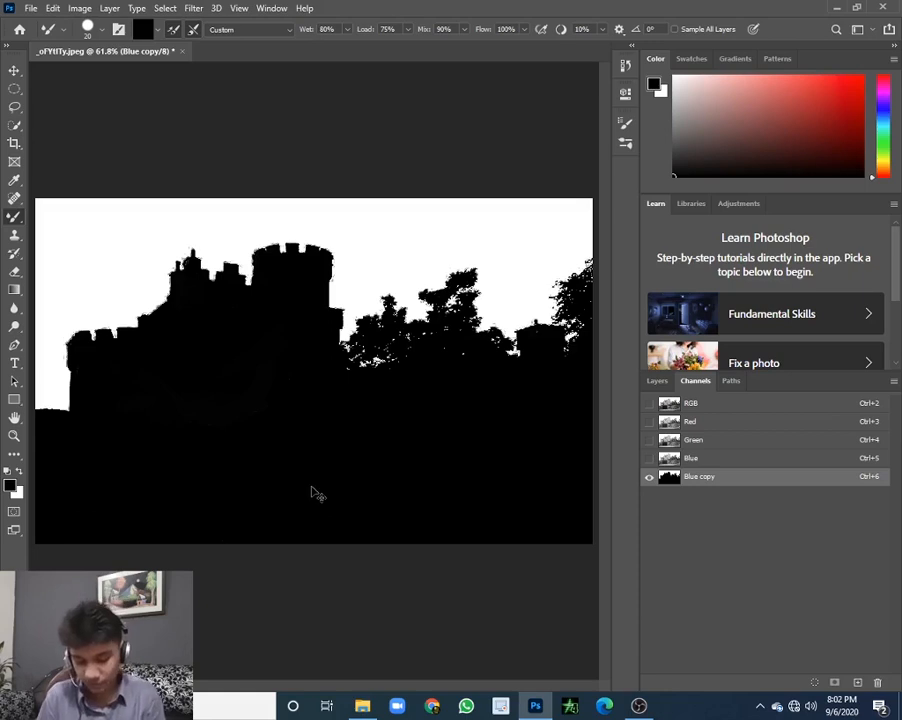
pyautogui.hotkey('ctrl', 'i')
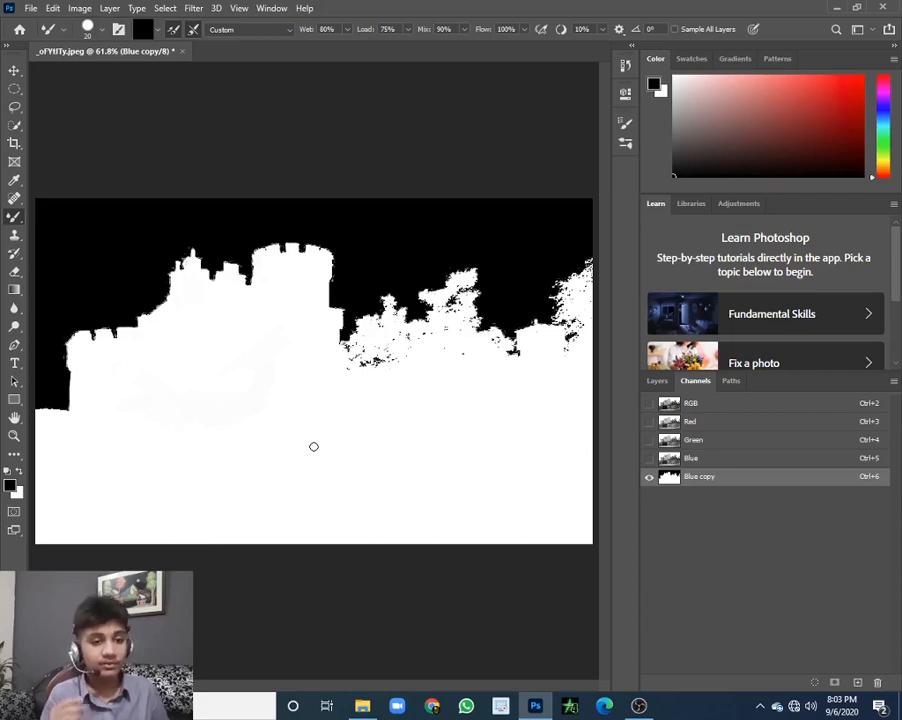
pyautogui.keyDown('ctrl'); pyautogui.click(669, 480); pyautogui.keyUp('ctrl')
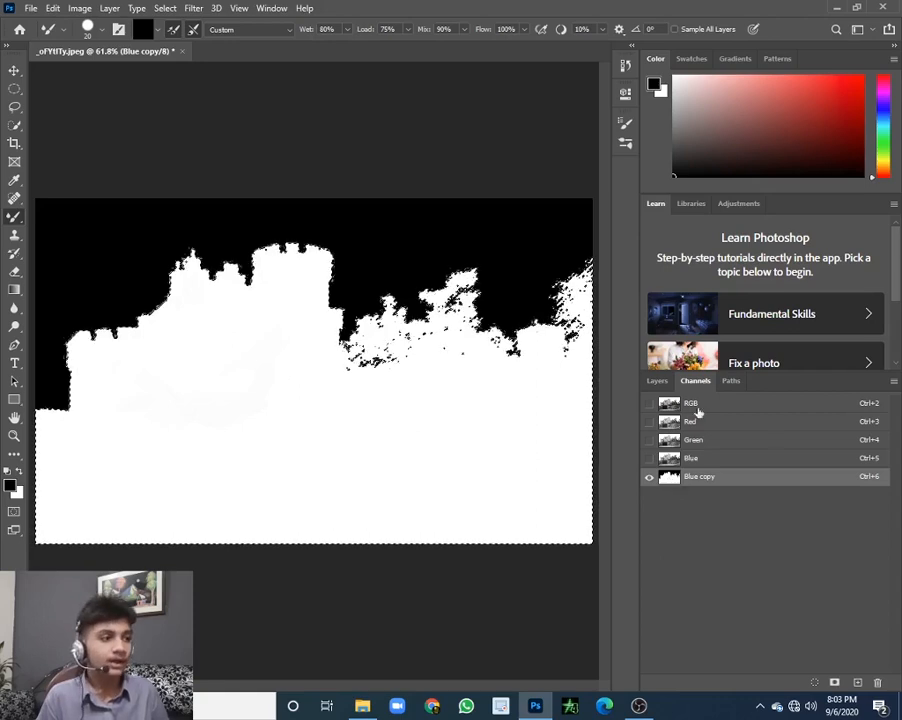
# - Restore the RGB composite and copy the selected area of the Background layer onto a new layer
pyautogui.keyDown('ctrl'); pyautogui.click(342, 267); pyautogui.keyUp('ctrl')
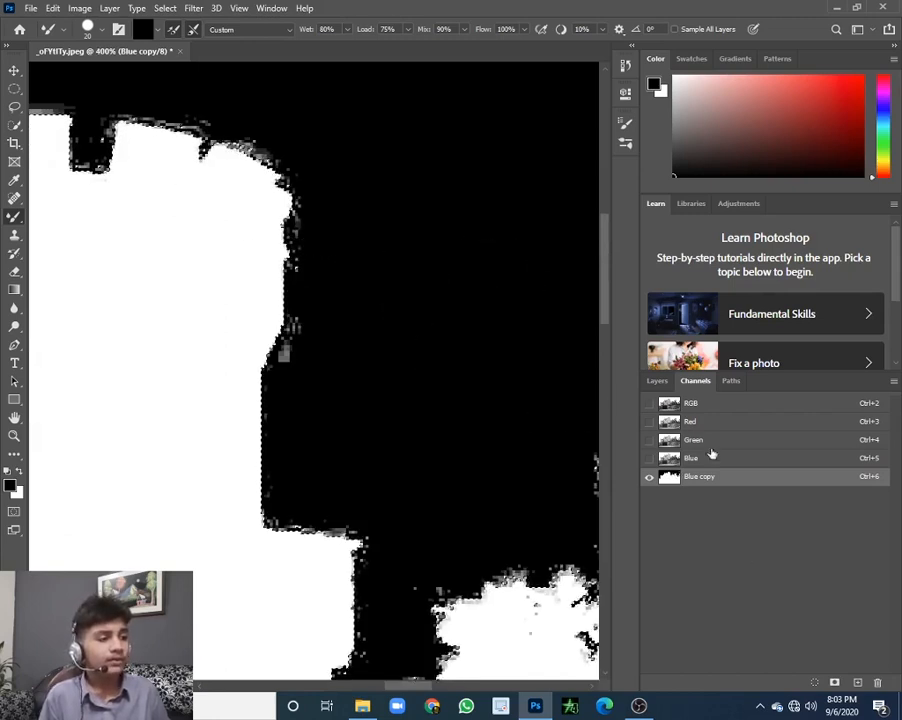
pyautogui.click(690, 406)
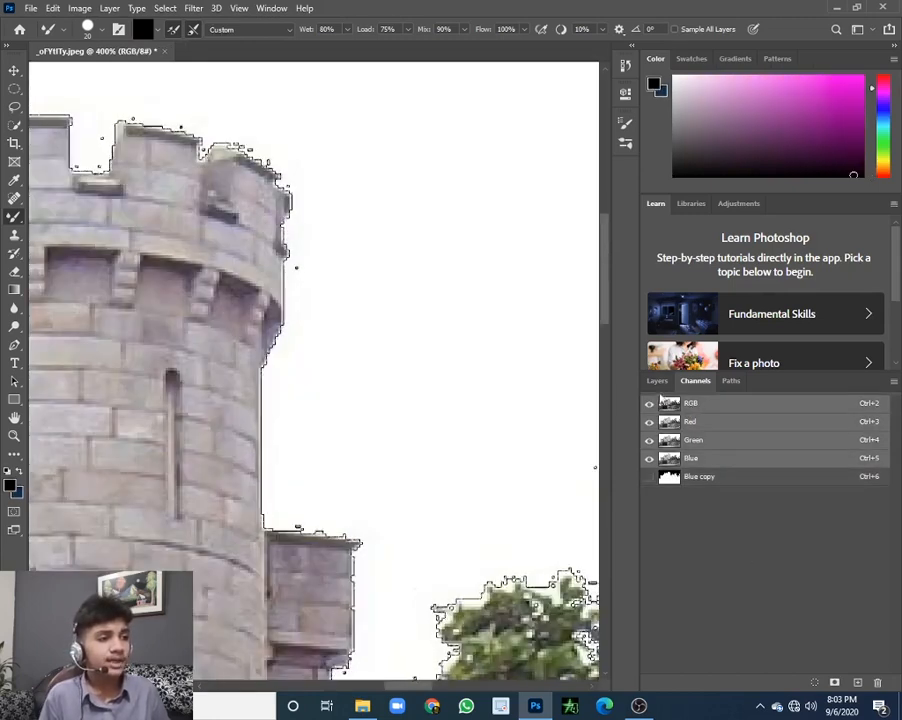
pyautogui.rightClick(470, 377)
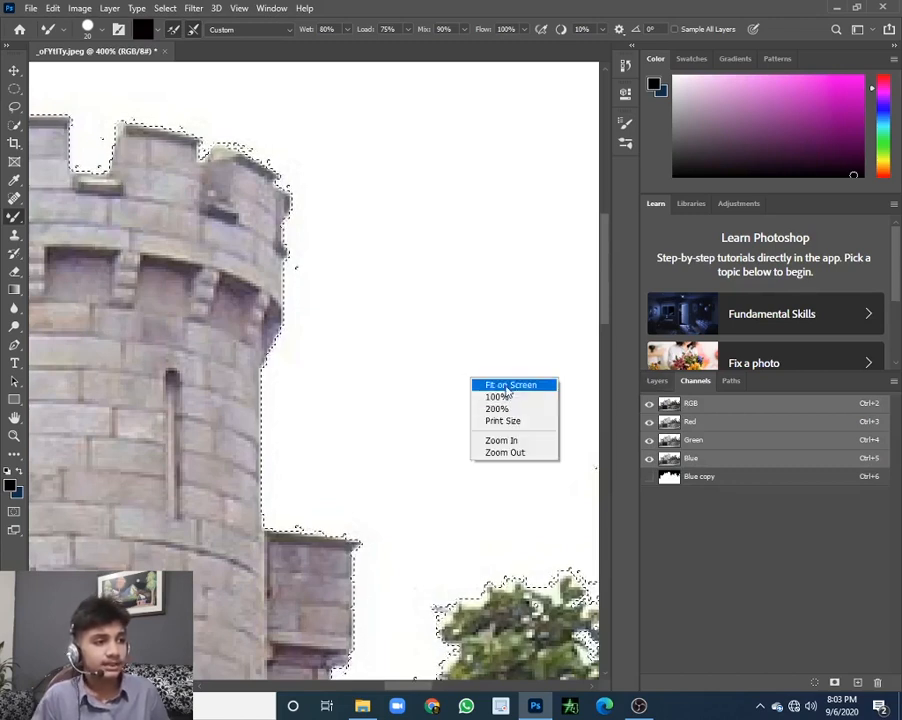
pyautogui.click(505, 385)
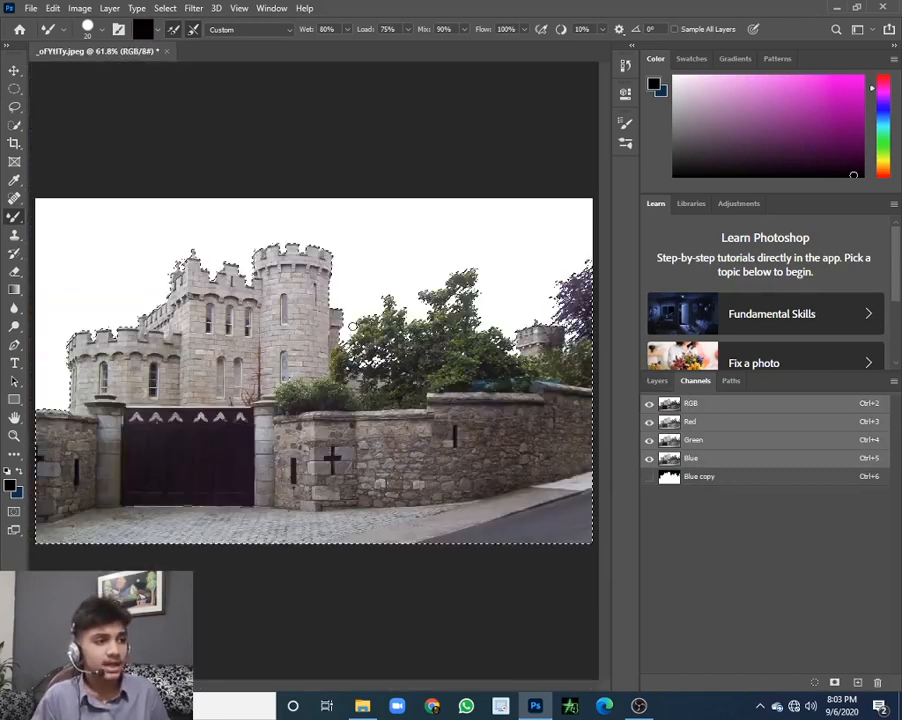
pyautogui.click(657, 381)
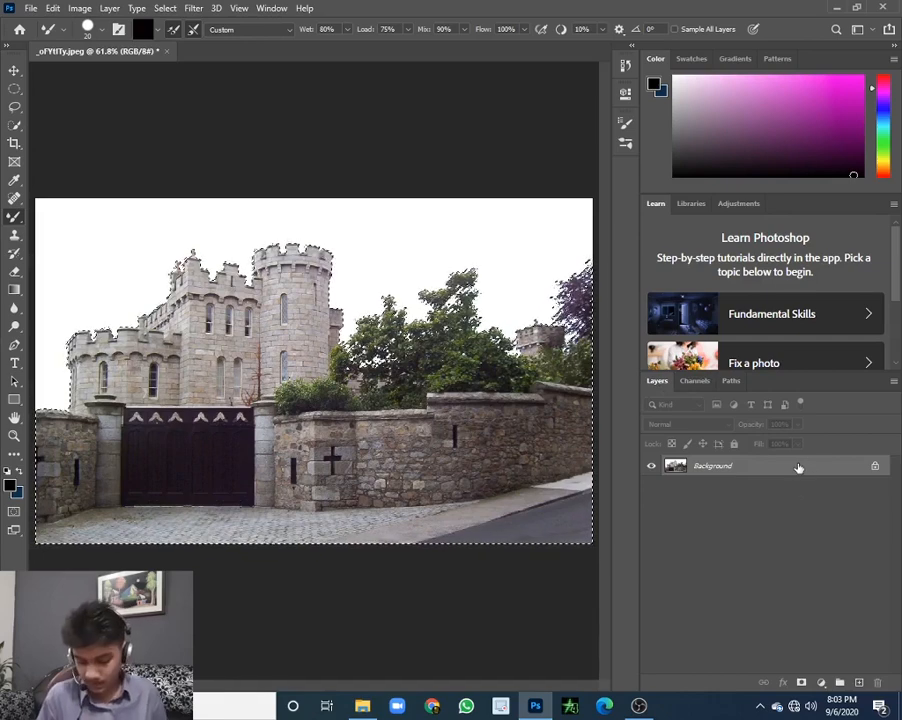
pyautogui.hotkey('ctrl', 'j')
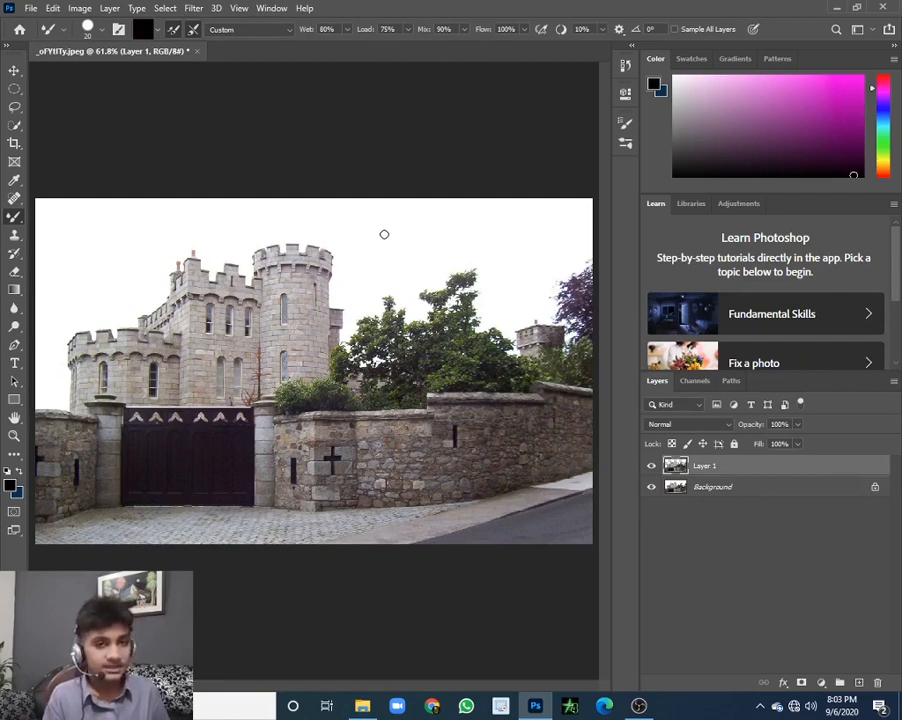
# - Hide the Background layer and add a new empty layer named "Sky"
pyautogui.click(651, 487)
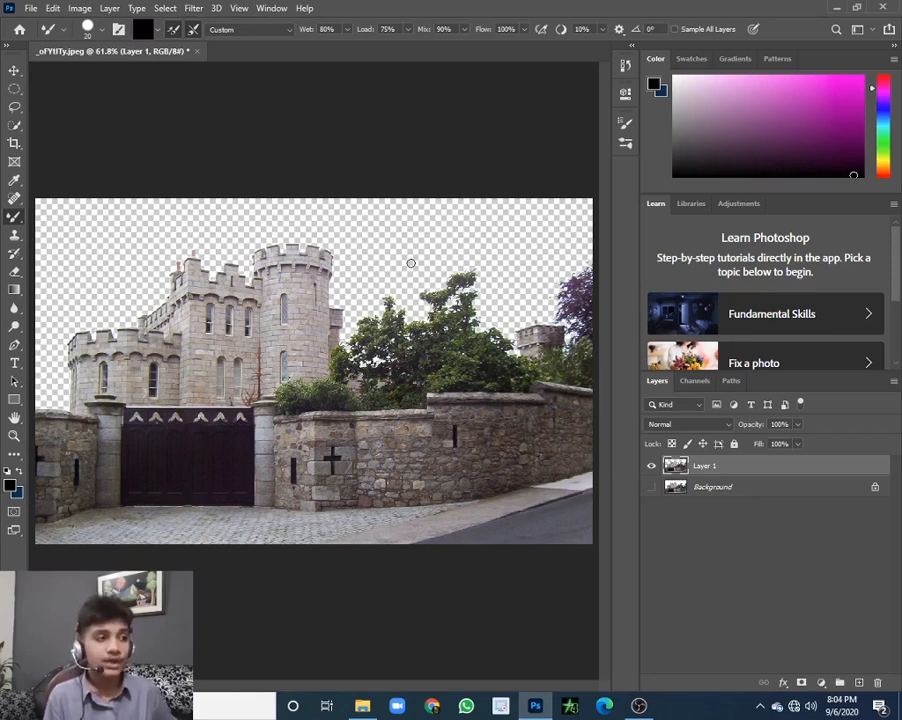
pyautogui.click(876, 683)
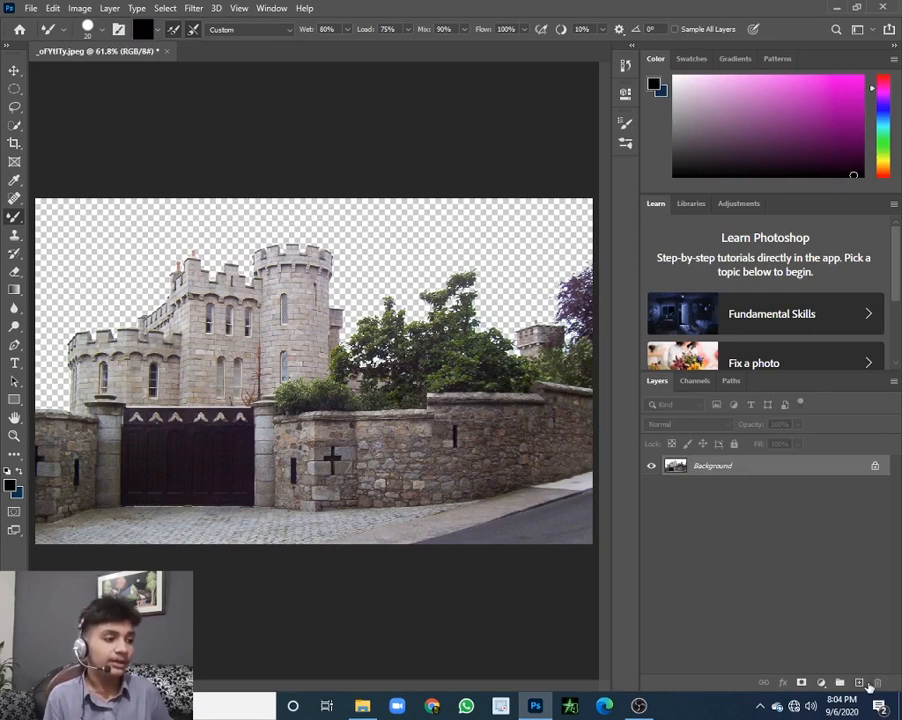
pyautogui.hotkey('ctrl', 'z')
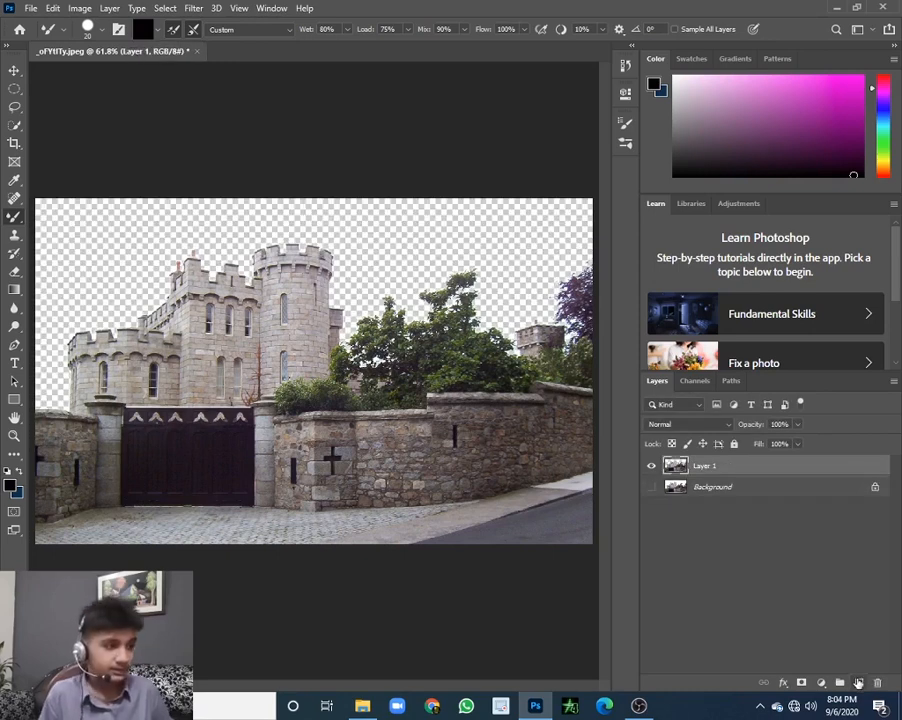
pyautogui.click(857, 682)
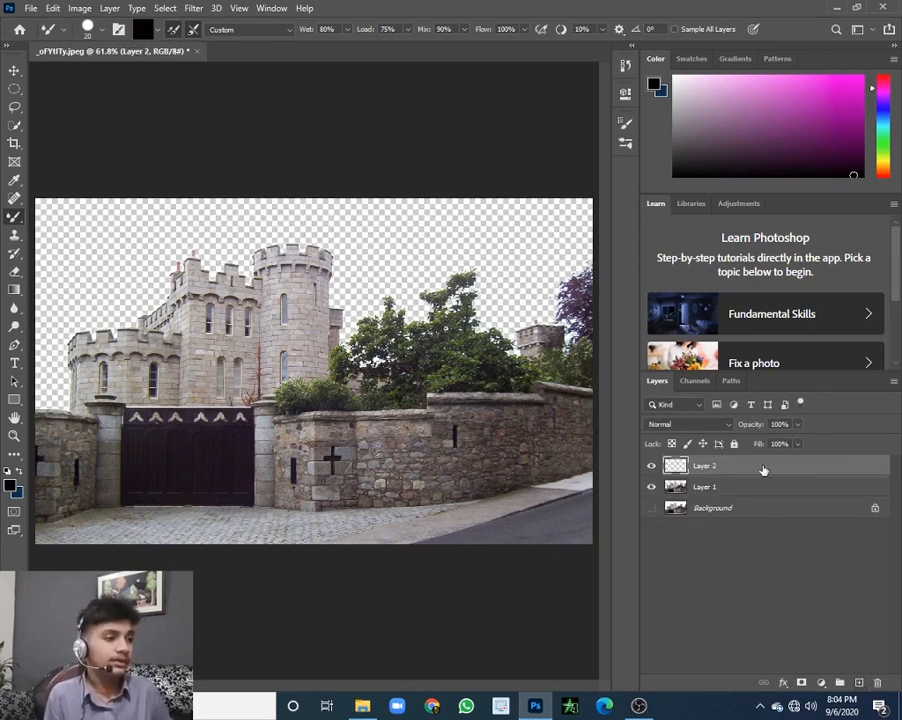
pyautogui.doubleClick(705, 466)
pyautogui.press('BackSpace')
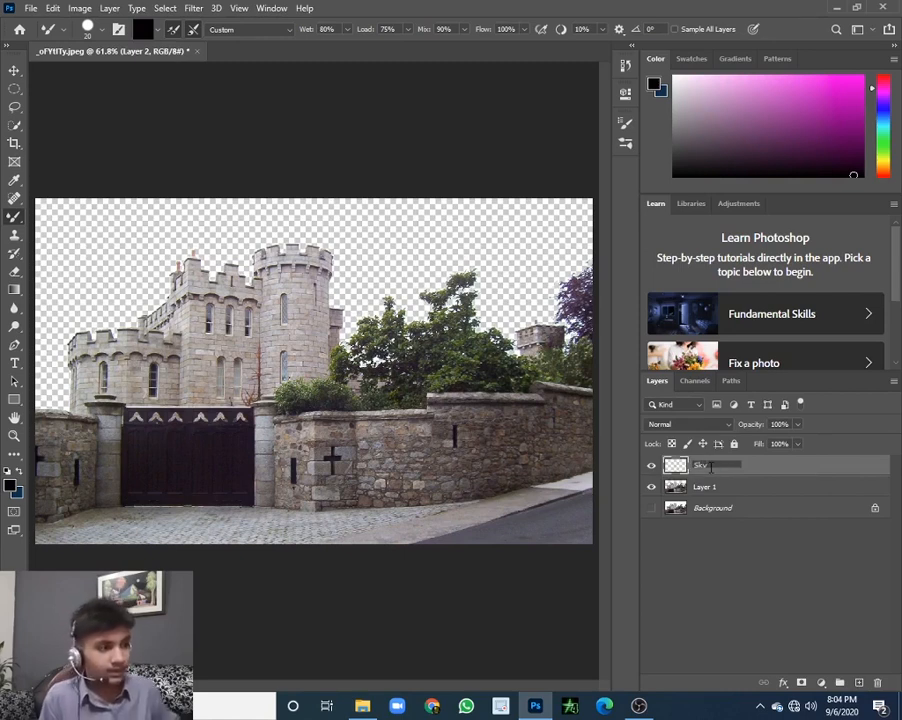
pyautogui.press('Return')
# - Rename the castle cutout layer, Layer 1, as "BUilding"
pyautogui.doubleClick(708, 490)
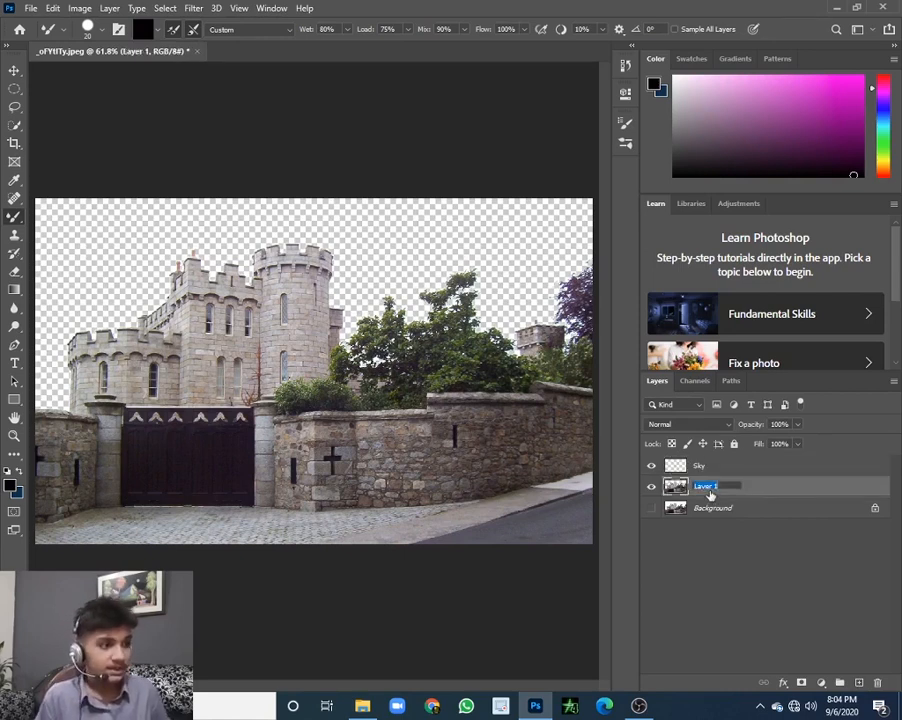
pyautogui.press('BackSpace')
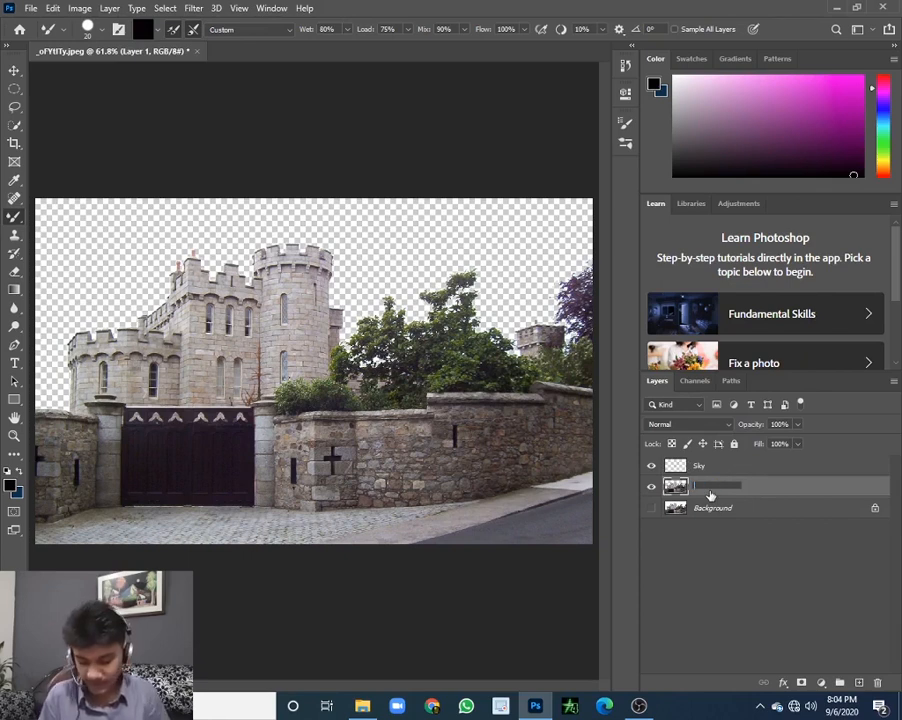
pyautogui.write('Buil')
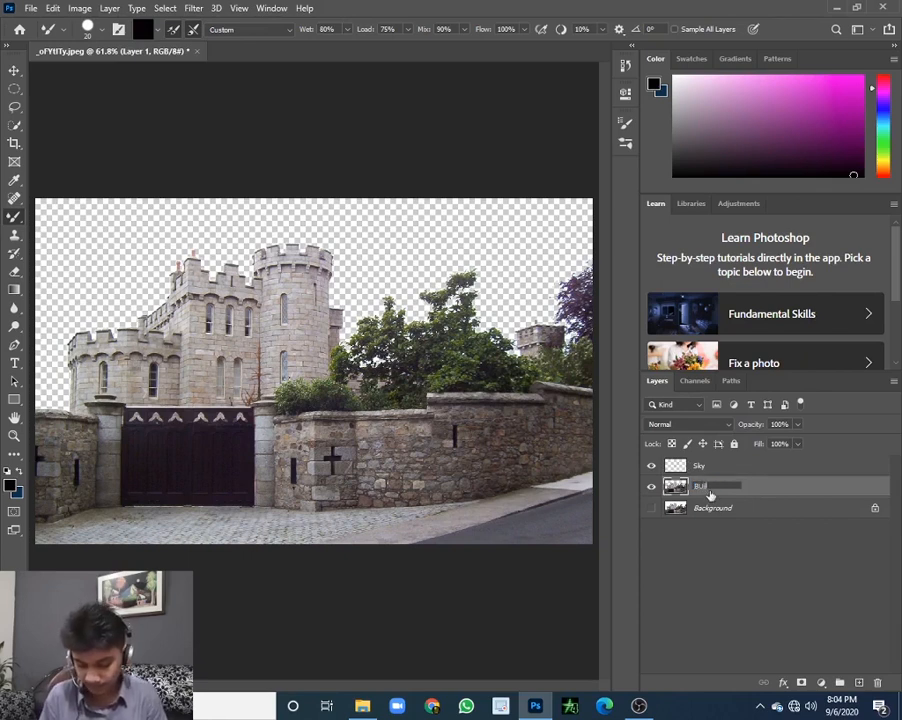
pyautogui.write('ding')
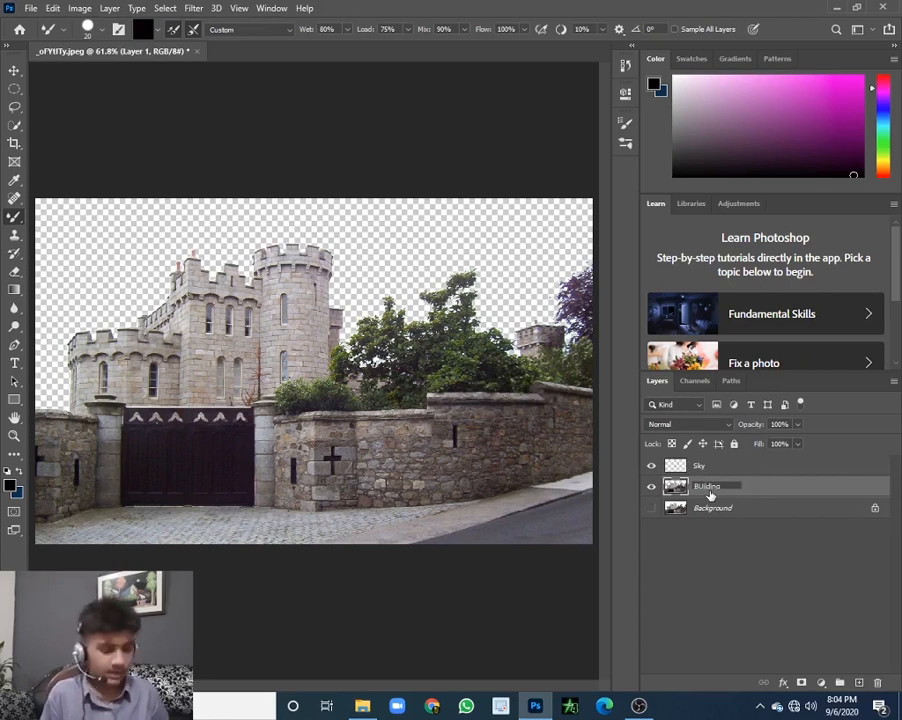
pyautogui.press('Return')
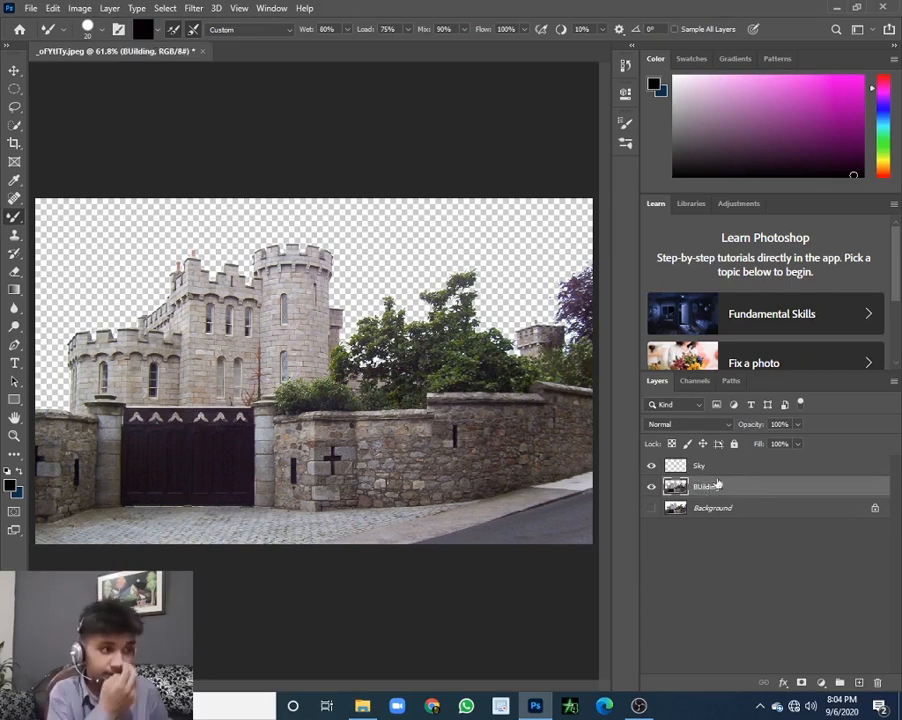
# - Place the Sky layer below BUilding and fill it with a black-to-dark-blue linear gradient running from the image's top edge down to the gate
pyautogui.moveTo(735, 467); pyautogui.dragTo(755, 497)
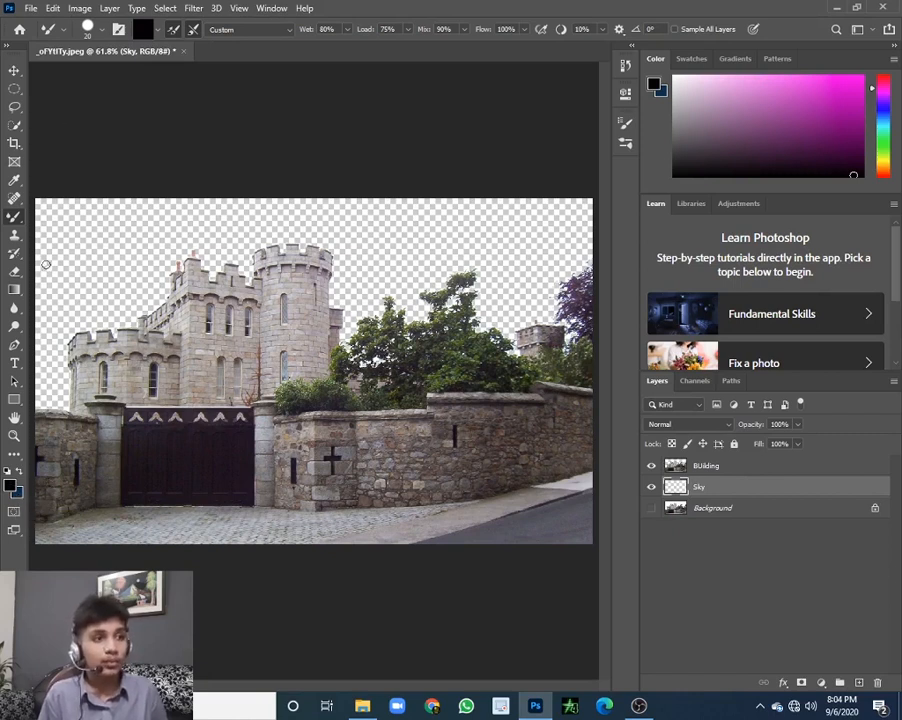
pyautogui.click(14, 289)
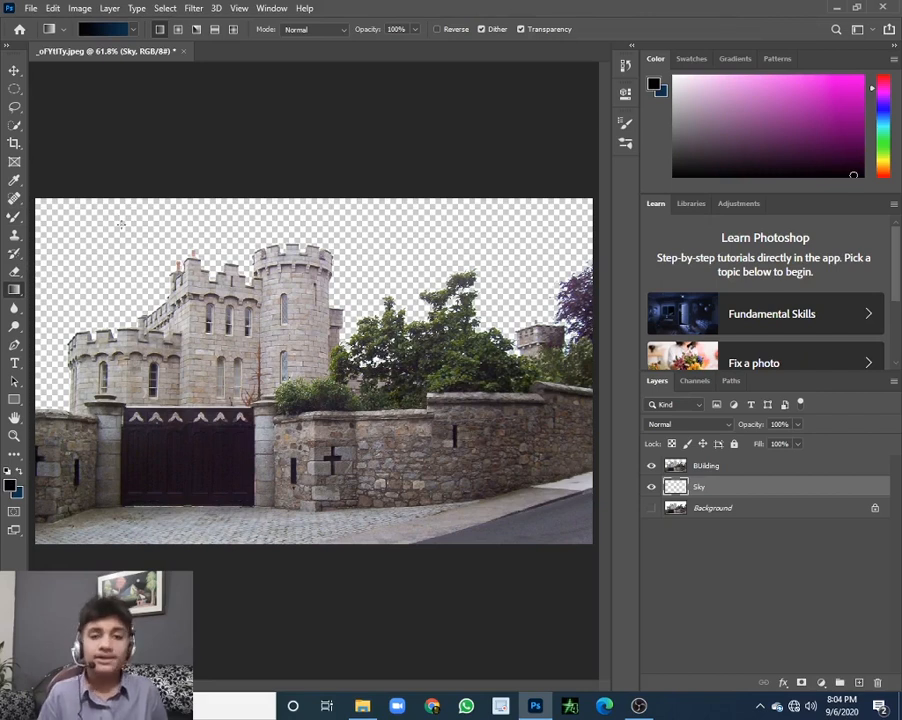
pyautogui.moveTo(127, 200); pyautogui.dragTo(106, 446)
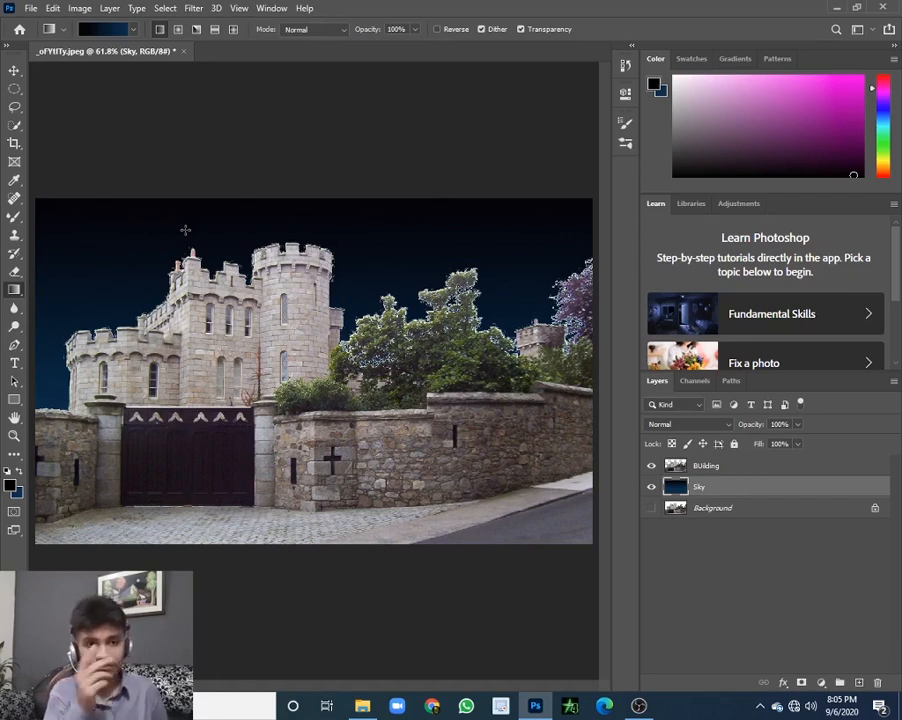
# - Duplicate the BUilding layer, name the copy "BAckup" and move it below the Sky layer
pyautogui.click(730, 470)
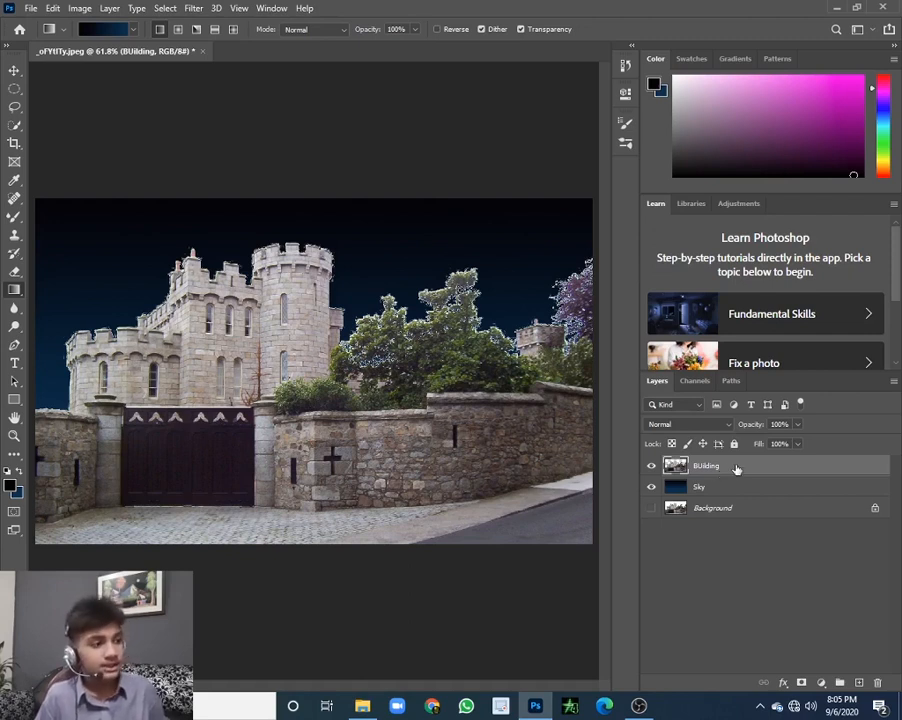
pyautogui.hotkey('ctrl', 'j')
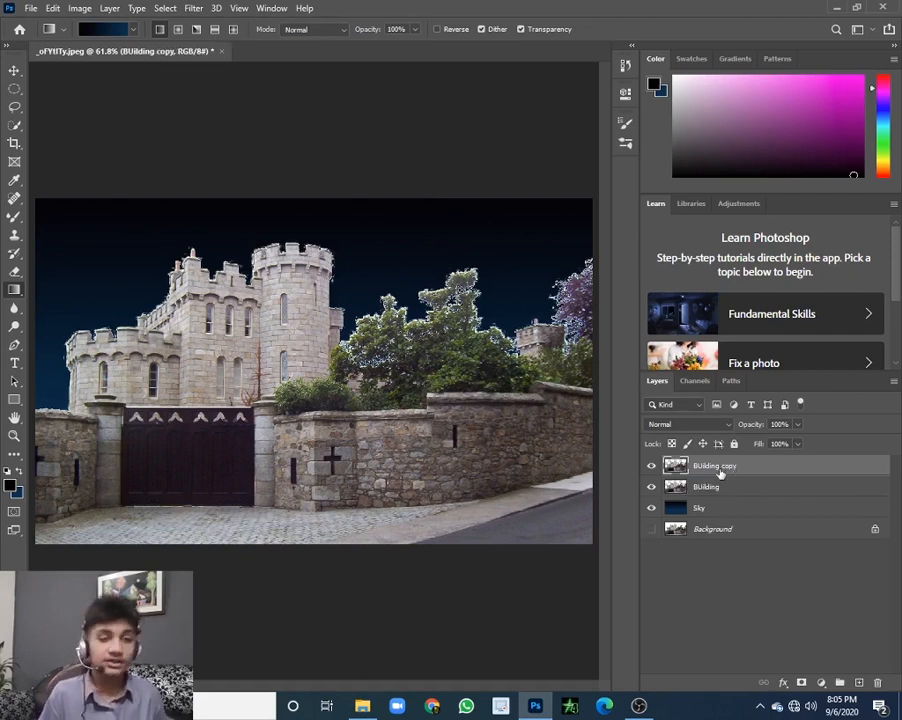
pyautogui.doubleClick(718, 468)
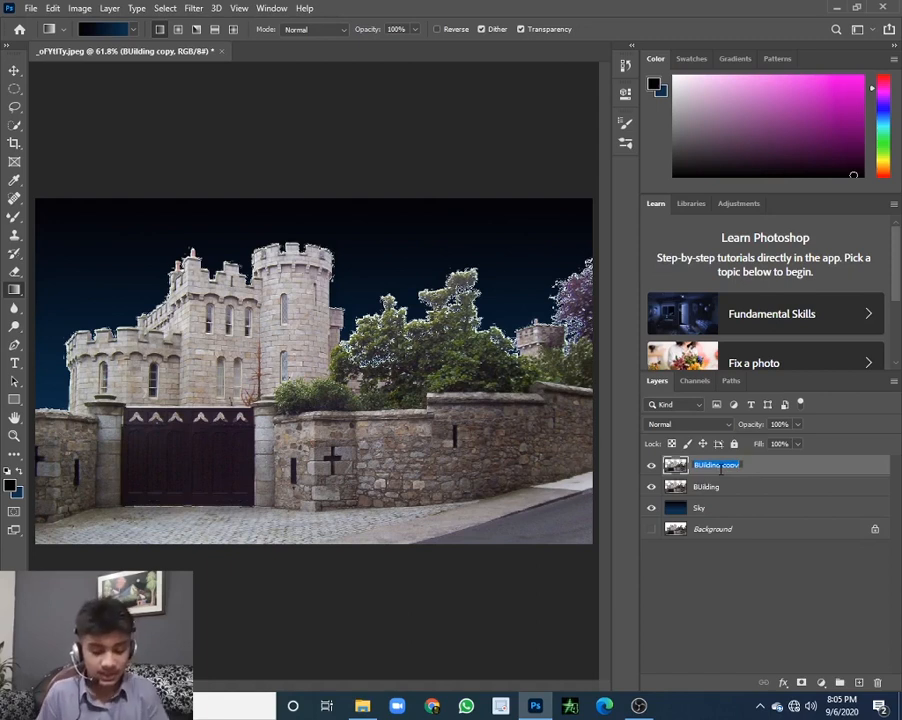
pyautogui.press('BackSpace')
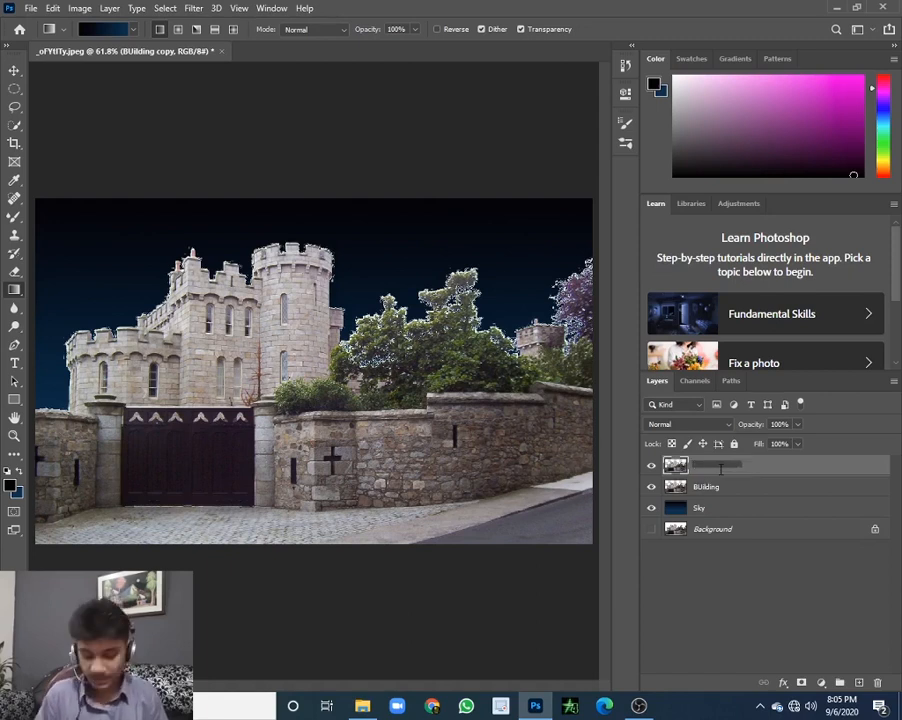
pyautogui.write('BAckup')
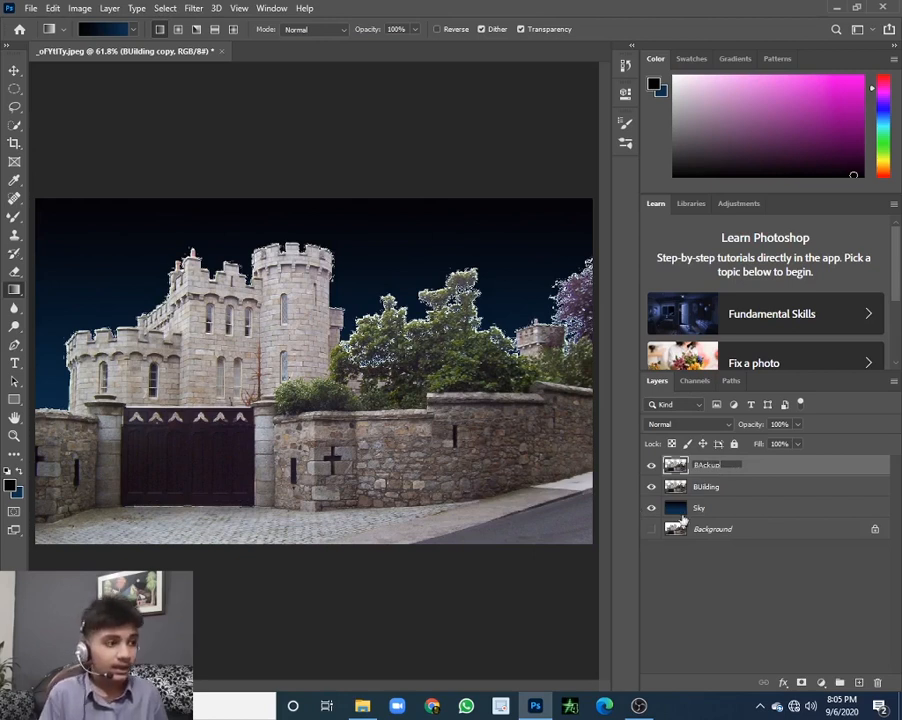
pyautogui.click(728, 474)
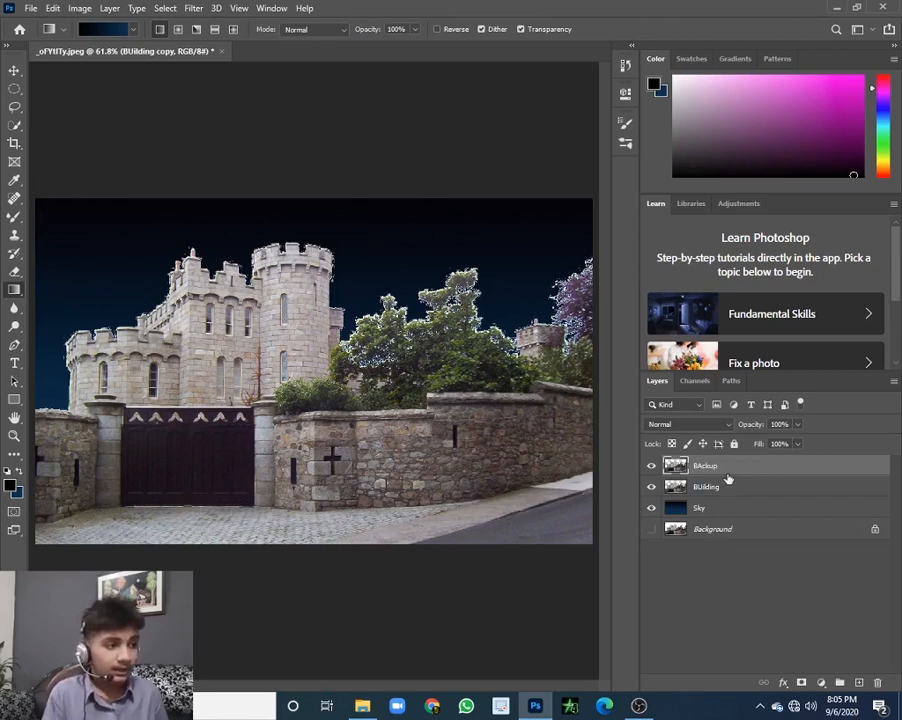
pyautogui.moveTo(741, 473); pyautogui.dragTo(746, 514)
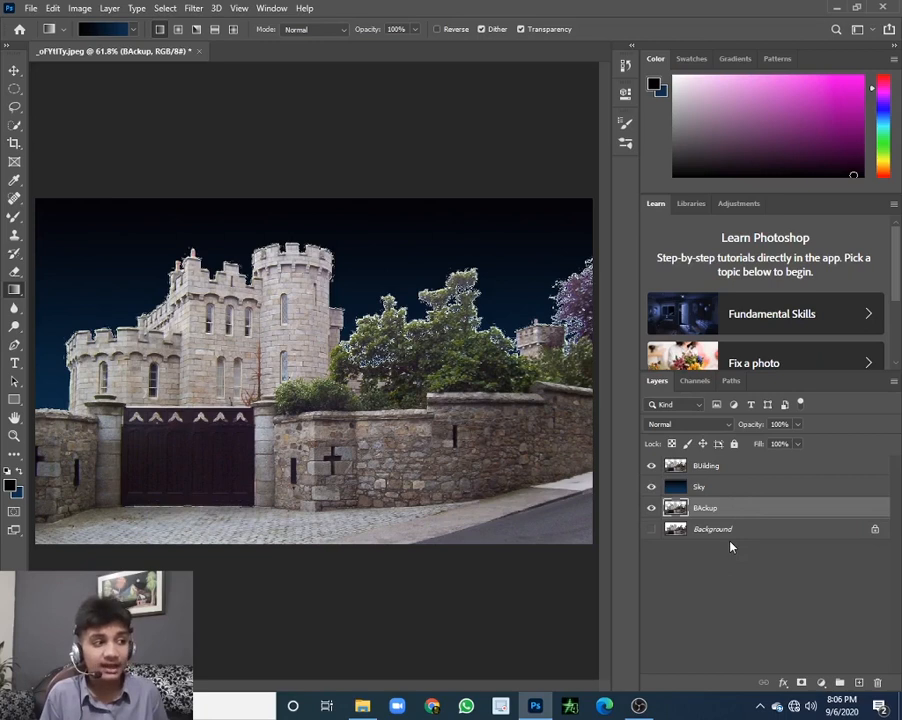
# - Darken the BUilding layer with Curves, lowering the white point to output 59 and adding a midpoint at input 135, output 17
pyautogui.click(751, 465)
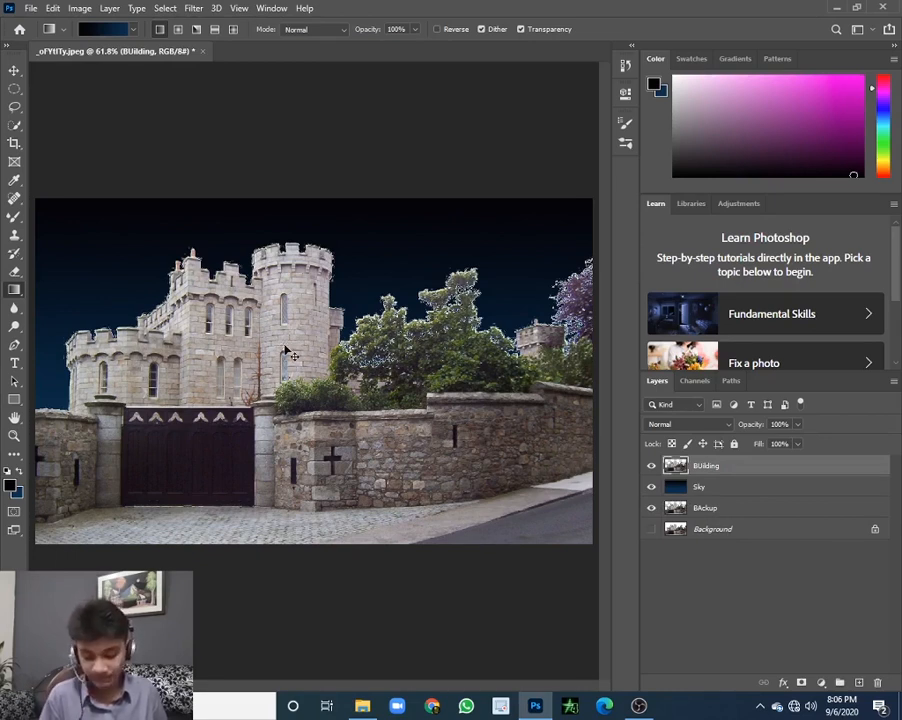
pyautogui.hotkey('ctrl', 'm')
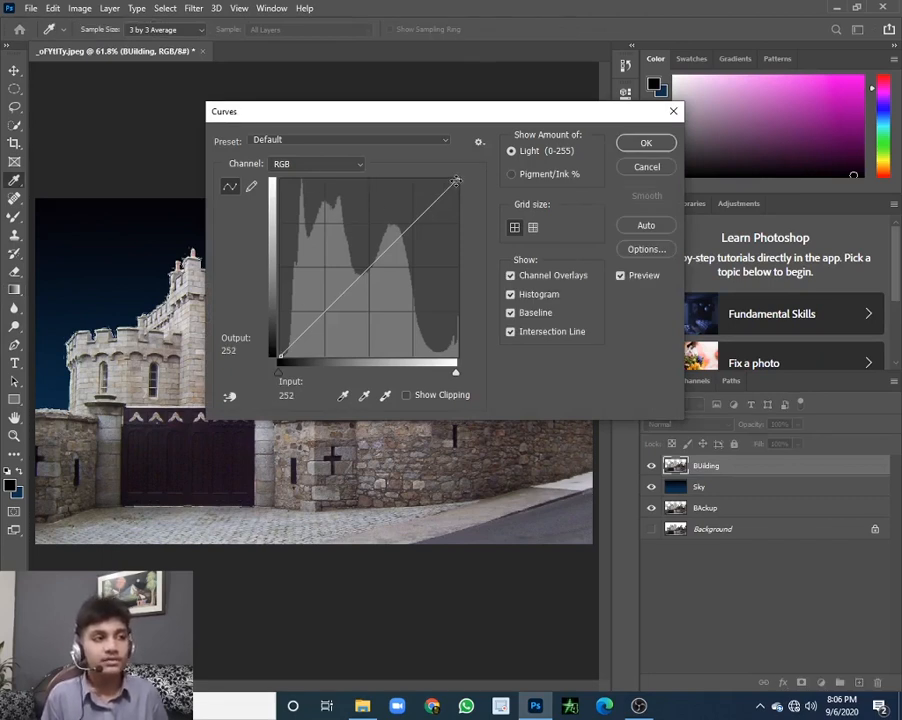
pyautogui.moveTo(456, 180); pyautogui.dragTo(457, 312)
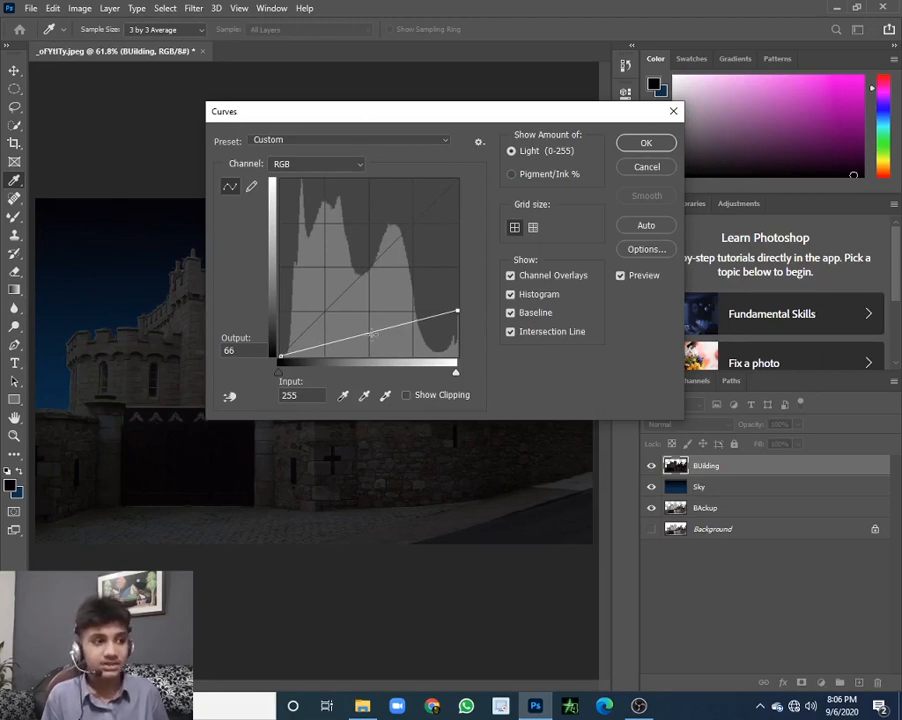
pyautogui.moveTo(457, 312)
pyautogui.mouseDown()
pyautogui.moveTo(458, 325)
pyautogui.moveTo(458, 316)
pyautogui.mouseUp()
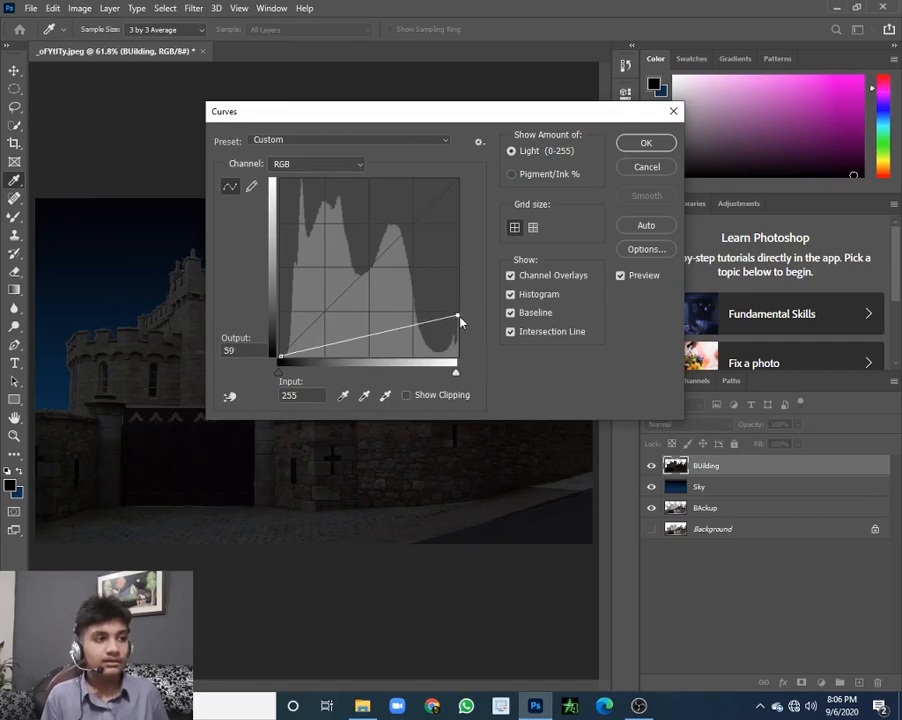
pyautogui.click(372, 335)
pyautogui.moveTo(372, 335); pyautogui.dragTo(374, 343)
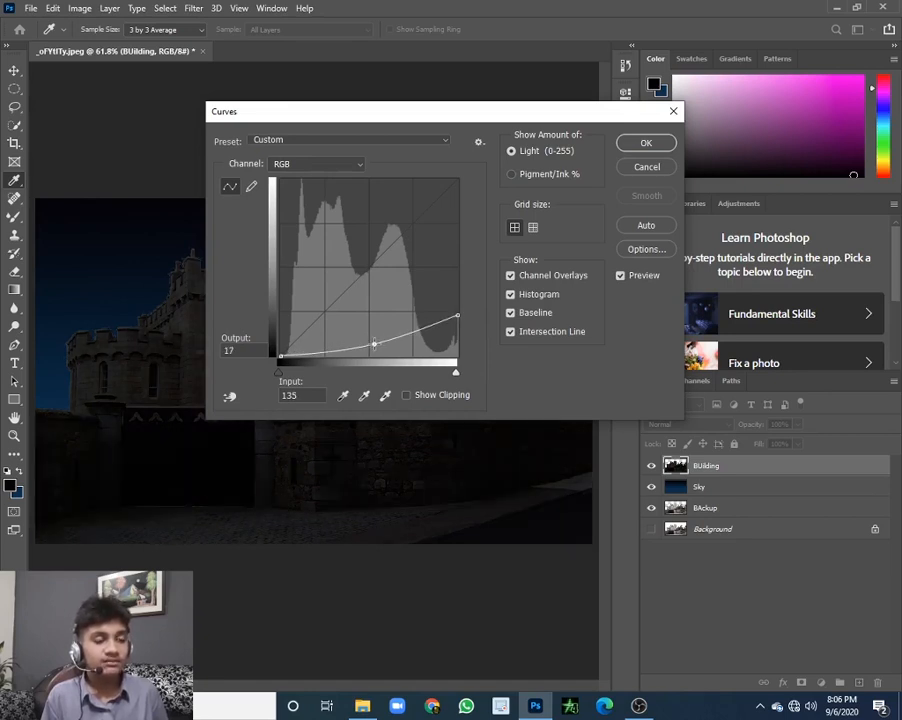
pyautogui.click(646, 148)
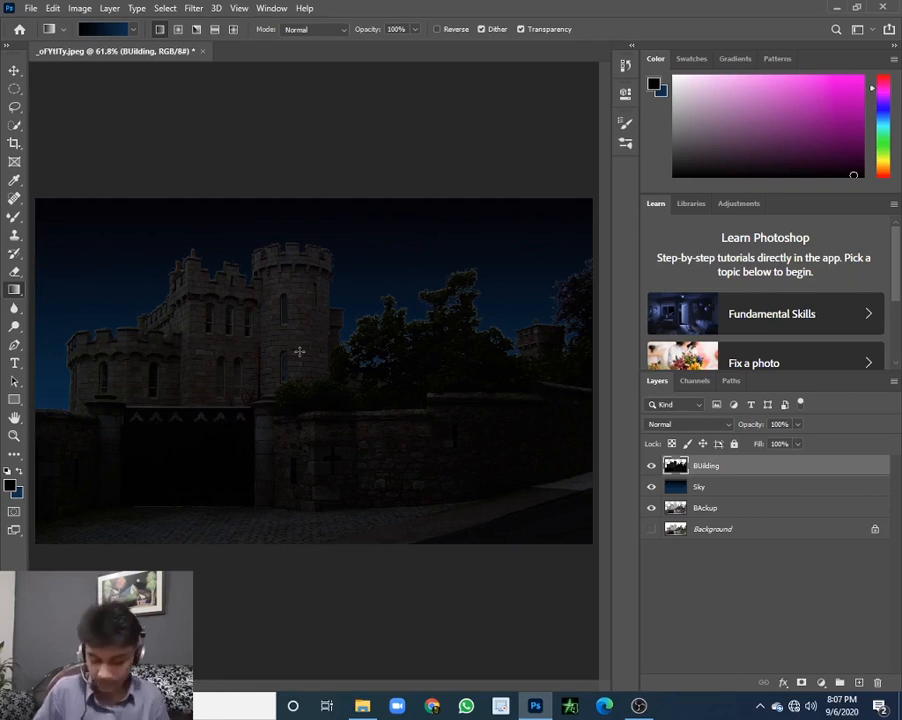
# - Tint the BUilding layer's midtones with Color Balance, using about -33 toward cyan and +35 toward blue
pyautogui.hotkey('ctrl', 'b')
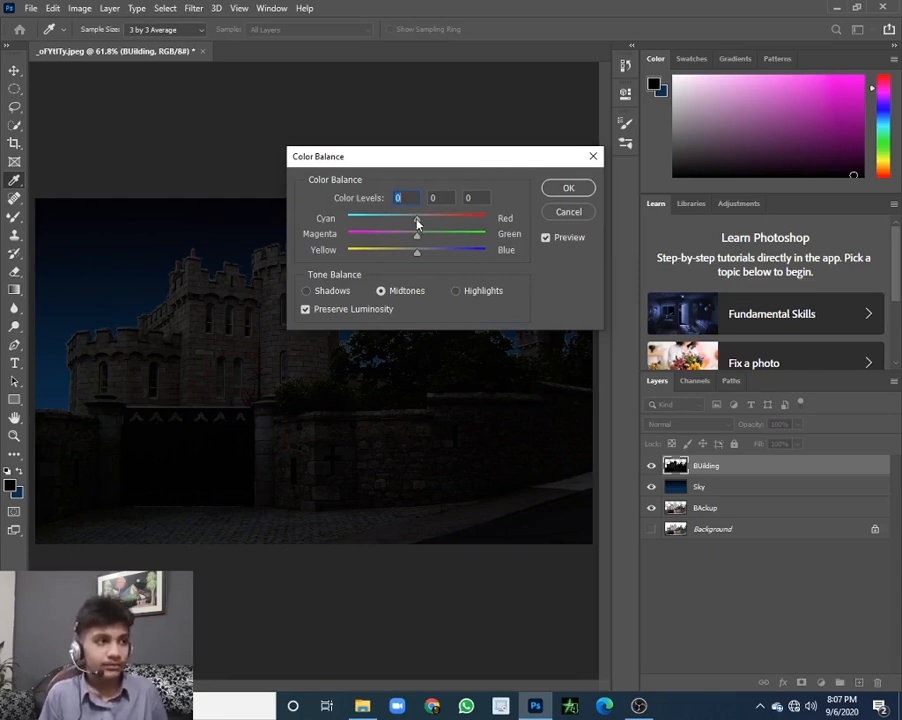
pyautogui.moveTo(418, 257); pyautogui.dragTo(442, 255)
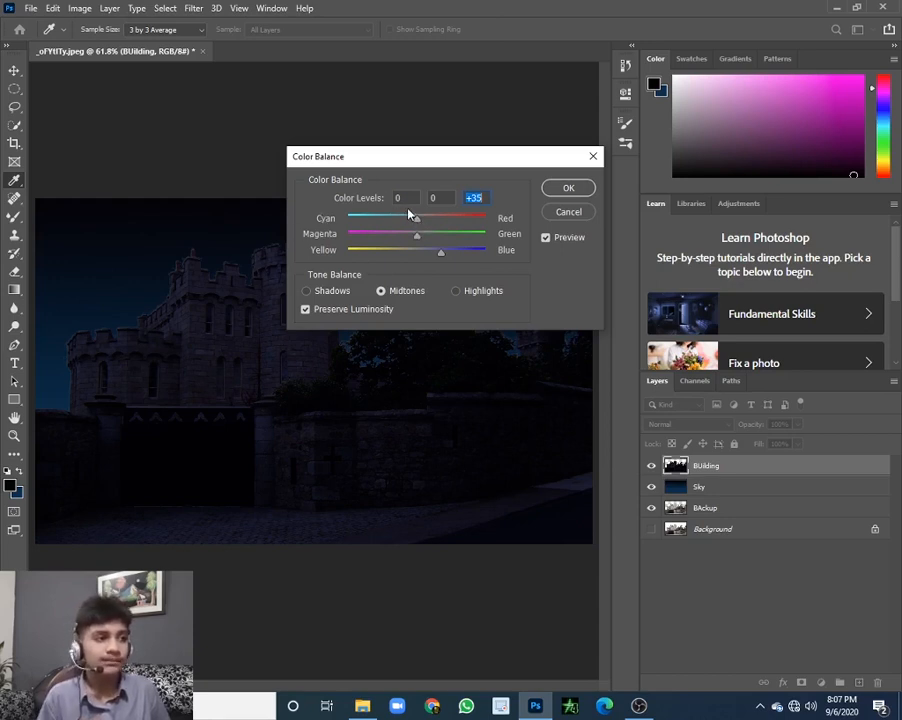
pyautogui.moveTo(417, 223); pyautogui.dragTo(400, 226)
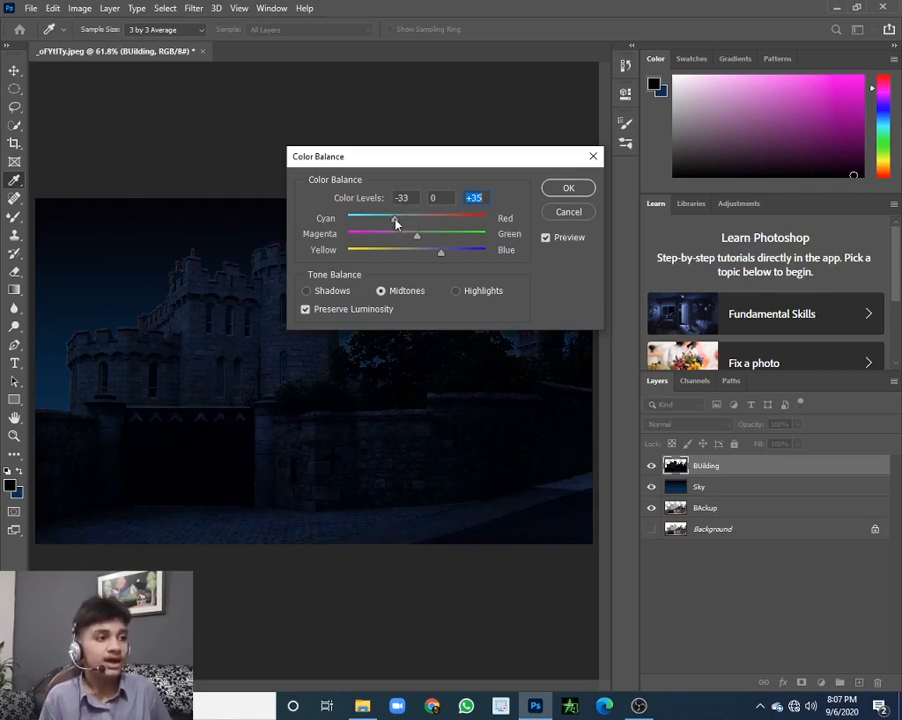
pyautogui.click(393, 220)
pyautogui.click(550, 188)
# - Load the outline of the BUilding layer as a selection, with the tree edges in close view
pyautogui.press('g')
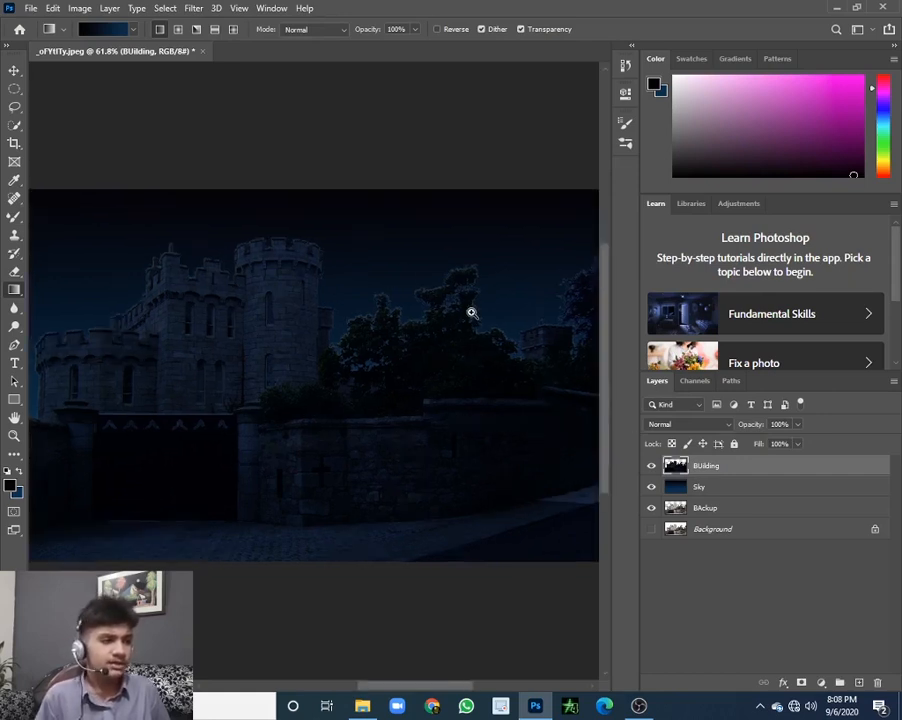
pyautogui.scroll(4, 472, 312)
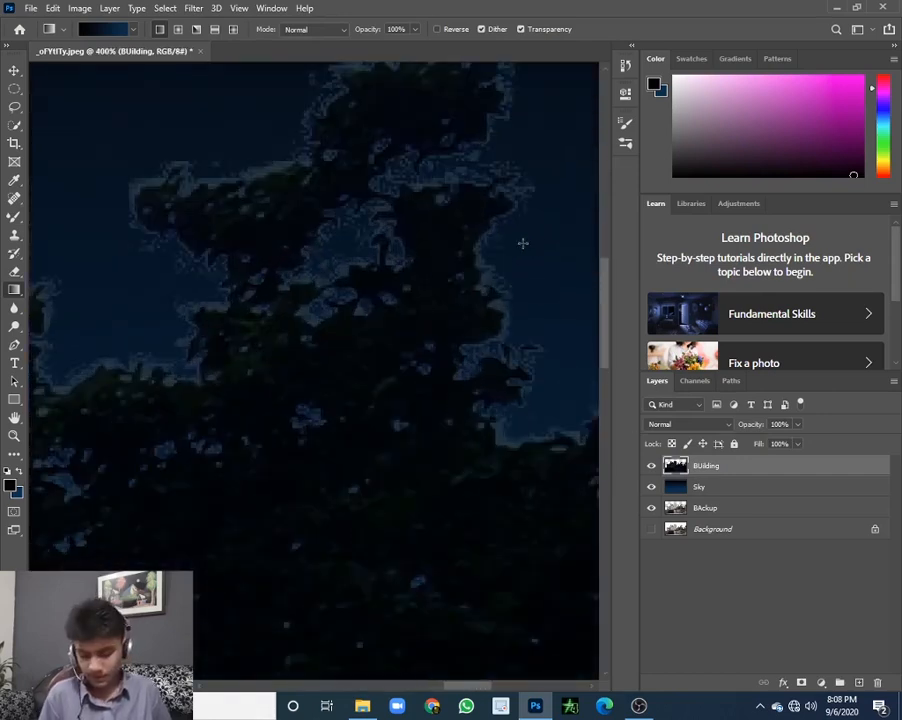
pyautogui.press('h')
pyautogui.moveTo(498, 206); pyautogui.dragTo(377, 276)
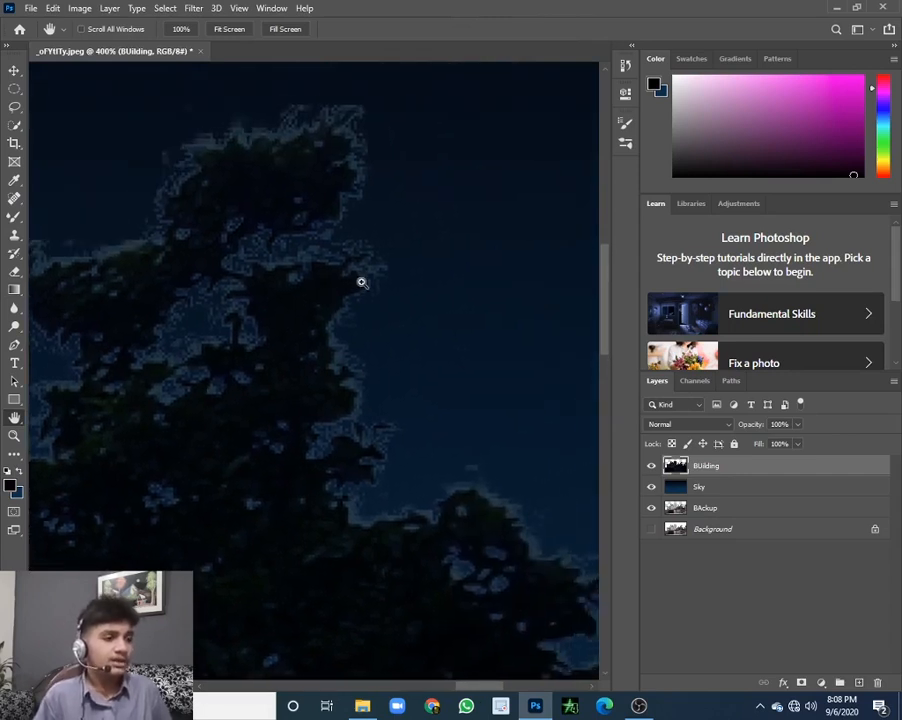
pyautogui.keyDown('ctrl'); pyautogui.click(361, 282); pyautogui.keyUp('ctrl')
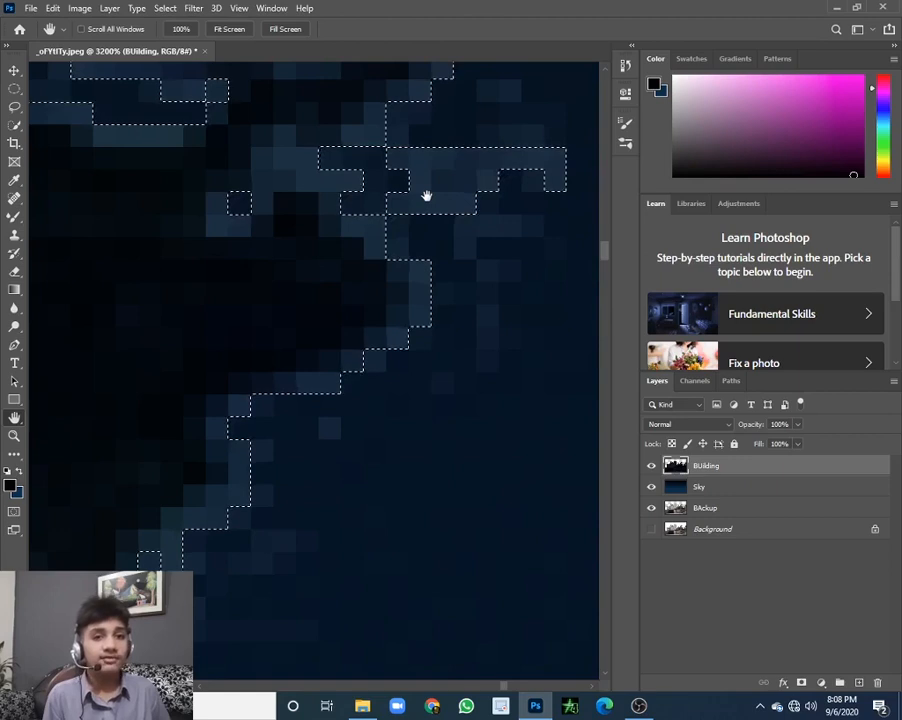
# - Contract the selection of the building and trees by 1 pixel
pyautogui.click(165, 9)
pyautogui.moveTo(262, 208)
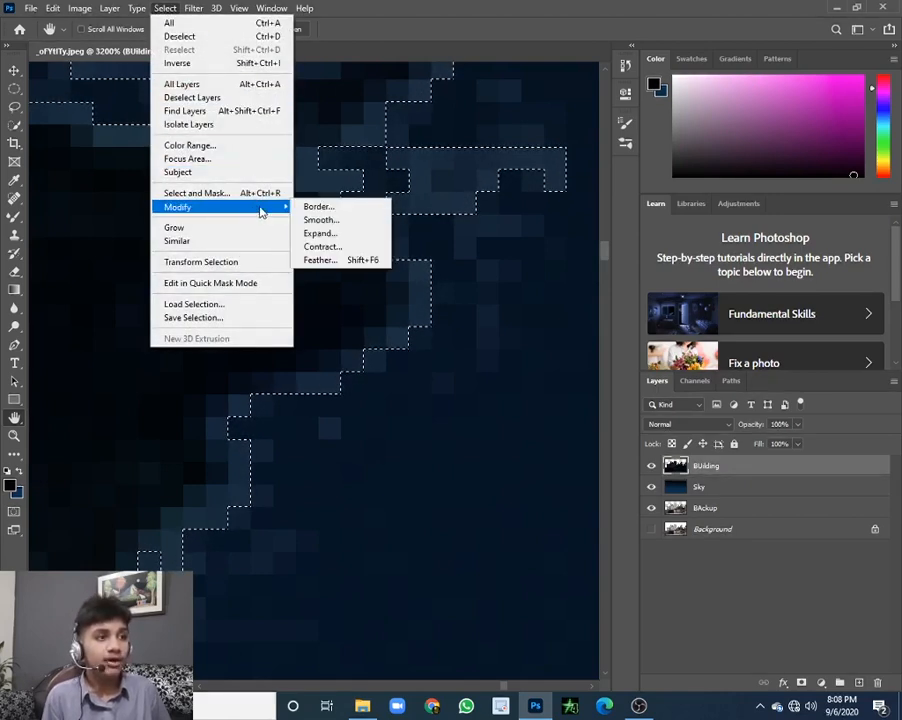
pyautogui.click(322, 246)
pyautogui.write('1')
pyautogui.click(517, 222)
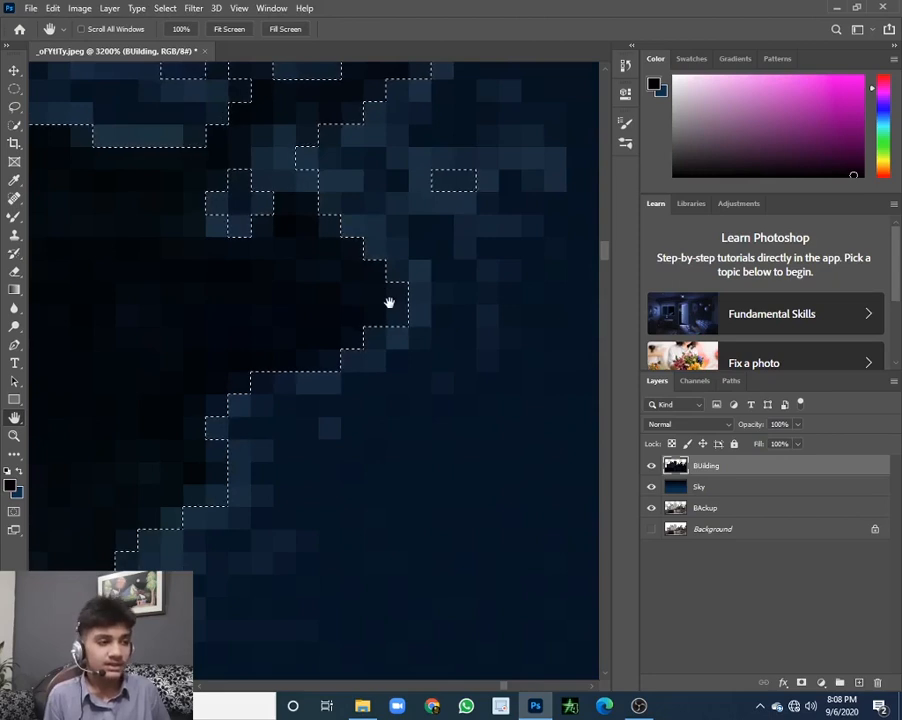
# - Invert the contracted selection, delete the fringe pixels around the building and trees on the BUilding layer, and deselect
pyautogui.click(163, 8)
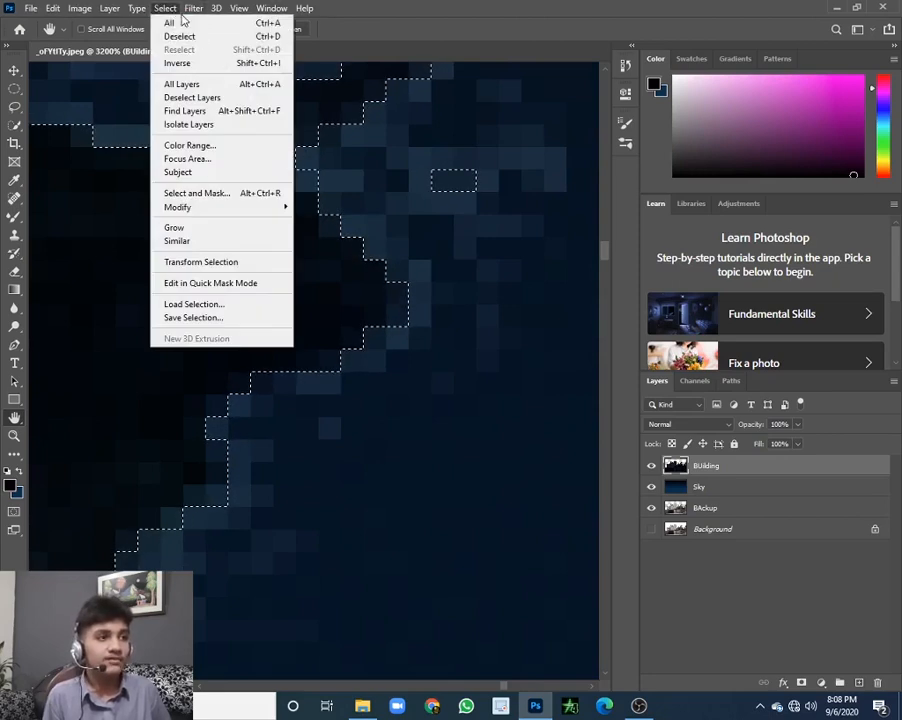
pyautogui.click(212, 67)
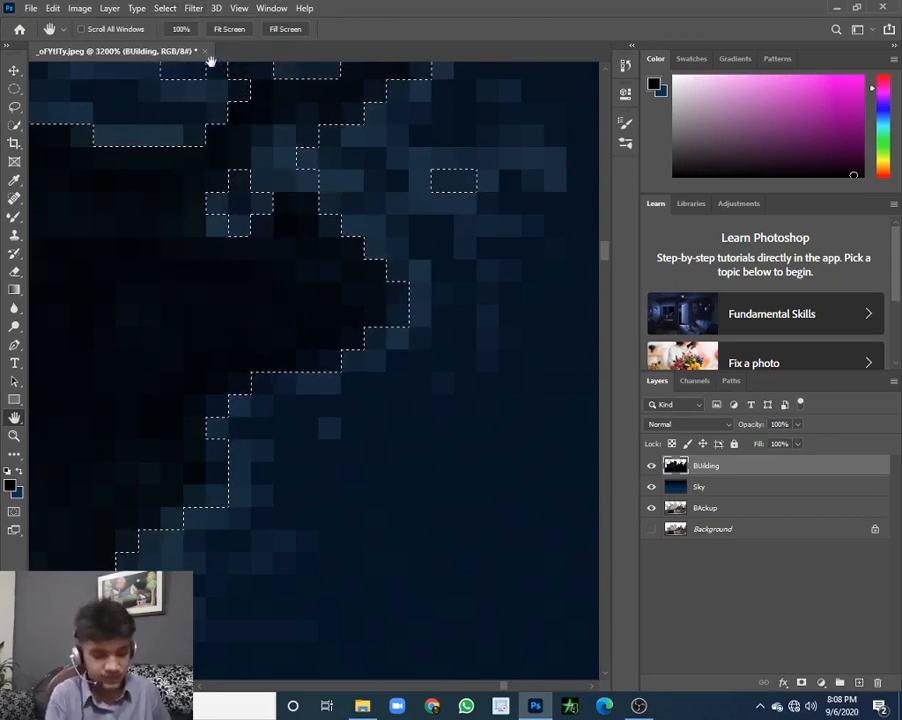
pyautogui.press('Delete')
pyautogui.hotkey('ctrl', 'd')
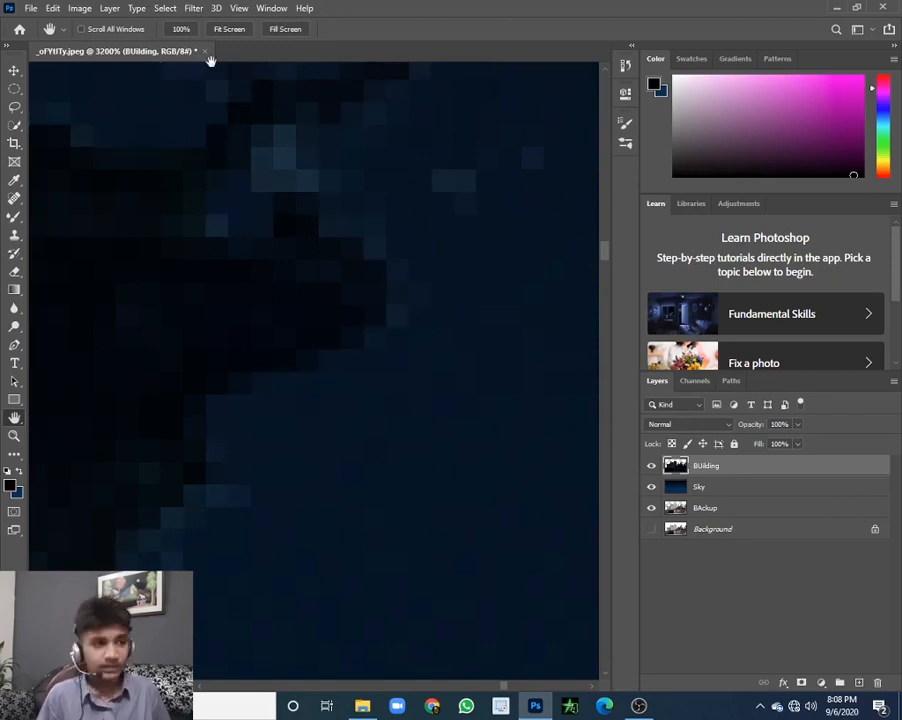
pyautogui.rightClick(367, 300)
pyautogui.click(383, 305)
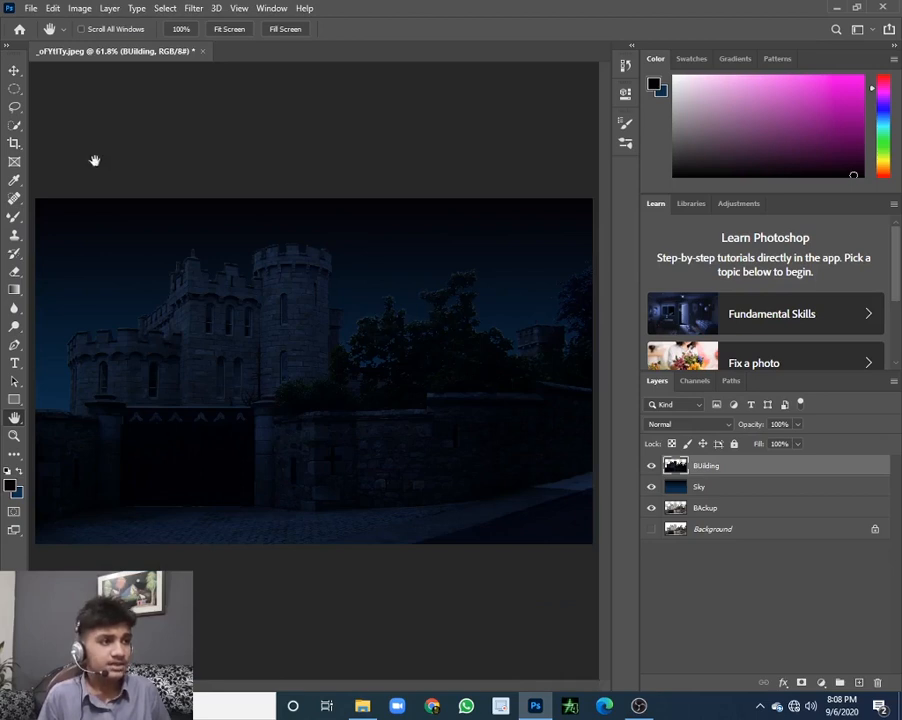
# - Defringe the BUilding layer with a width of 5 pixels
pyautogui.click(113, 8)
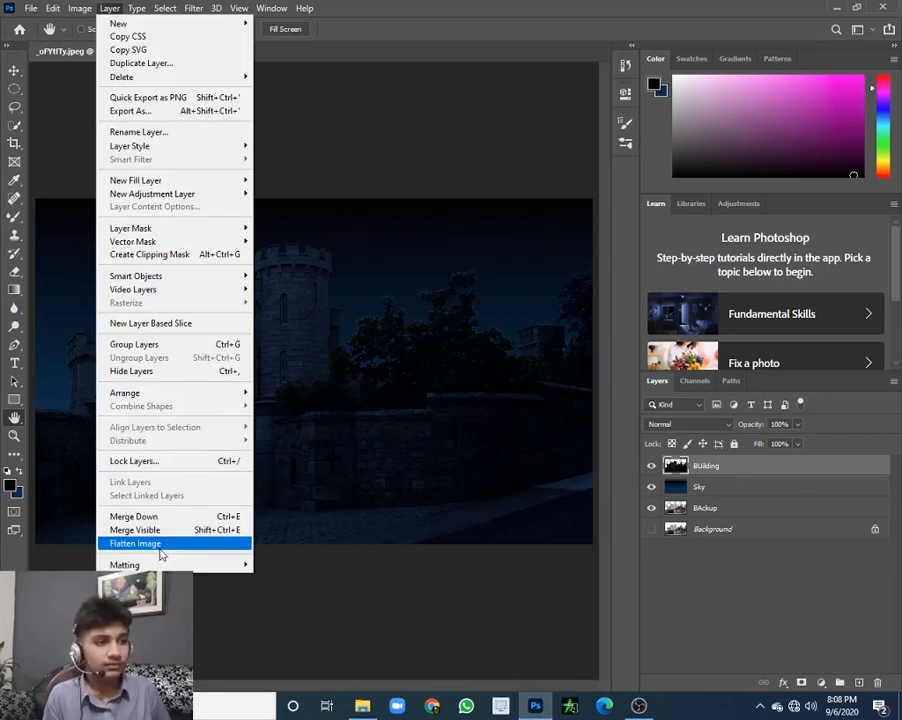
pyautogui.moveTo(160, 565)
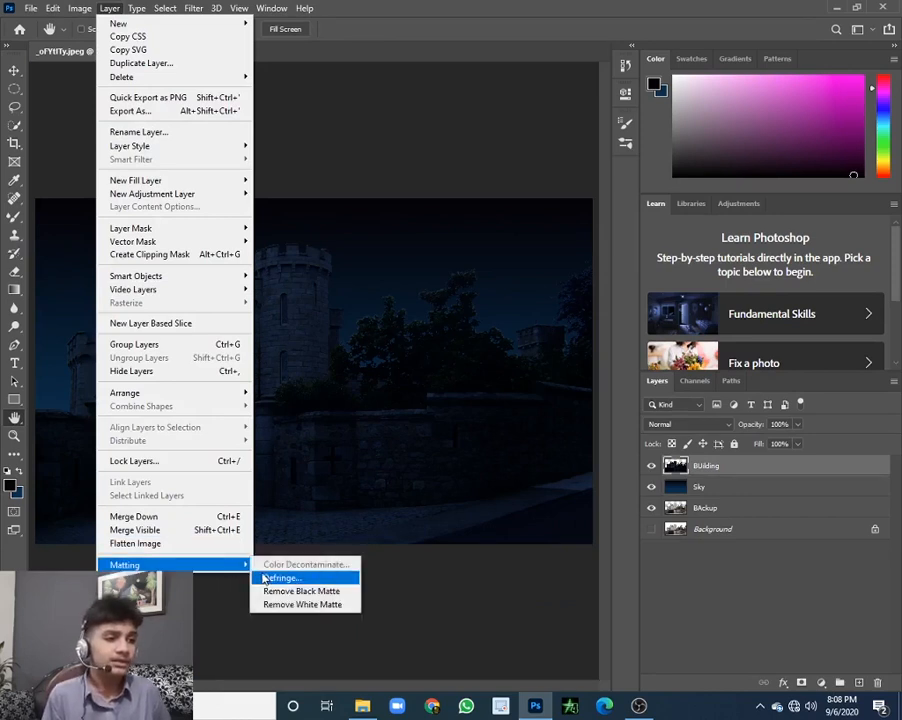
pyautogui.click(280, 578)
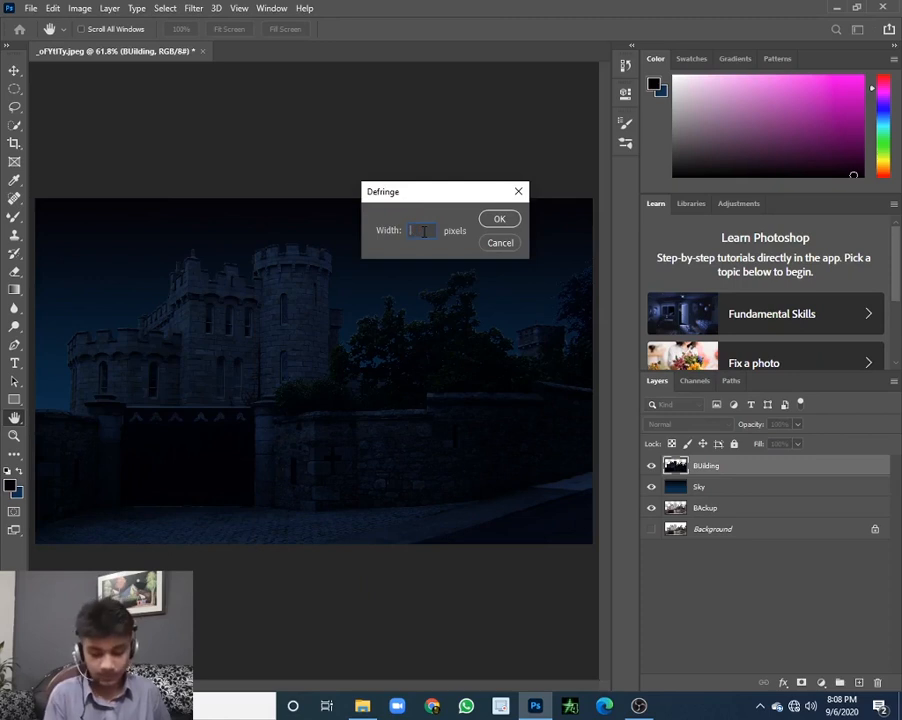
pyautogui.write('5')
pyautogui.click(500, 218)
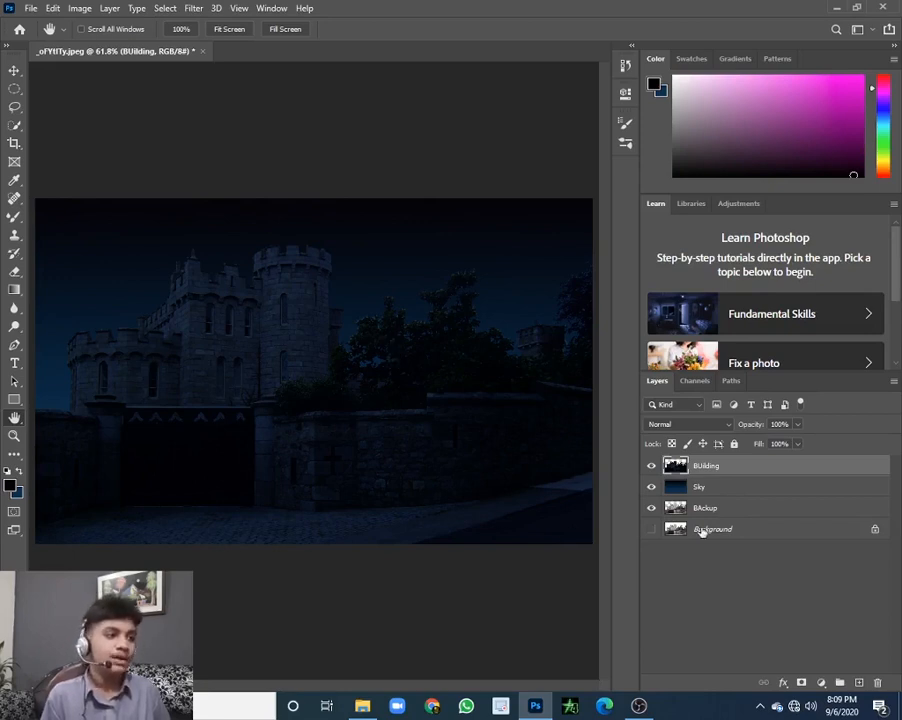
# - Make BAckup the active layer and hide the BUilding and Sky layers above it
pyautogui.click(746, 512)
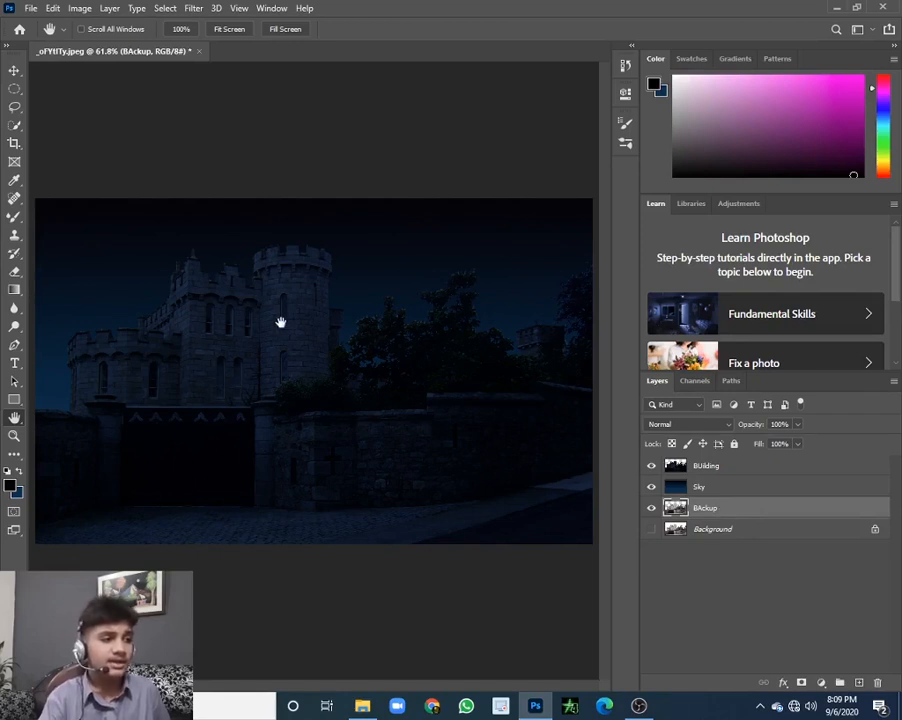
pyautogui.click(651, 466)
pyautogui.click(651, 487)
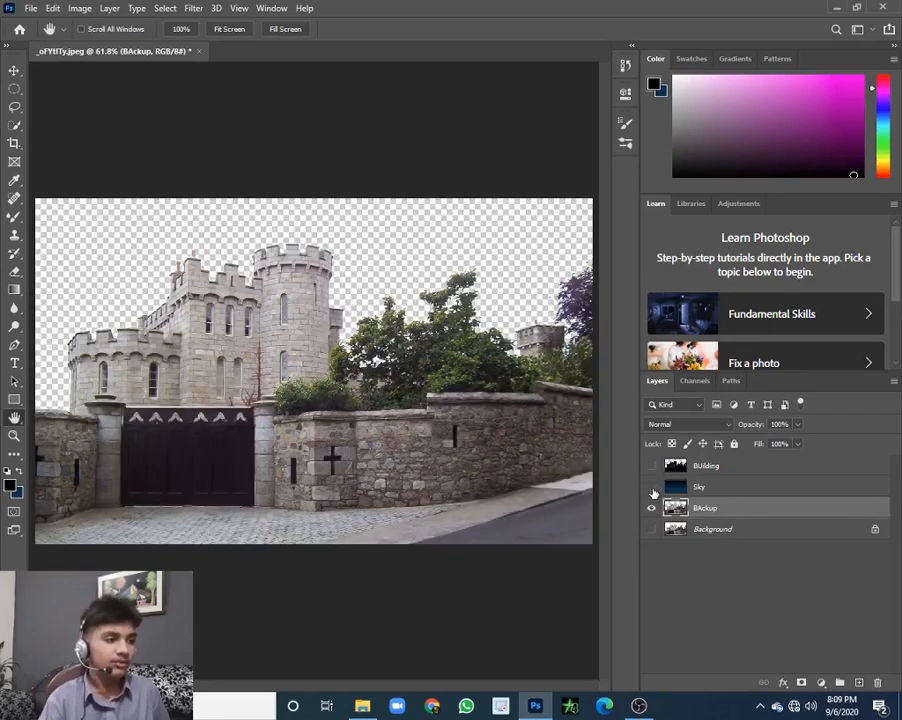
# - Trace the round tower's upper arched window with a closed Pen path, curving its top edge, and convert the path to a selection
pyautogui.keyDown('ctrl'); pyautogui.click(284, 311); pyautogui.keyUp('ctrl')
pyautogui.keyDown('ctrl'); pyautogui.click(284, 311); pyautogui.keyUp('ctrl')
pyautogui.keyDown('ctrl'); pyautogui.click(284, 311); pyautogui.keyUp('ctrl')
pyautogui.keyDown('ctrl'); pyautogui.click(284, 311); pyautogui.keyUp('ctrl')
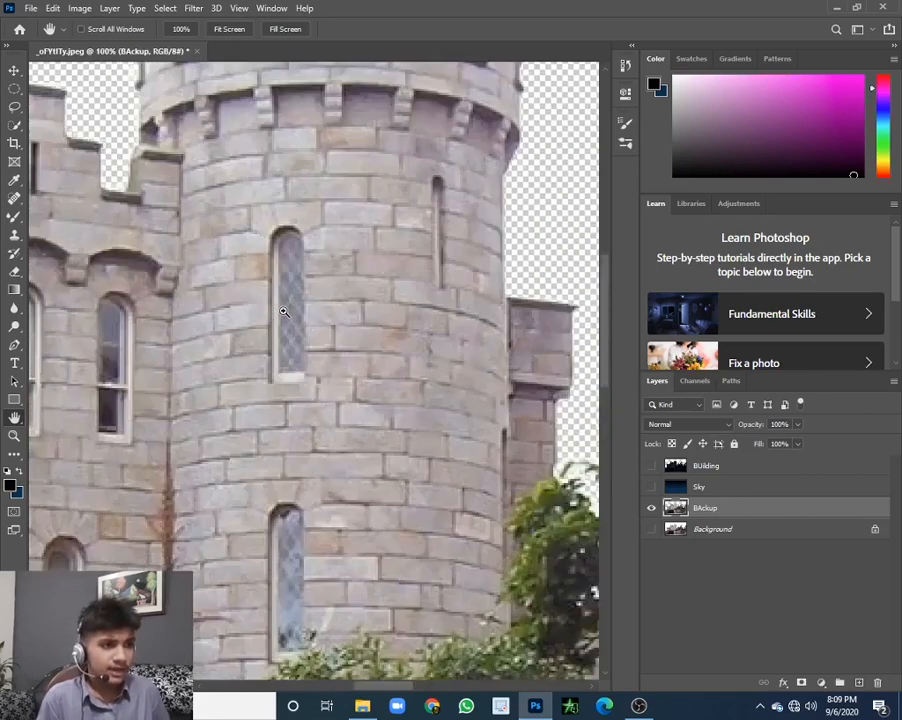
pyautogui.keyDown('ctrl'); pyautogui.click(284, 311); pyautogui.keyUp('ctrl')
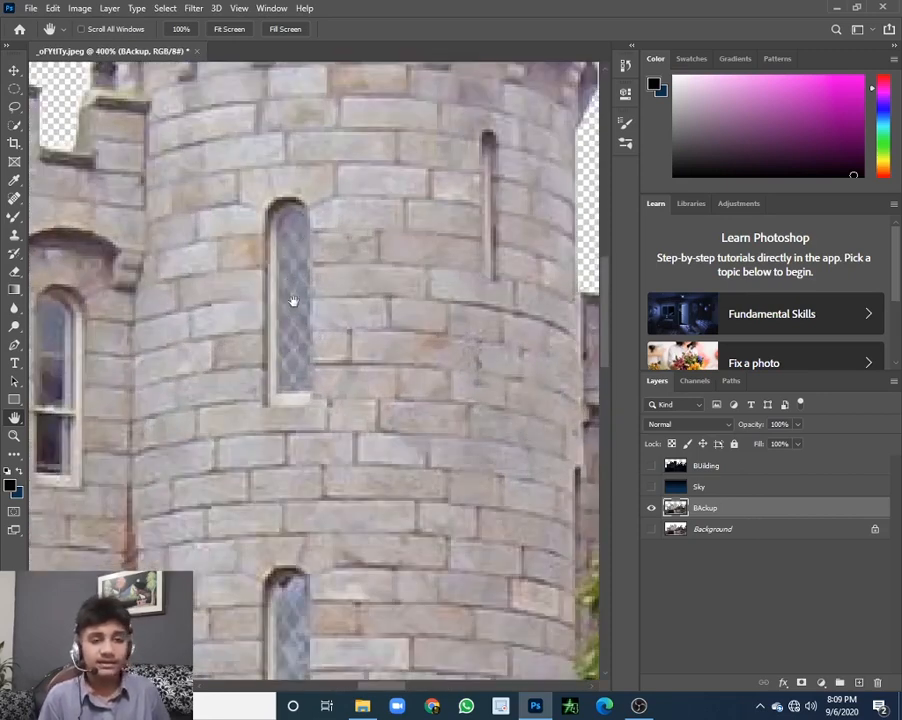
pyautogui.keyDown('ctrl'); pyautogui.click(294, 284); pyautogui.keyUp('ctrl')
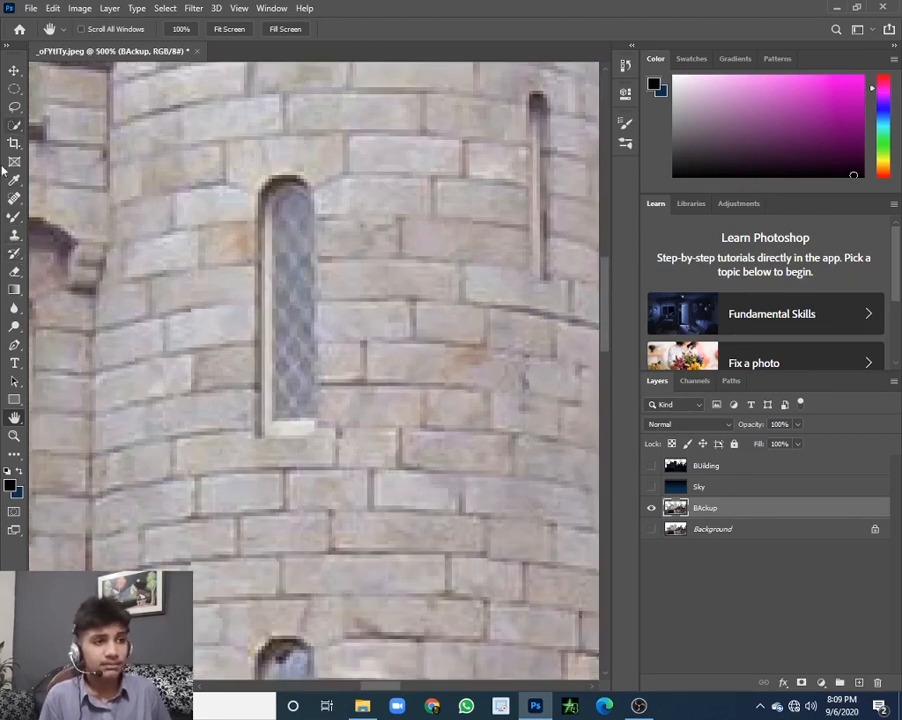
pyautogui.press('p')
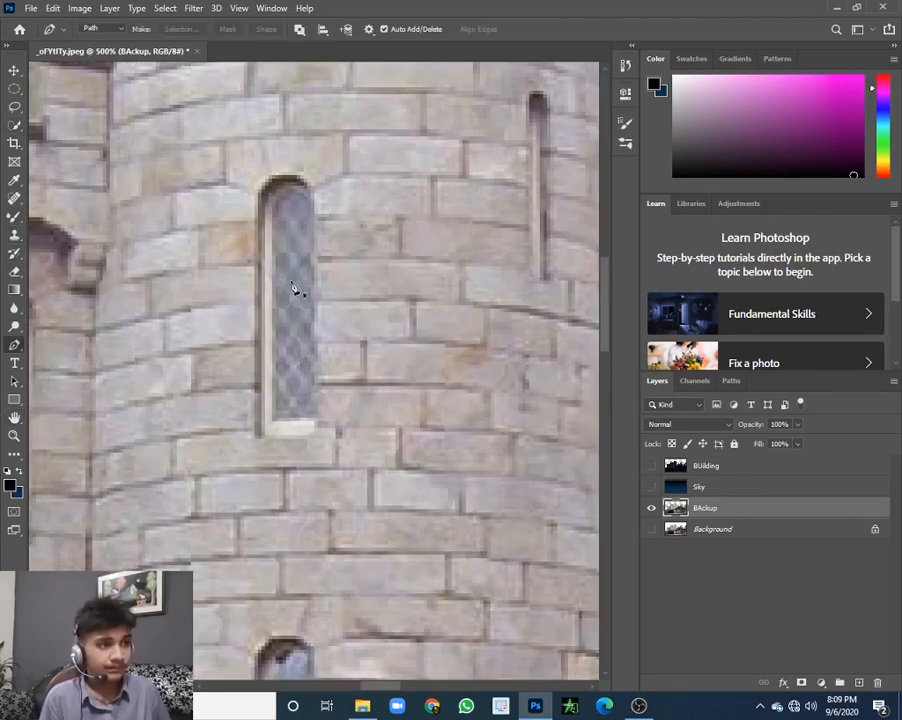
pyautogui.click(268, 201)
pyautogui.click(268, 419)
pyautogui.click(318, 419)
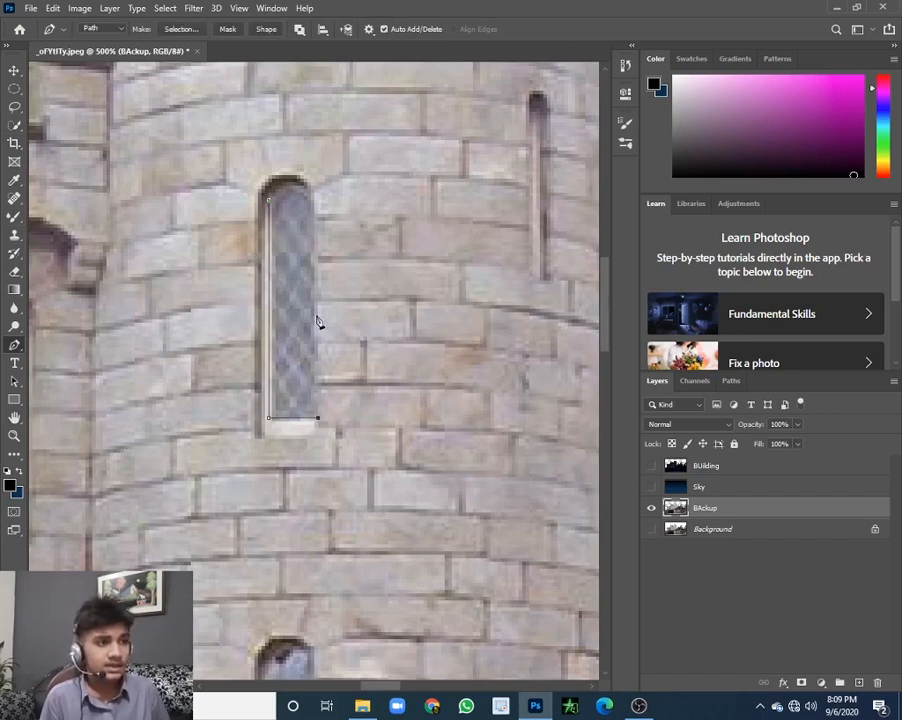
pyautogui.click(311, 201)
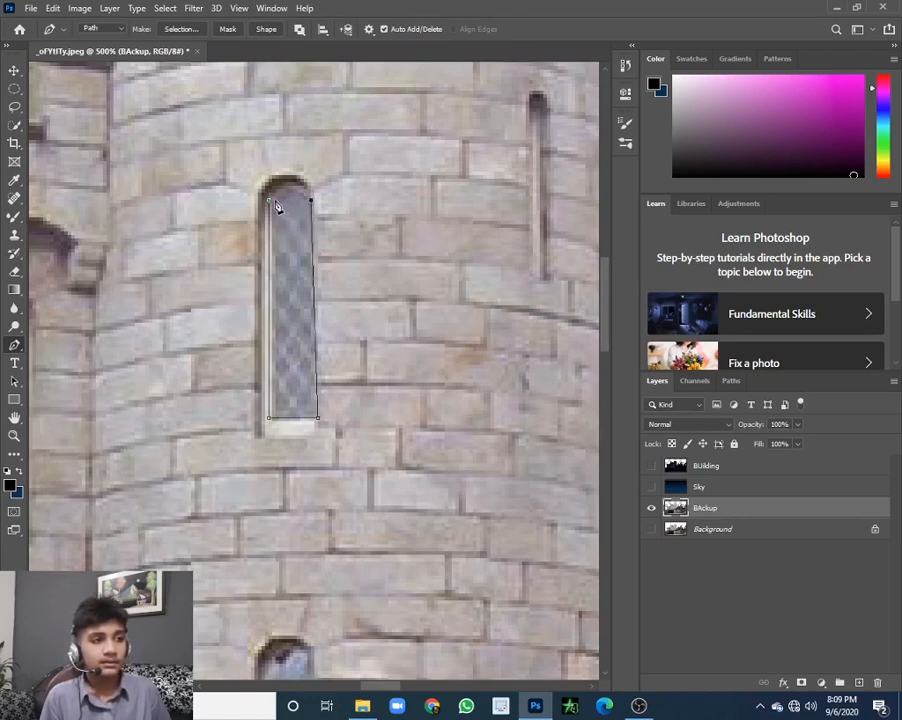
pyautogui.moveTo(268, 201); pyautogui.dragTo(251, 249)
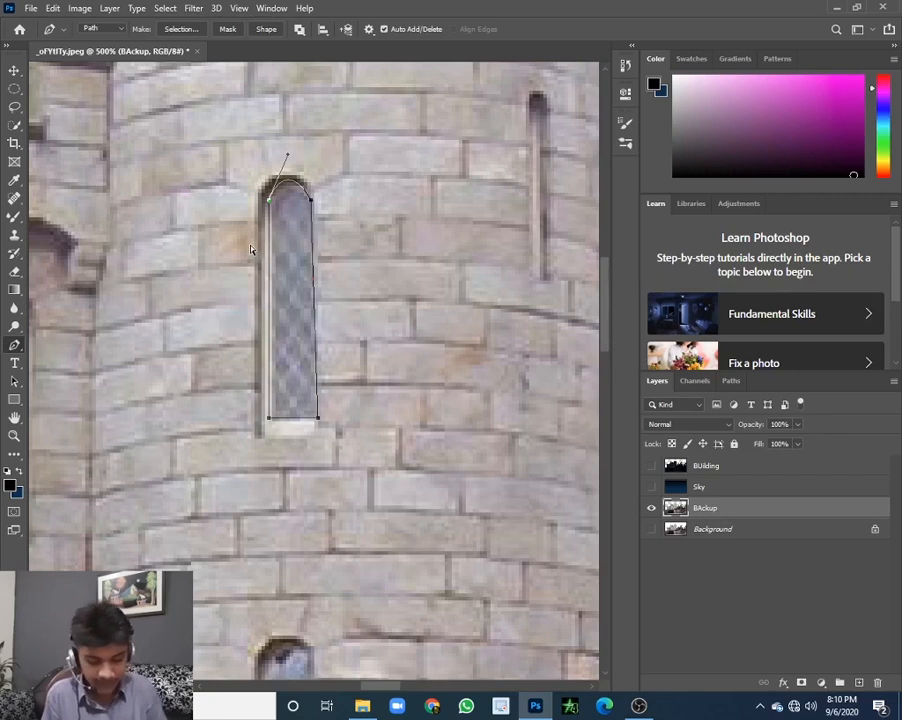
pyautogui.hotkey('ctrl', 'Return')
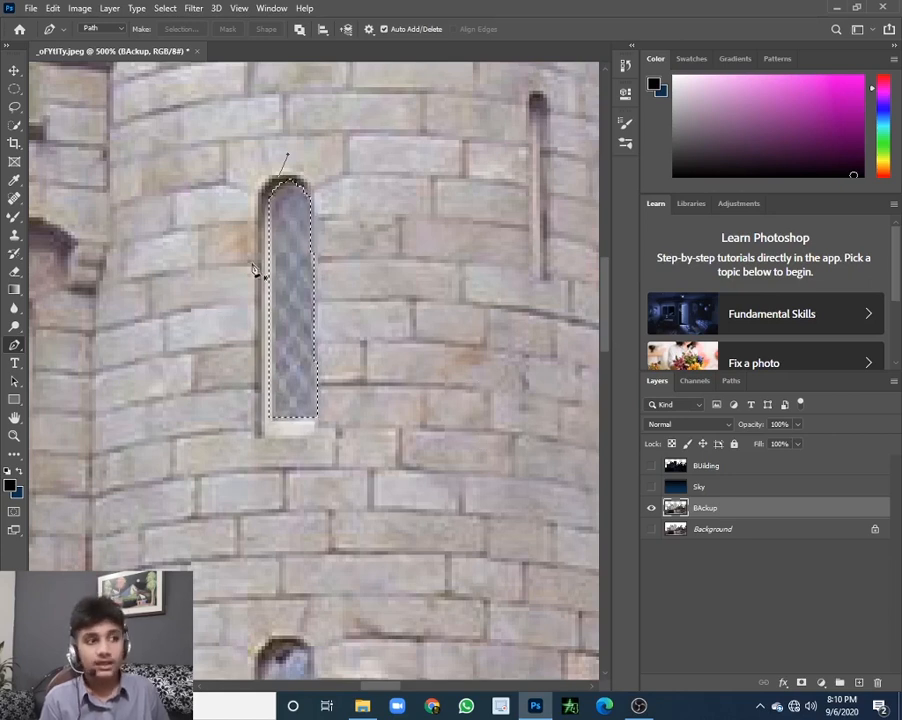
# - Copy the selected tower window from BAckup onto a new layer and rename that layer "windows"
pyautogui.rightClick(305, 495)
pyautogui.click(318, 503)
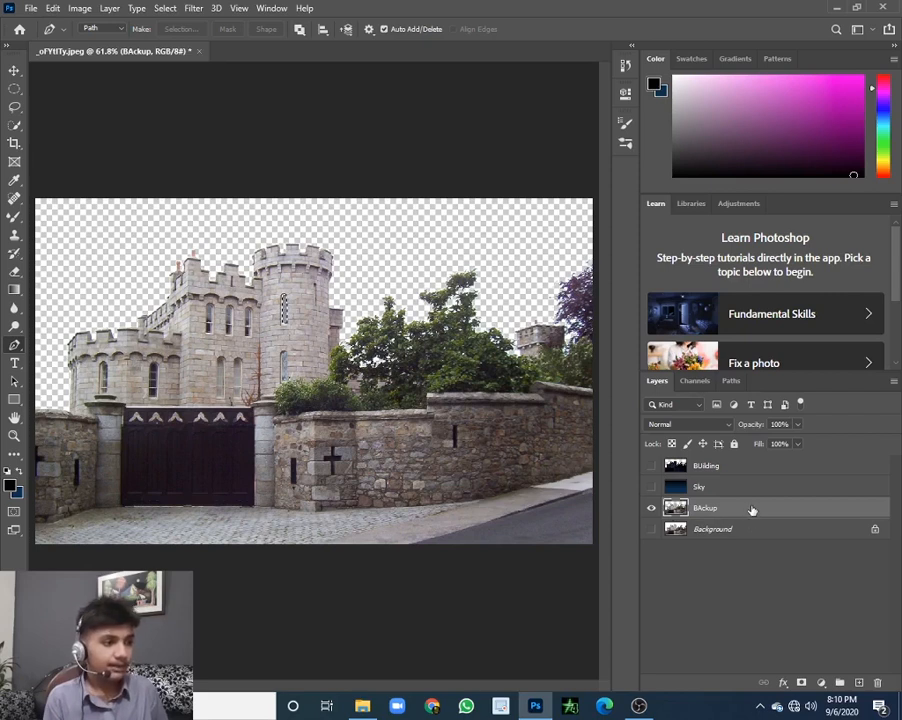
pyautogui.hotkey('ctrl', 'shift', 'alt', 'n')
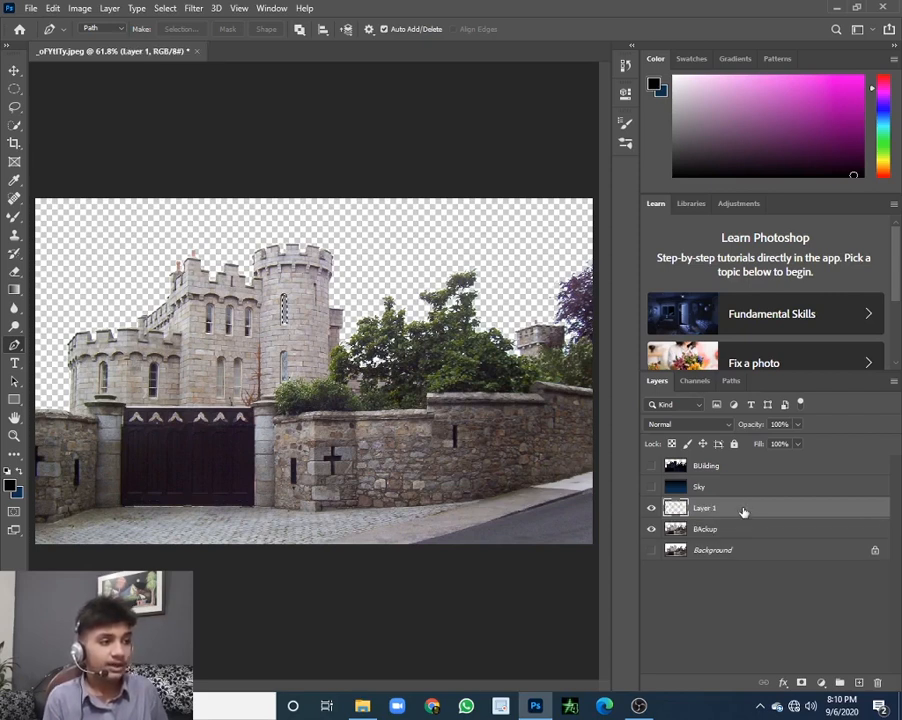
pyautogui.doubleClick(701, 514)
pyautogui.press('BackSpace')
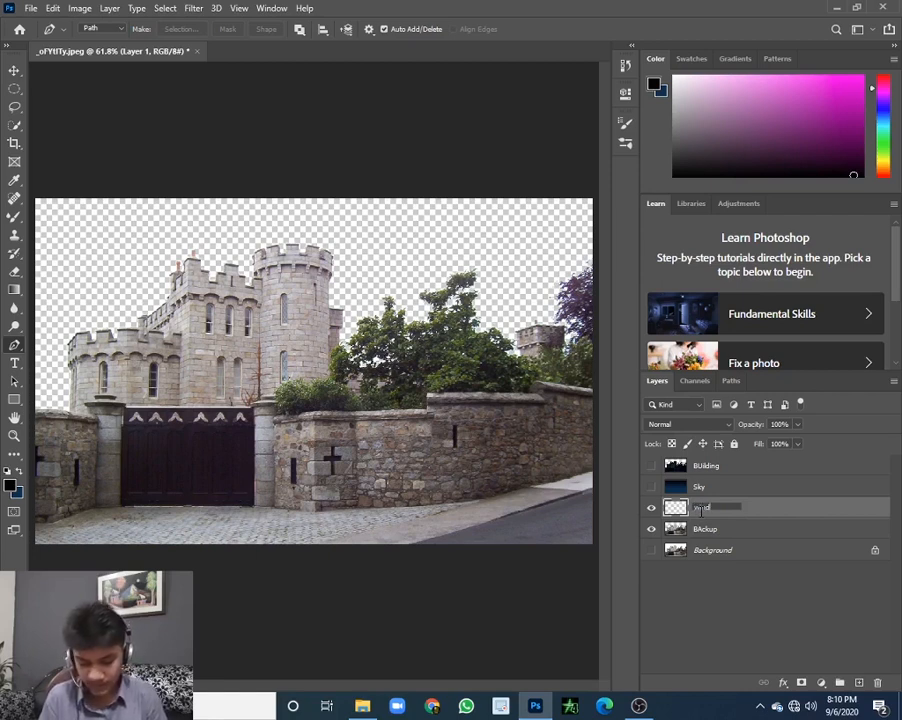
pyautogui.write('windows')
pyautogui.press('Return')
# - Move the windows layer above BUilding, show the BUilding and Sky layers again, and make windows the active layer
pyautogui.moveTo(770, 511); pyautogui.dragTo(762, 468)
pyautogui.click(678, 487)
pyautogui.click(650, 488)
pyautogui.click(649, 508)
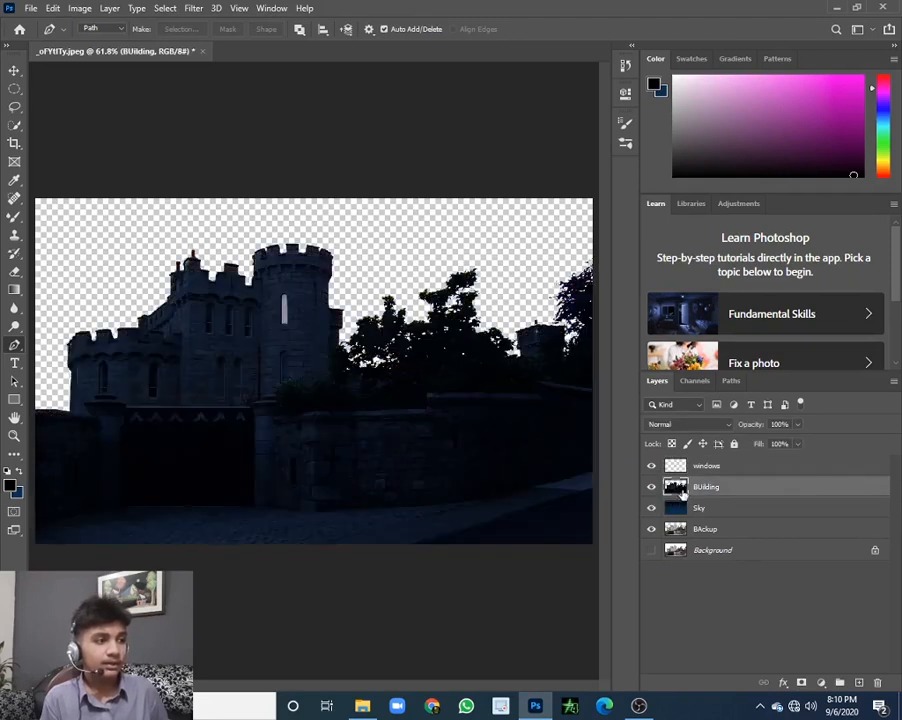
pyautogui.click(680, 466)
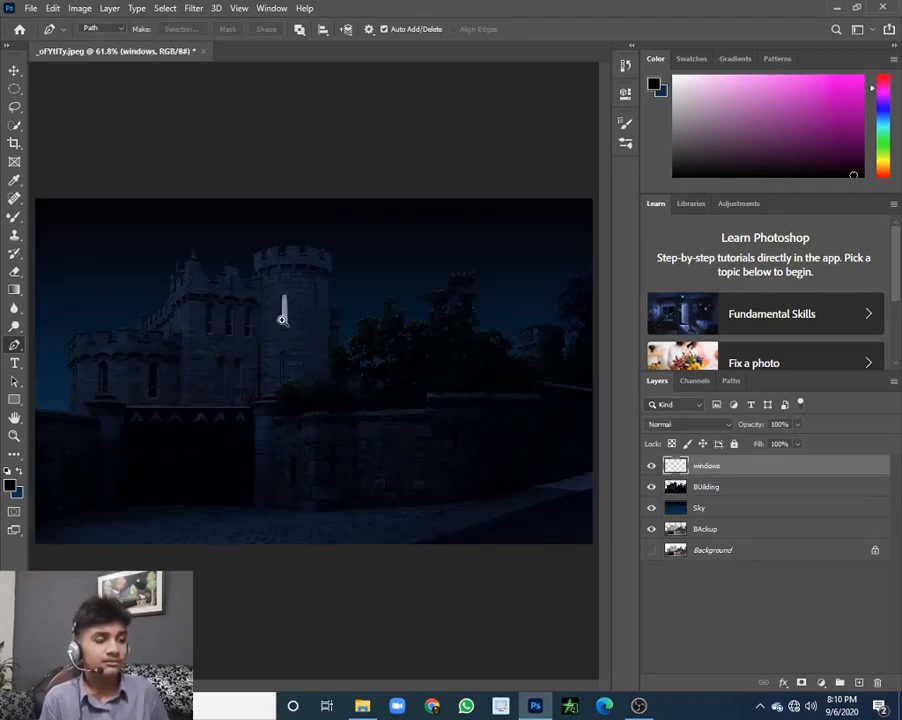
# - Shift the windows layer's midtones with Color Balance, using -100 toward yellow and a moderate amount toward red
pyautogui.scroll(3, 284, 311)
pyautogui.scroll(2, 286, 318)
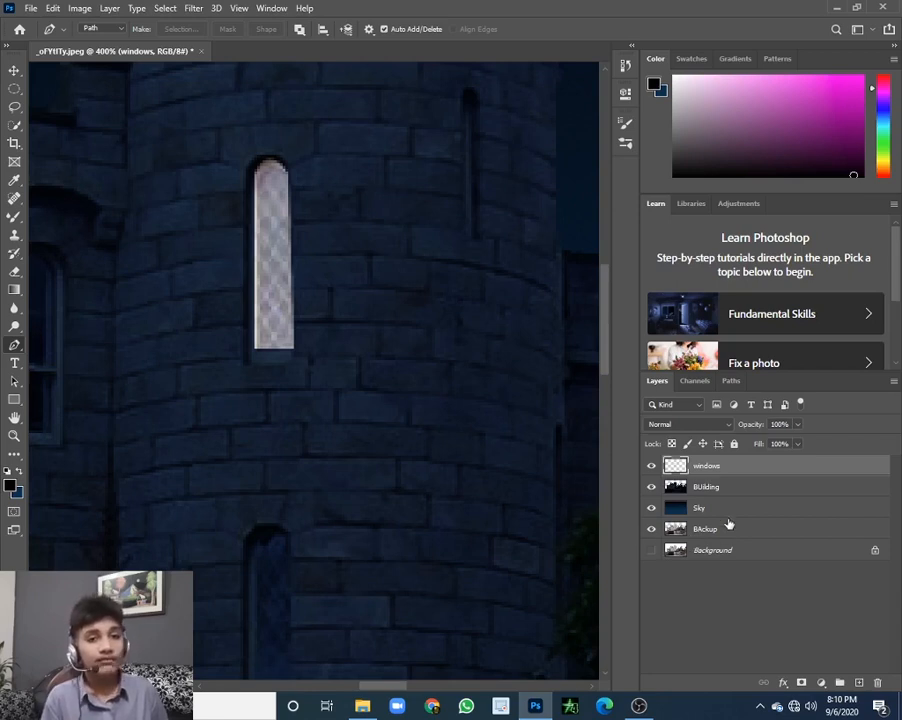
pyautogui.hotkey('ctrl', 'b')
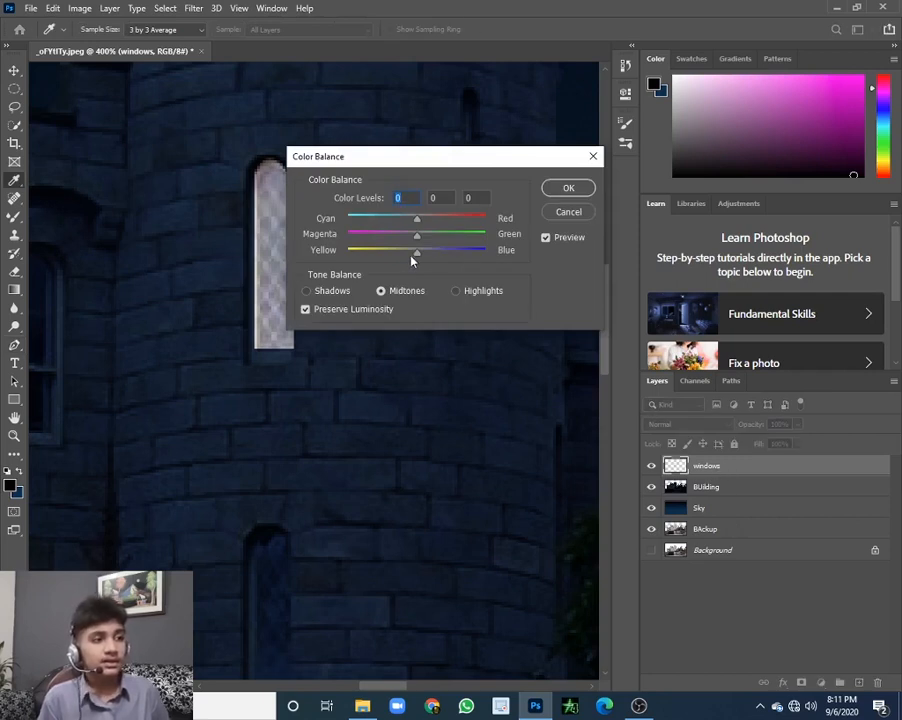
pyautogui.moveTo(418, 258); pyautogui.dragTo(330, 279)
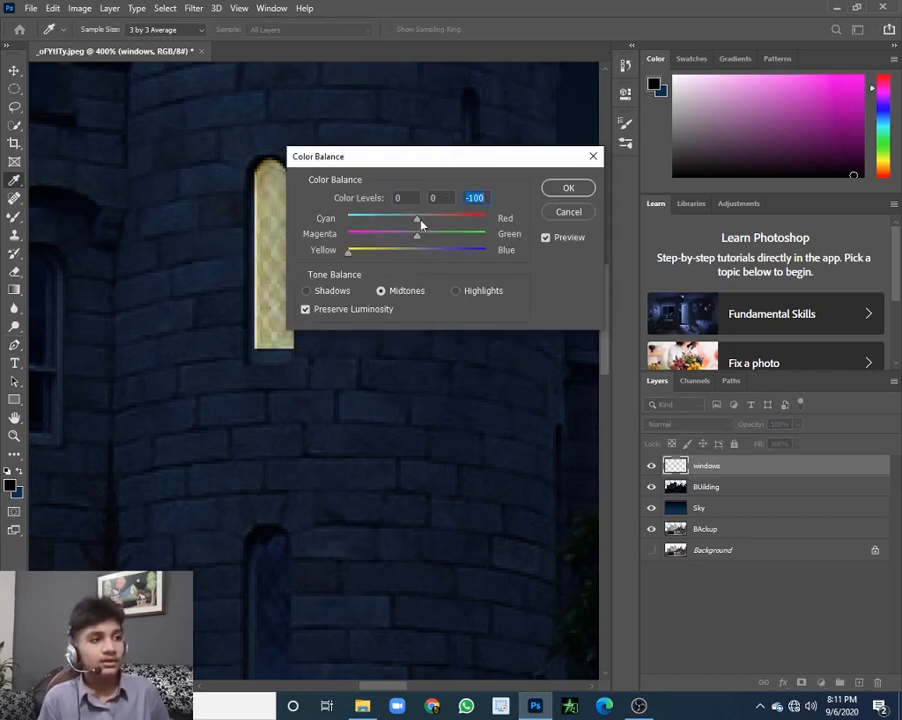
pyautogui.moveTo(419, 220); pyautogui.dragTo(445, 218)
# - Set the windows layer's Color Balance shadows to +50 toward red and -100 toward yellow, and apply the adjustment
pyautogui.click(310, 291)
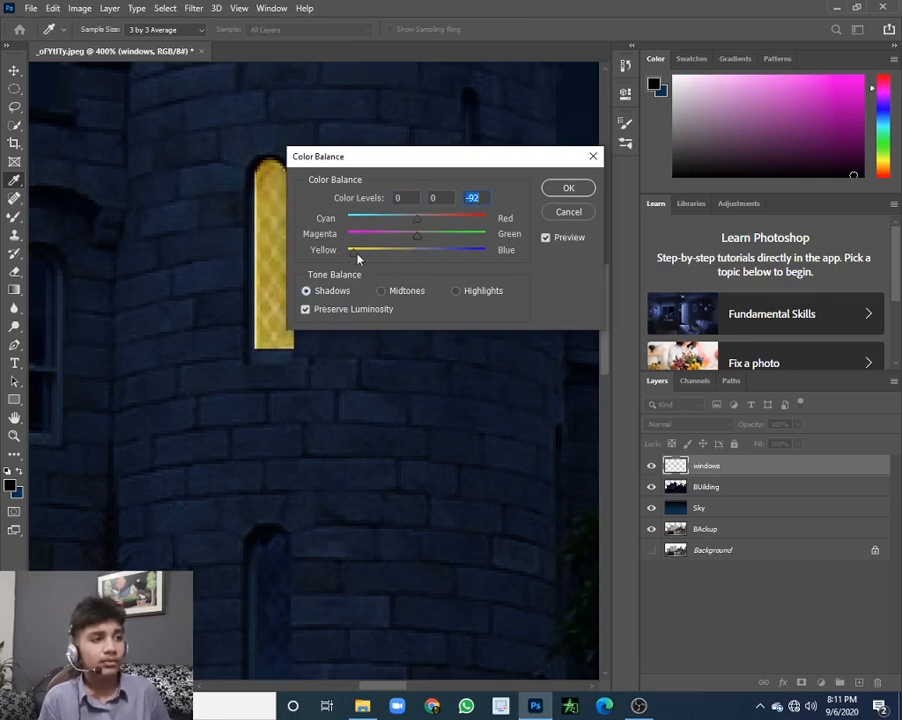
pyautogui.moveTo(345, 261); pyautogui.dragTo(346, 262)
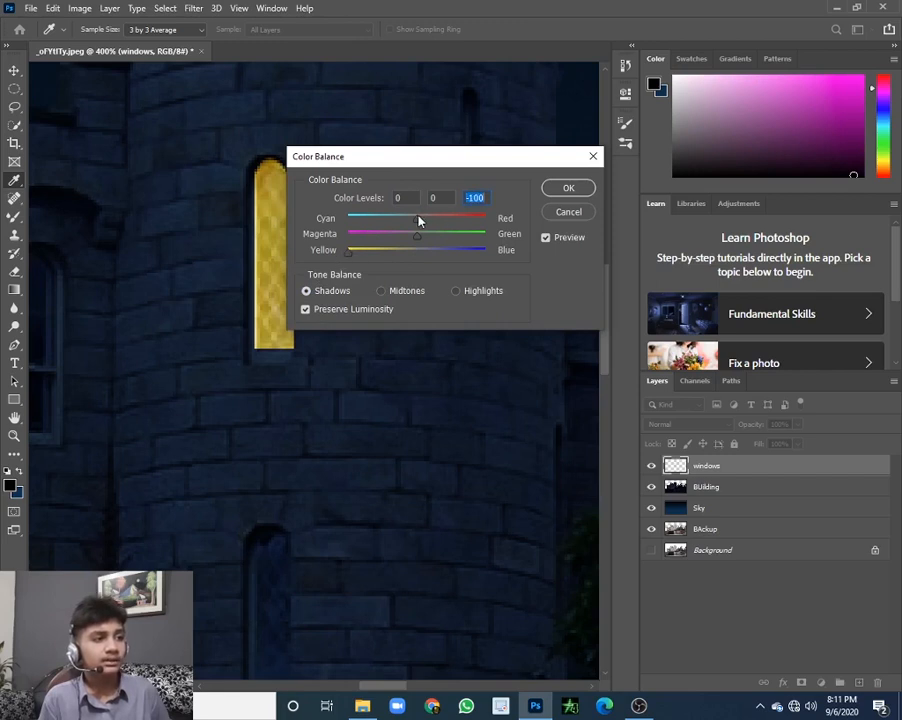
pyautogui.moveTo(435, 226); pyautogui.dragTo(458, 226)
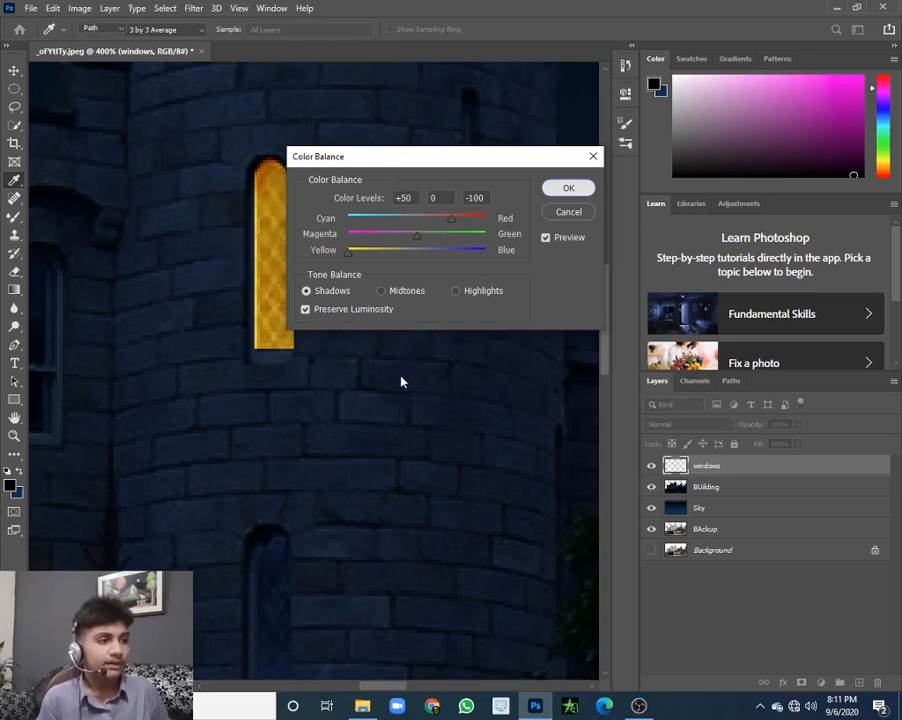
pyautogui.press('Return')
pyautogui.press('p')
pyautogui.rightClick(419, 369)
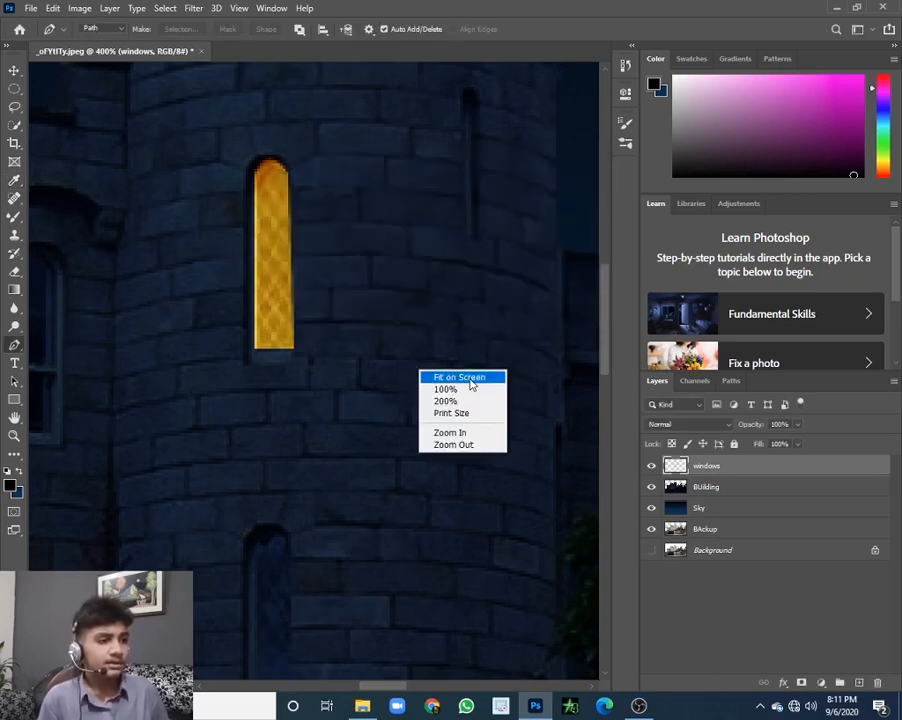
pyautogui.click(468, 378)
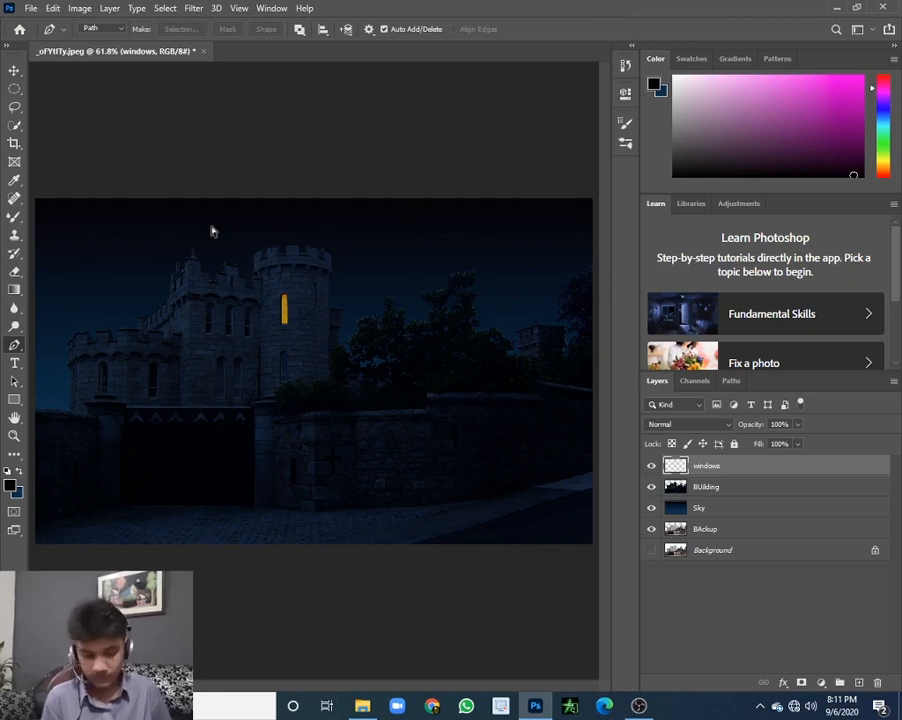
# - Create a Default Photoshop Size document, 7 x 5 inches at 300 ppi with a white background, and bring the Windows desktop into view
pyautogui.hotkey('ctrl', 'n')
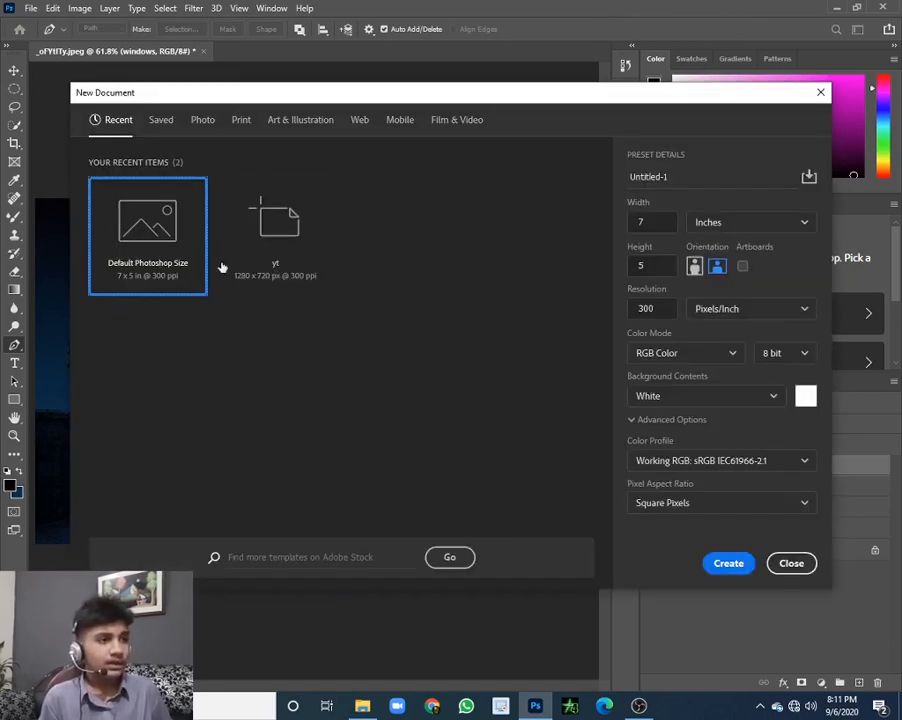
pyautogui.click(724, 566)
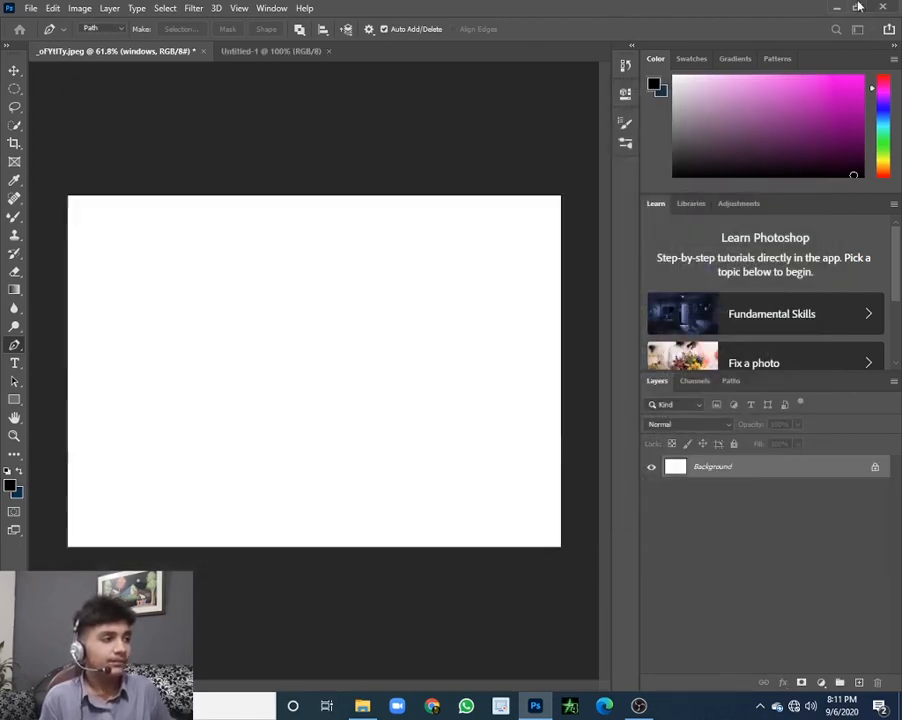
pyautogui.click(856, 7)
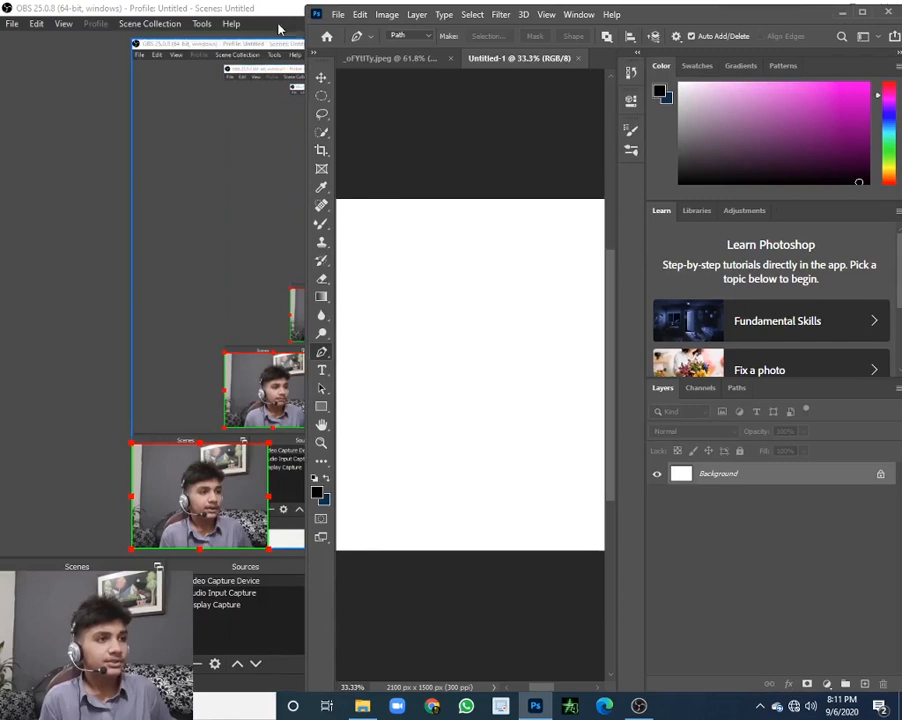
pyautogui.click(858, 9)
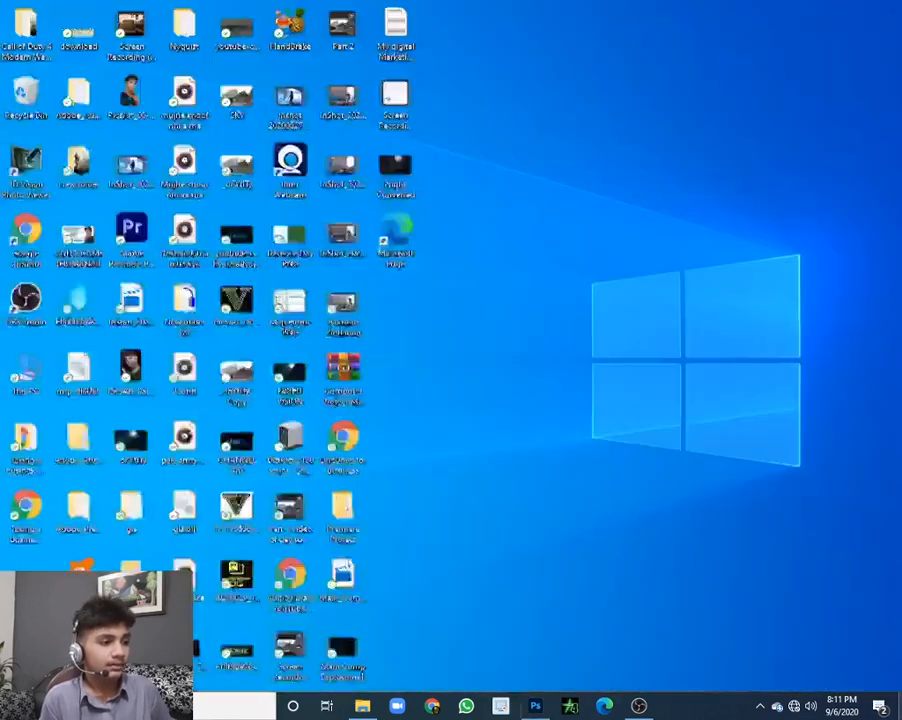
# - Place the FullMoon2010 image from the desktop into the Untitled-1 Photoshop document and shift it fully into view
pyautogui.click(535, 706)
pyautogui.click(535, 706)
pyautogui.click(856, 7)
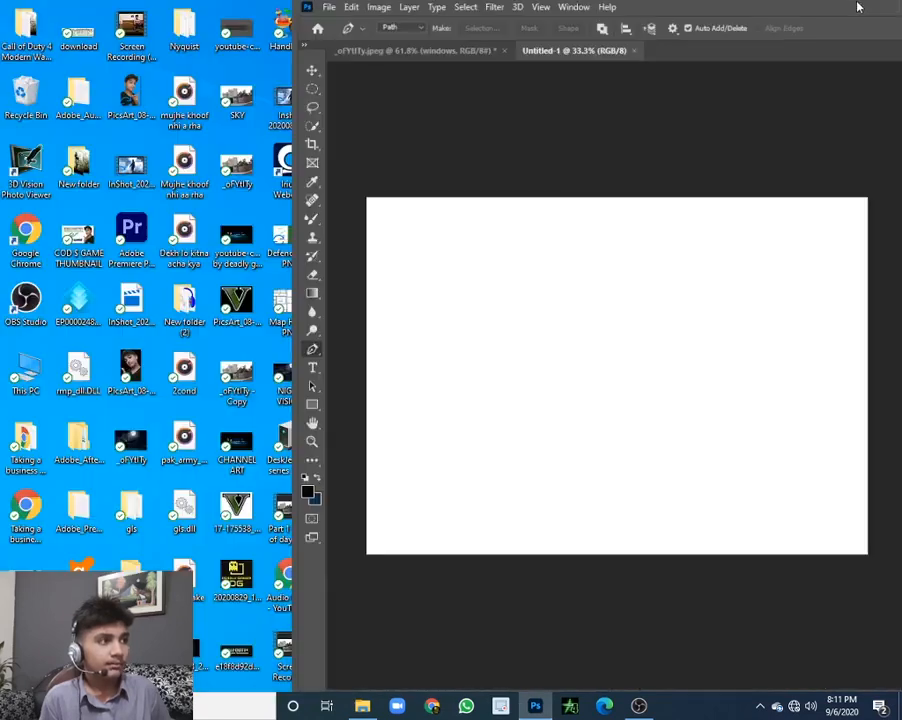
pyautogui.moveTo(503, 509); pyautogui.dragTo(544, 448)
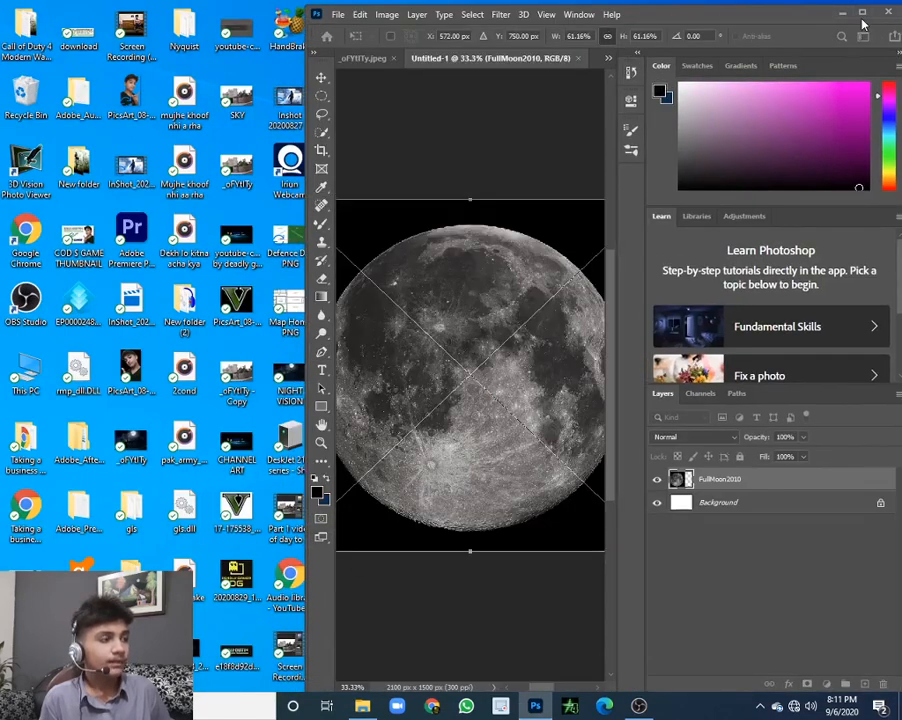
pyautogui.click(862, 13)
pyautogui.moveTo(224, 385); pyautogui.dragTo(344, 388)
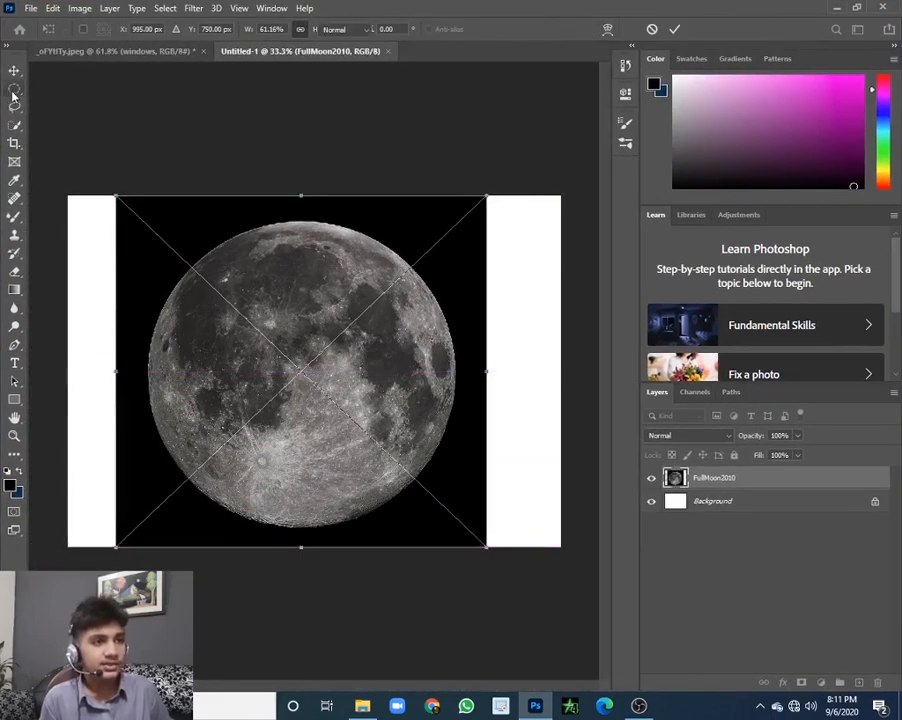
# - Make an elliptical selection around the moon's disc, just inside its edge, with the Elliptical Marquee tool
pyautogui.click(14, 90)
pyautogui.rightClick(15, 91)
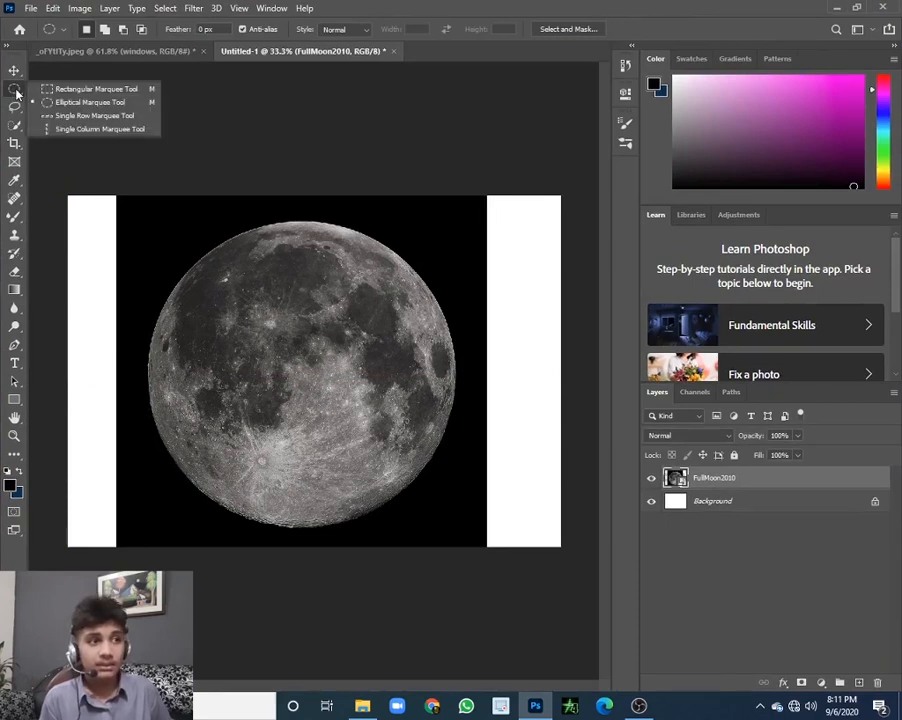
pyautogui.click(92, 103)
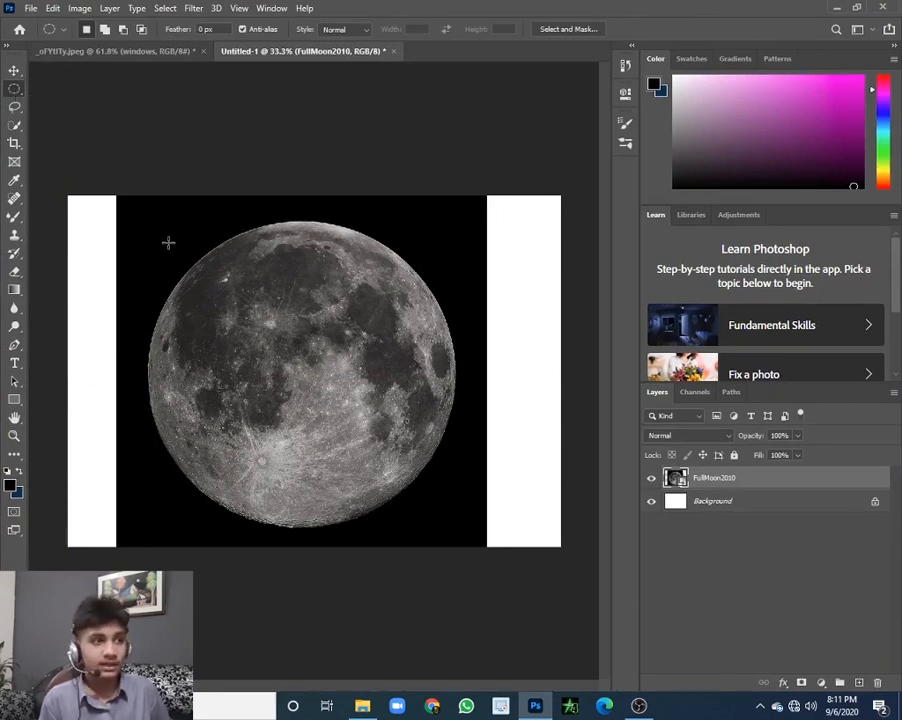
pyautogui.moveTo(151, 221); pyautogui.dragTo(435, 501)
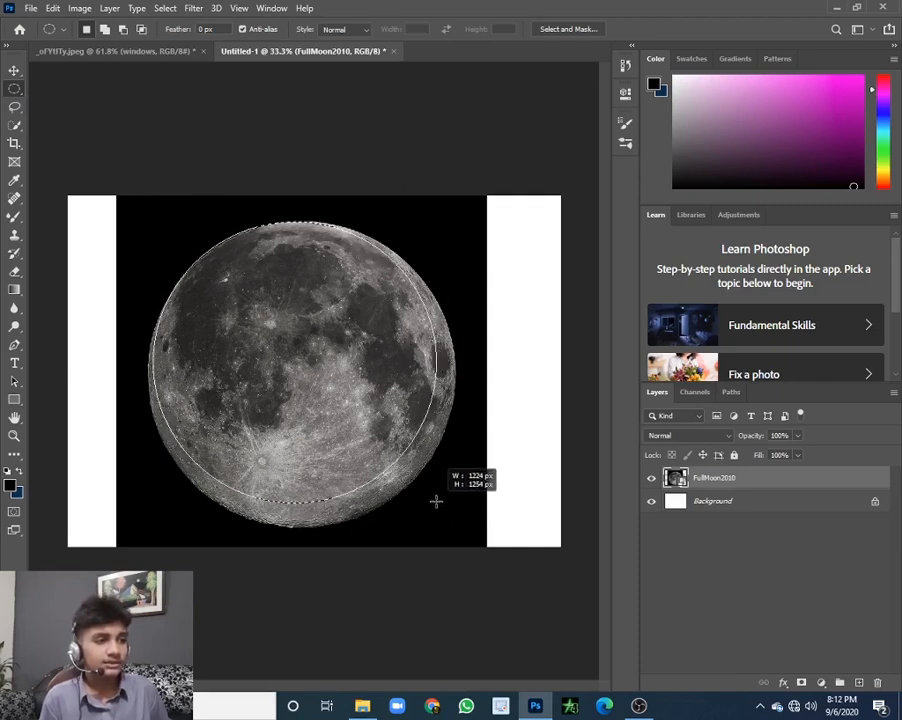
pyautogui.moveTo(366, 454); pyautogui.dragTo(368, 457)
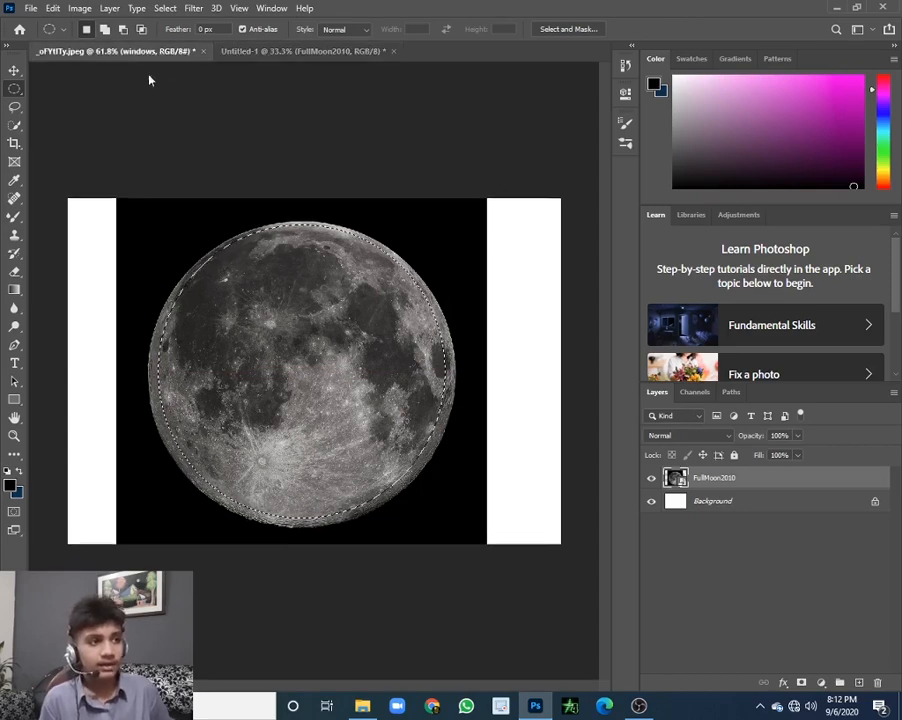
# - Paste the selected moon as a new layer in the castle document and scale it to about 436 x 446 px
pyautogui.click(110, 51)
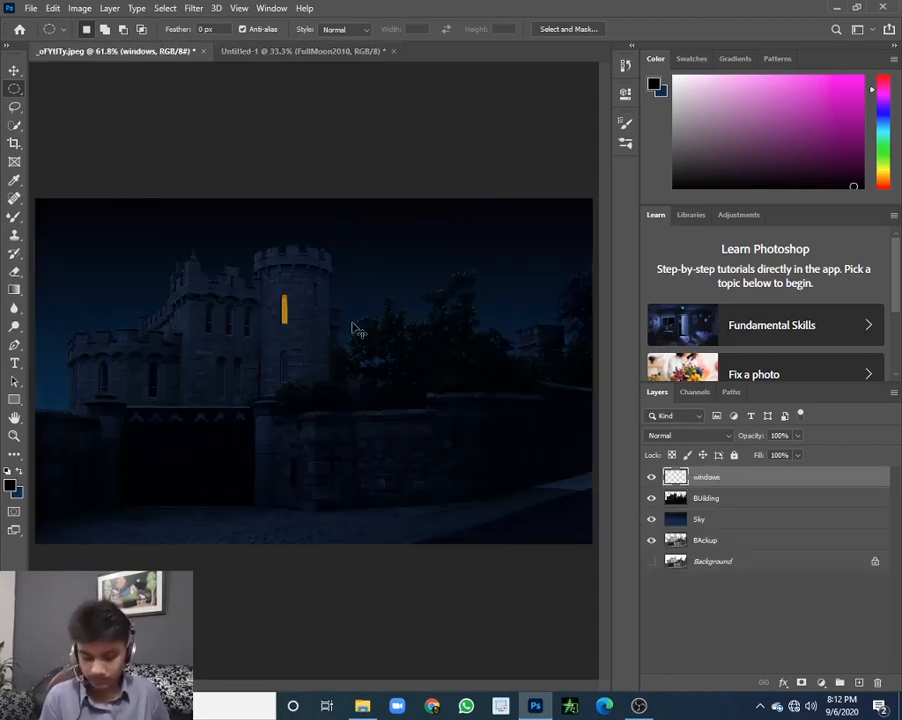
pyautogui.hotkey('ctrl', 'v')
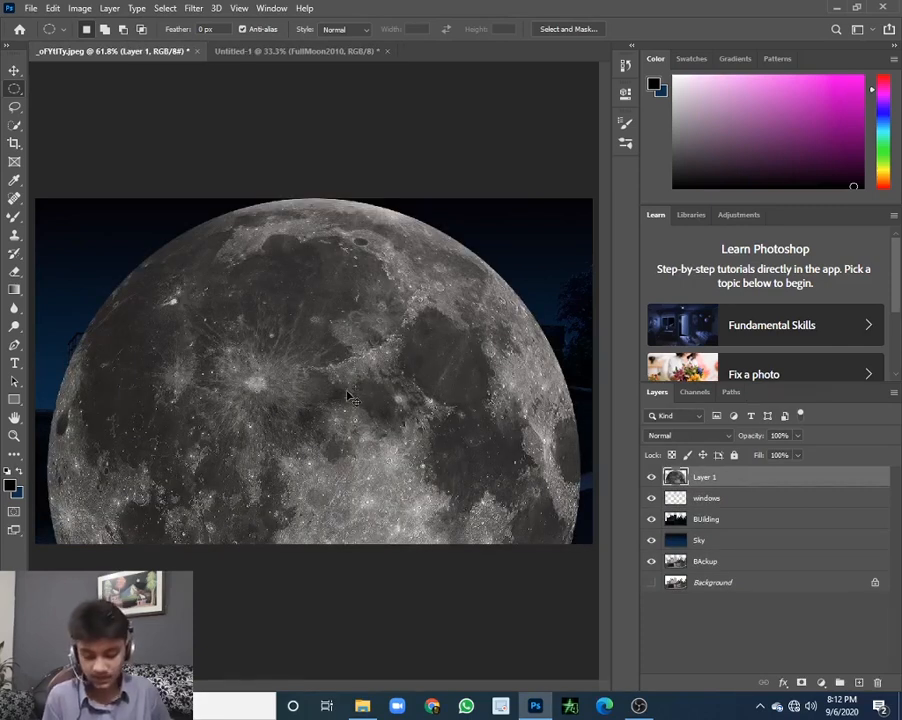
pyautogui.hotkey('ctrl', 't')
pyautogui.moveTo(337, 365); pyautogui.dragTo(232, 180)
pyautogui.moveTo(474, 545); pyautogui.dragTo(363, 416)
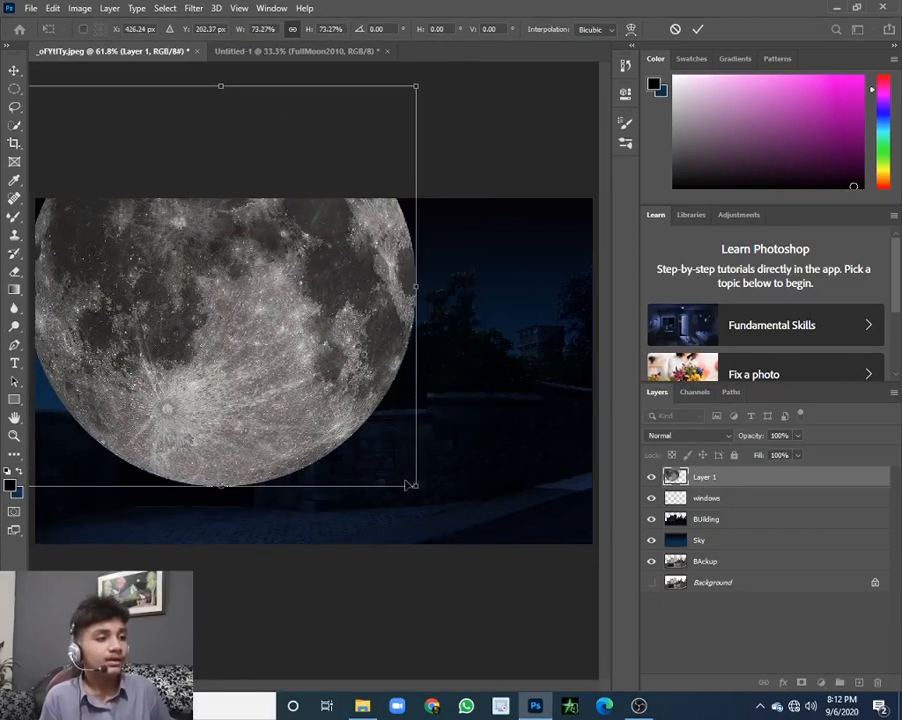
pyautogui.moveTo(416, 484); pyautogui.dragTo(289, 352)
pyautogui.moveTo(185, 272); pyautogui.dragTo(325, 402)
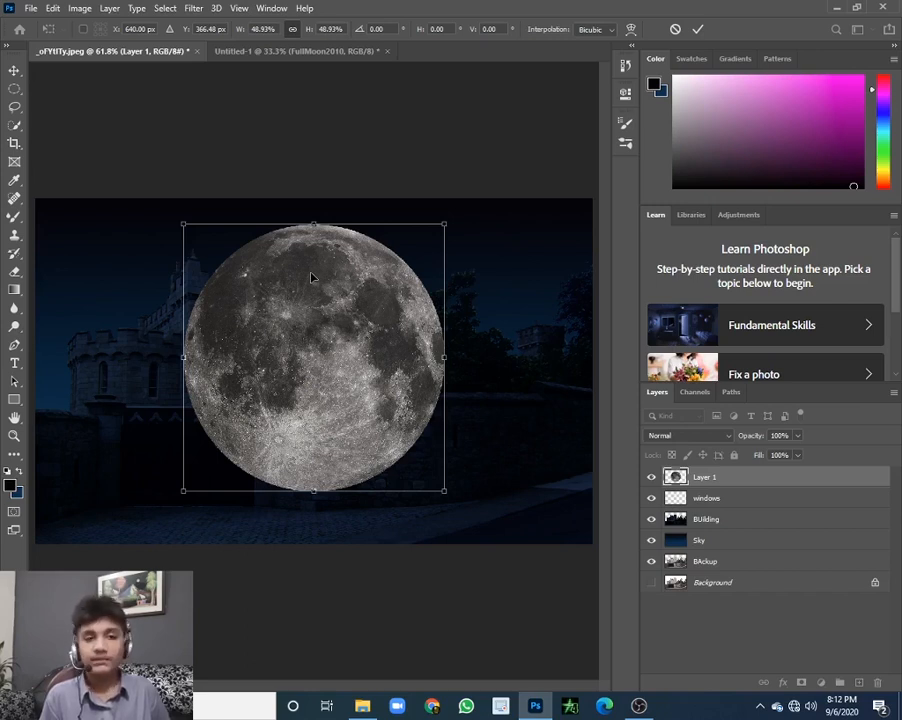
pyautogui.moveTo(443, 489); pyautogui.dragTo(355, 432)
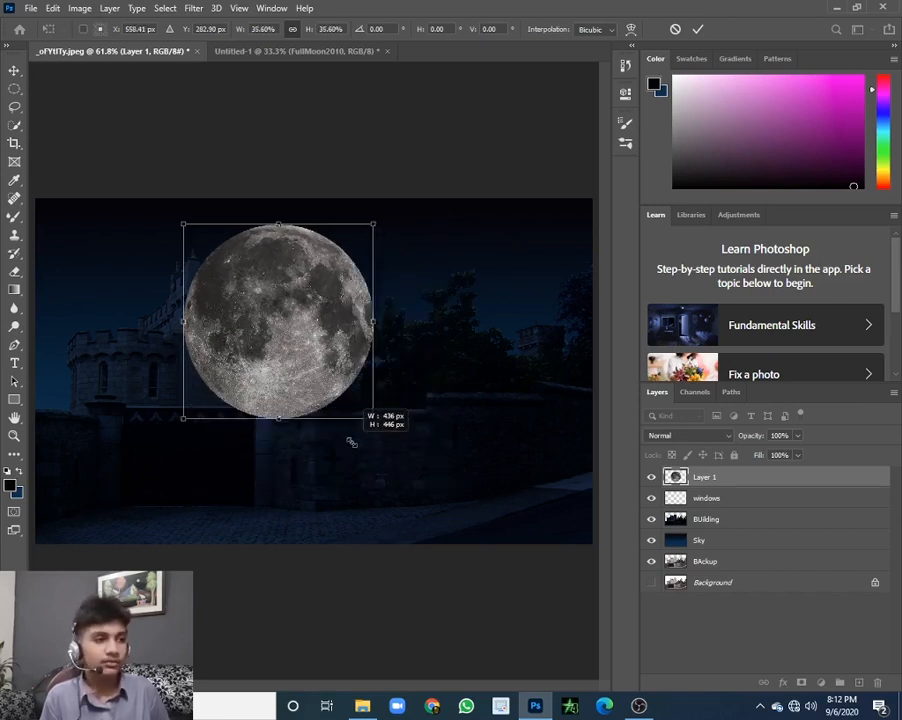
pyautogui.press('Return')
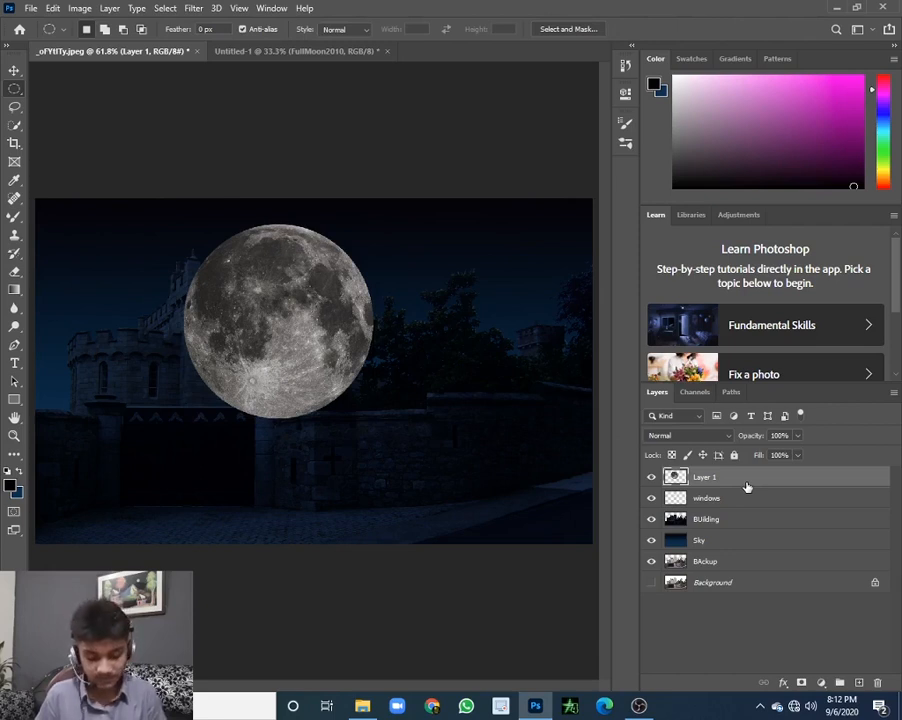
# - Brighten the moon layer with Levels, raising the black output level to 203
pyautogui.hotkey('ctrl', 'l')
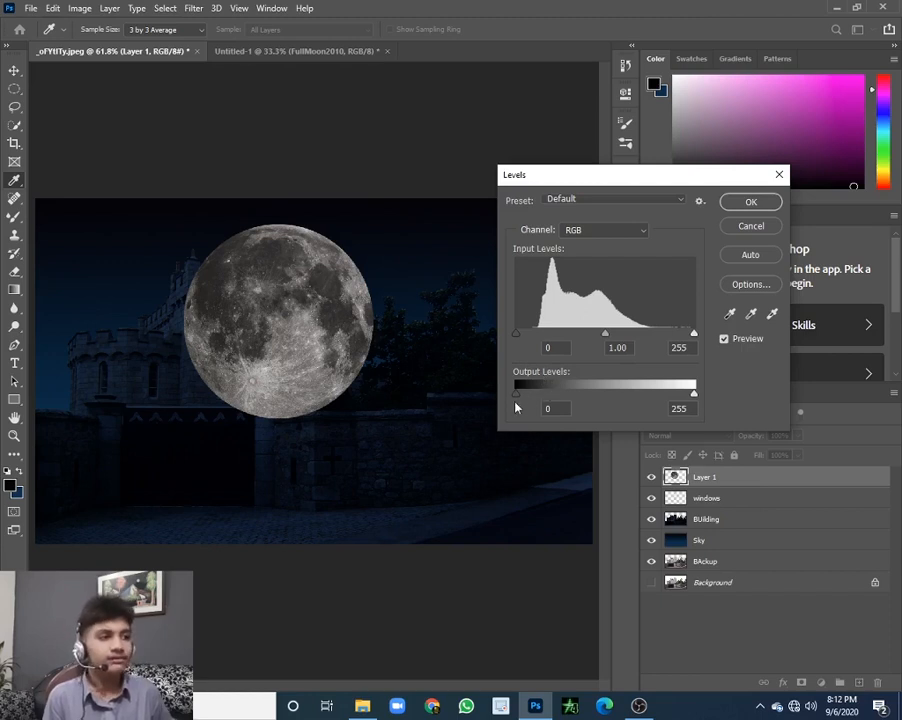
pyautogui.moveTo(517, 400); pyautogui.dragTo(658, 445)
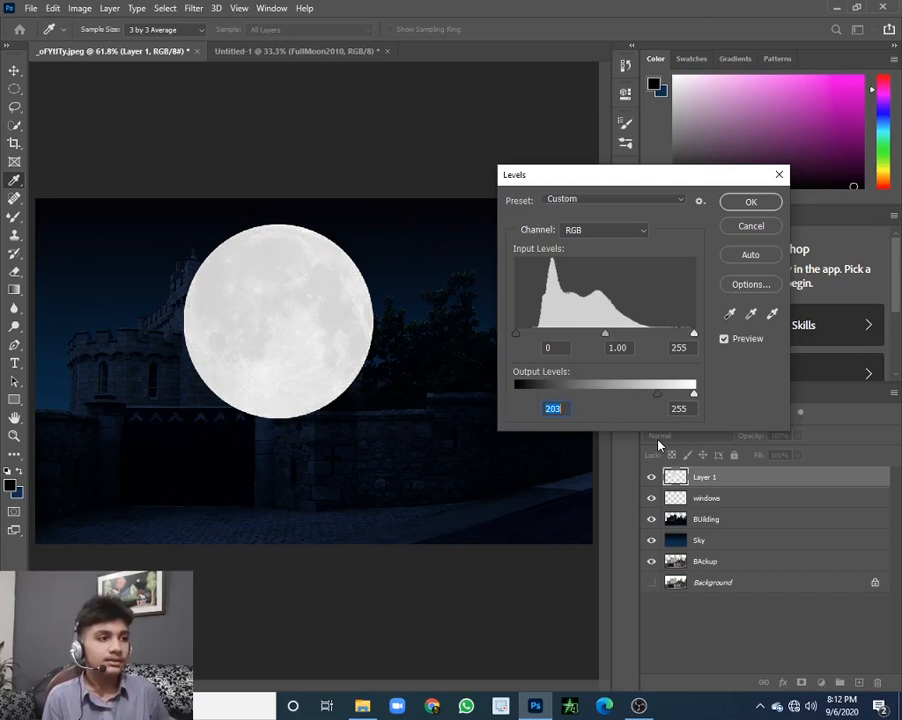
pyautogui.click(751, 203)
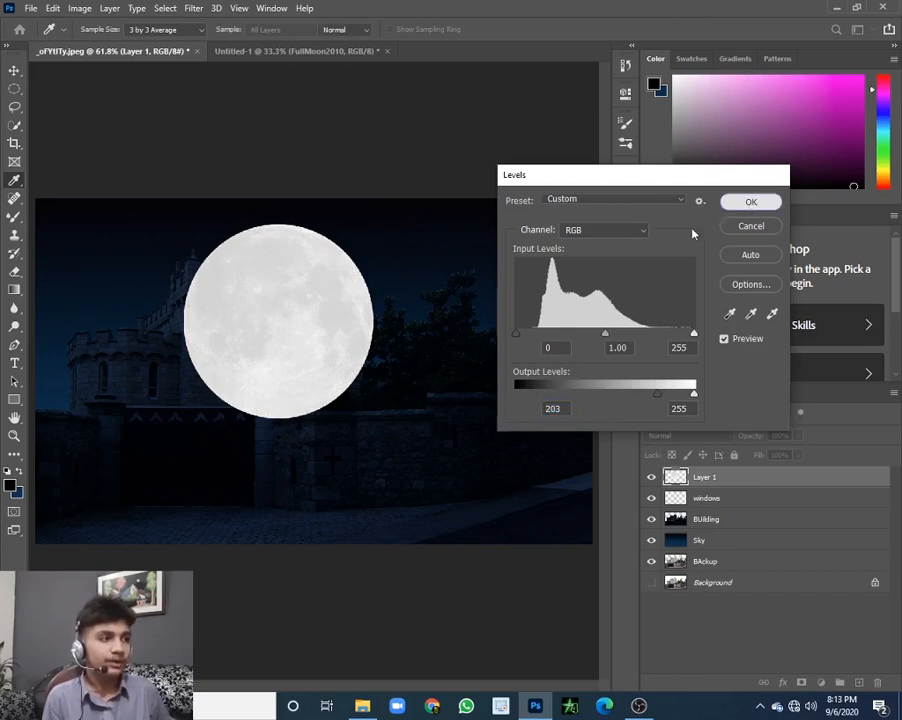
pyautogui.press('m')
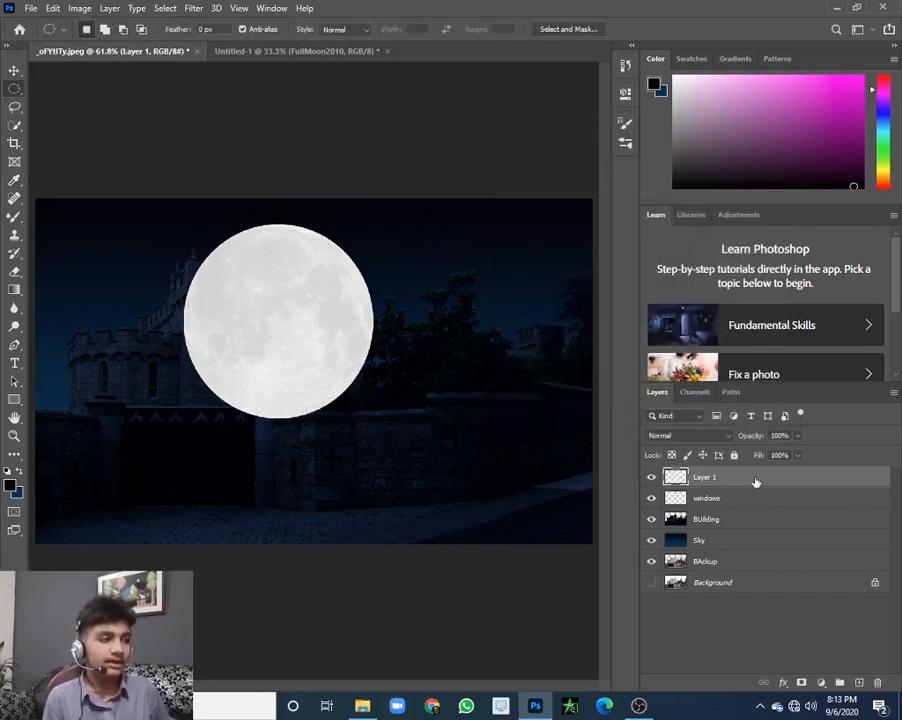
# - Add a white Outer Glow to the moon layer with 35% opacity, 20% spread and 250 px size
pyautogui.doubleClick(838, 477)
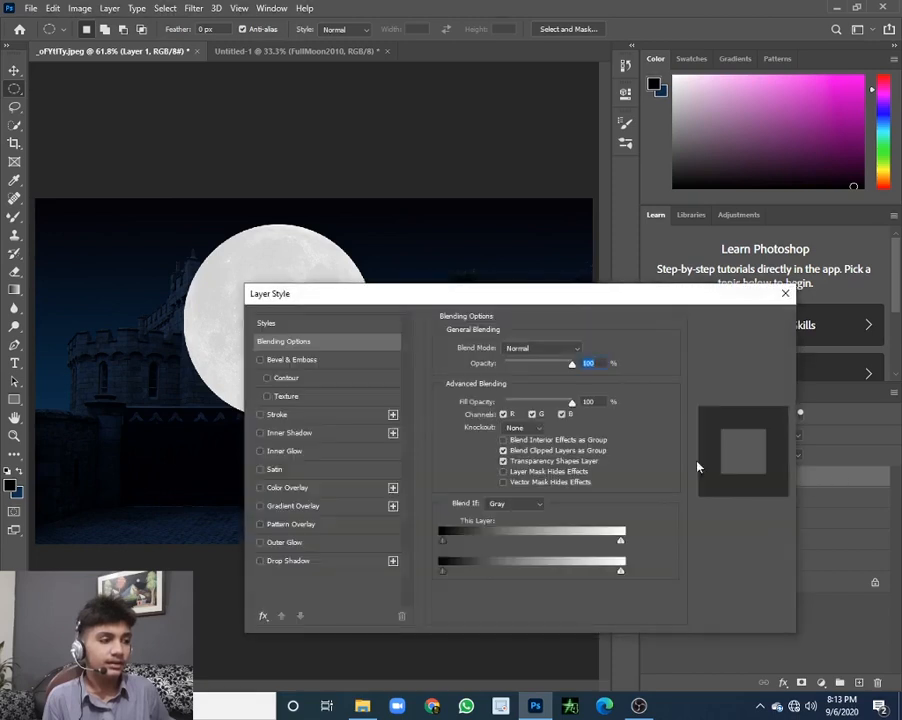
pyautogui.click(306, 542)
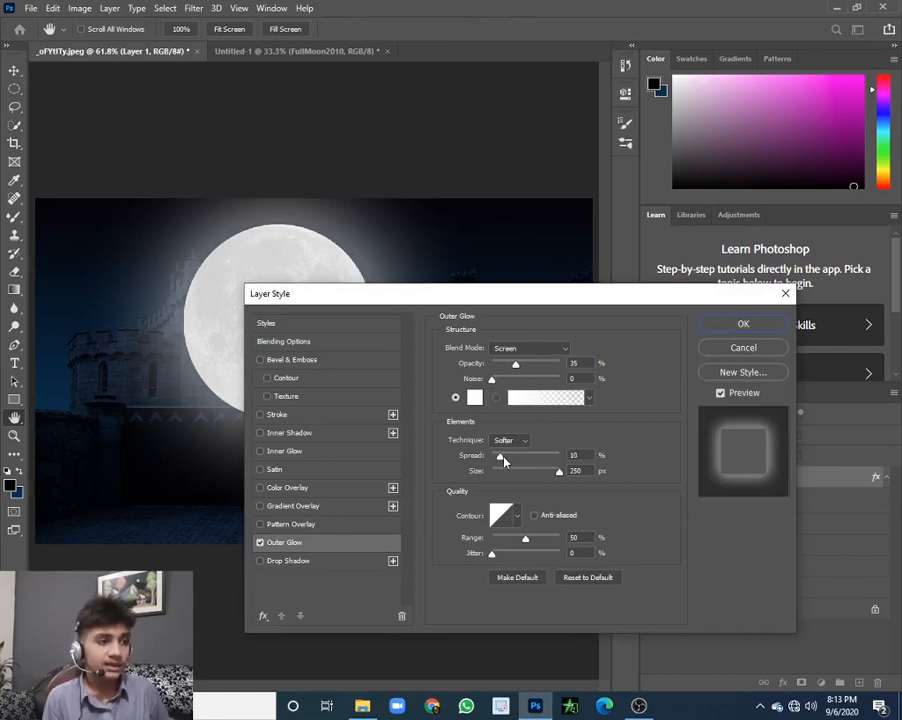
pyautogui.moveTo(502, 456)
pyautogui.mouseDown()
pyautogui.moveTo(528, 456)
pyautogui.moveTo(505, 468)
pyautogui.mouseUp()
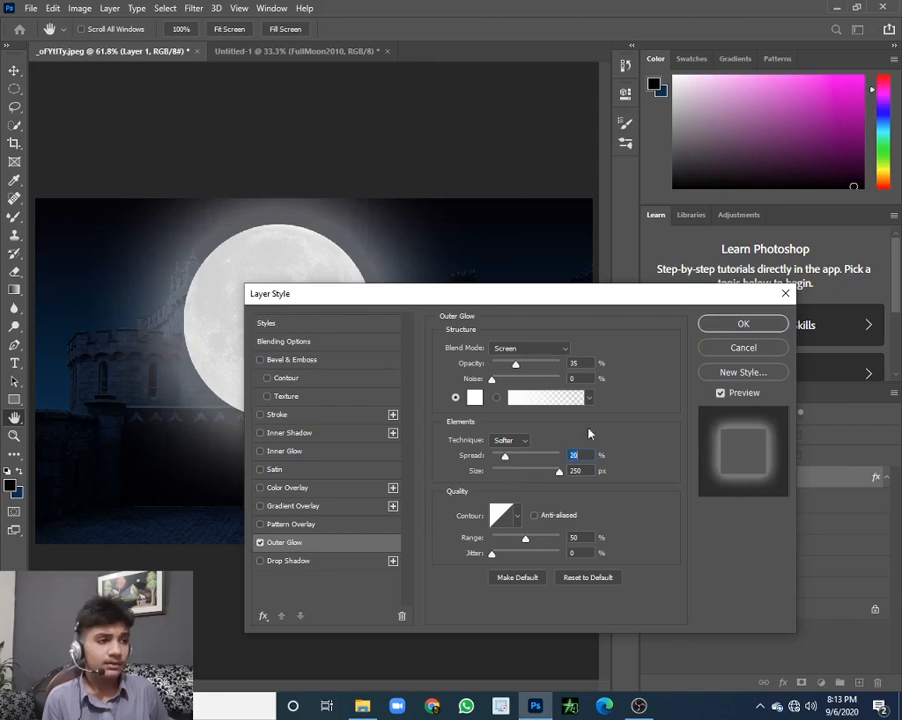
pyautogui.click(750, 327)
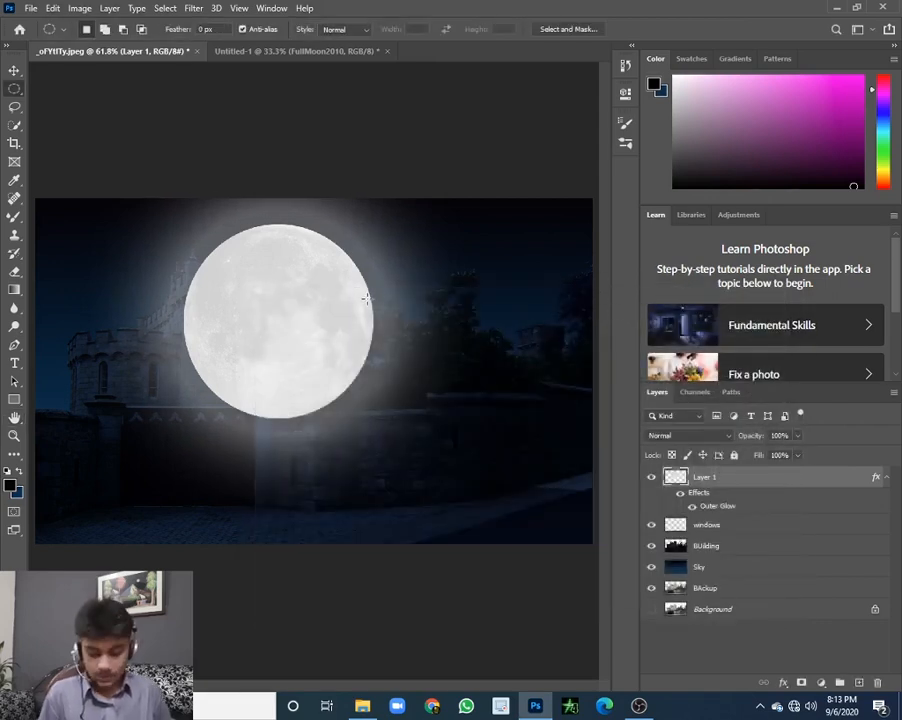
# - Scale the moon to about 48.67% and position it in the upper sky beside the castle's round tower
pyautogui.hotkey('ctrl', 't')
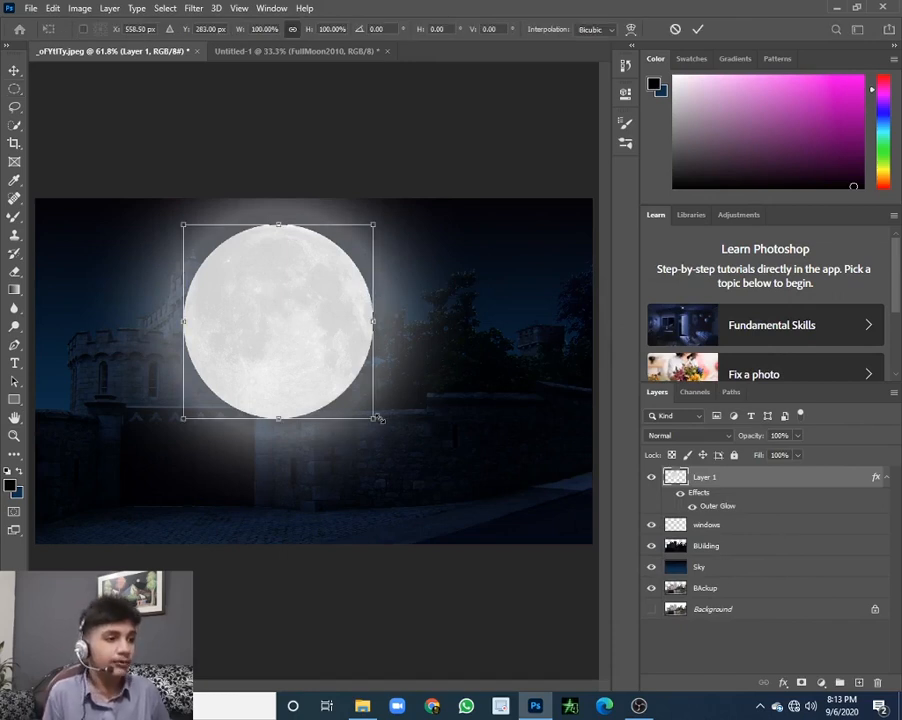
pyautogui.moveTo(374, 416); pyautogui.dragTo(292, 342)
pyautogui.moveTo(241, 315); pyautogui.dragTo(370, 287)
pyautogui.moveTo(428, 325); pyautogui.dragTo(373, 270)
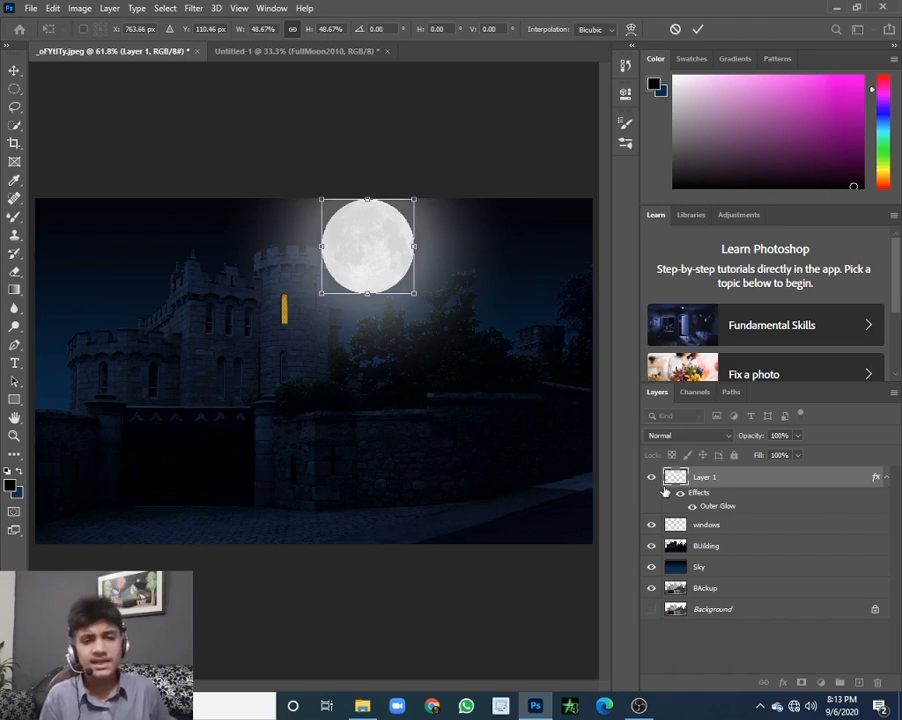
# - Try placing the moon layer between BUilding and Sky, and undo both the reordering and the Outer Glow transfer to BUilding
pyautogui.moveTo(754, 493); pyautogui.dragTo(741, 557)
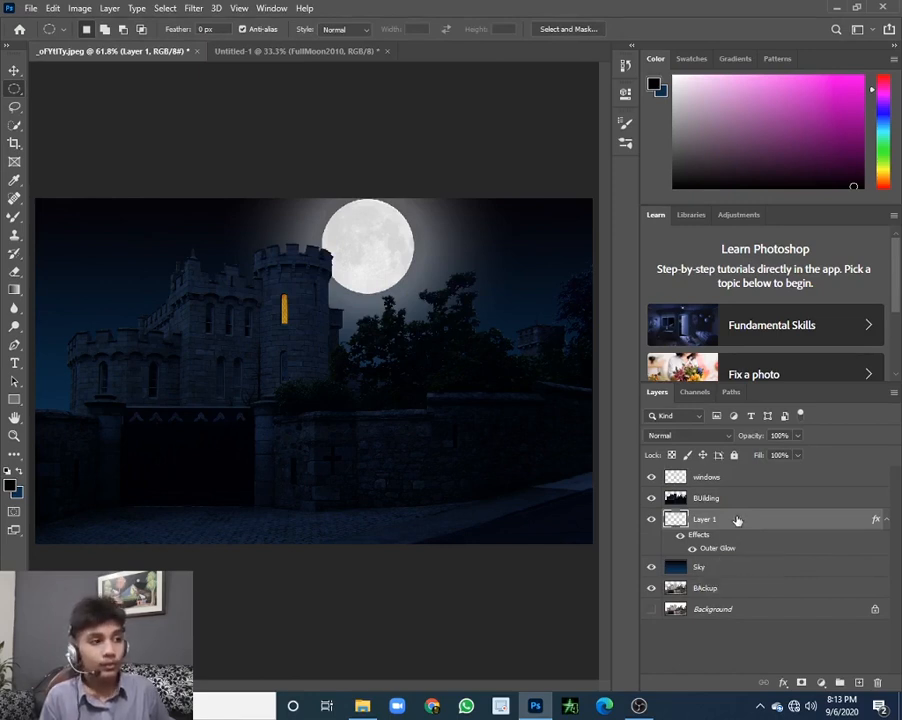
pyautogui.moveTo(706, 518); pyautogui.dragTo(729, 499)
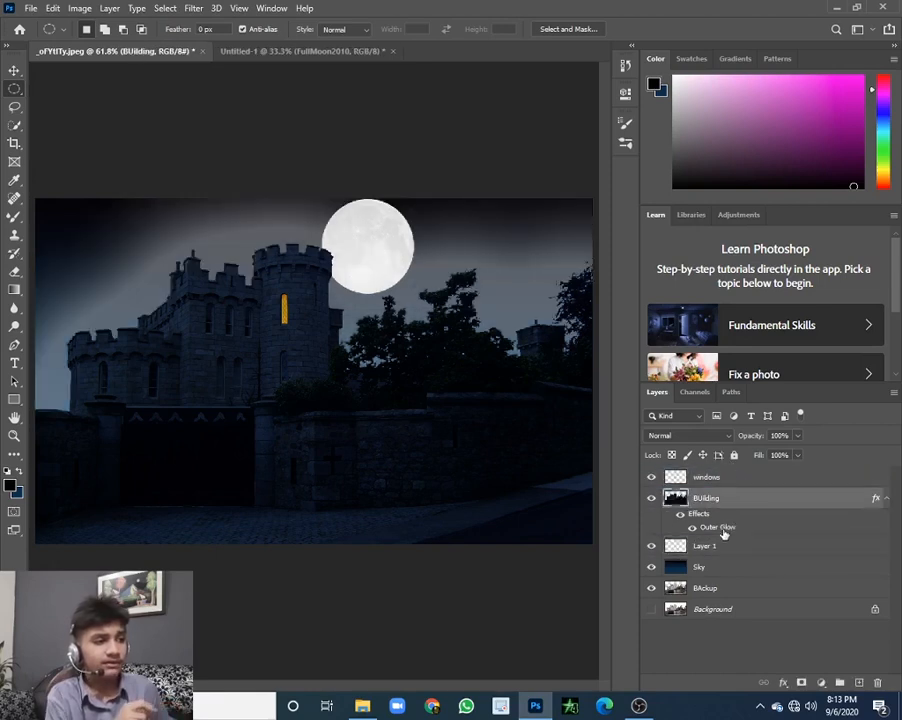
pyautogui.hotkey('ctrl', 'z')
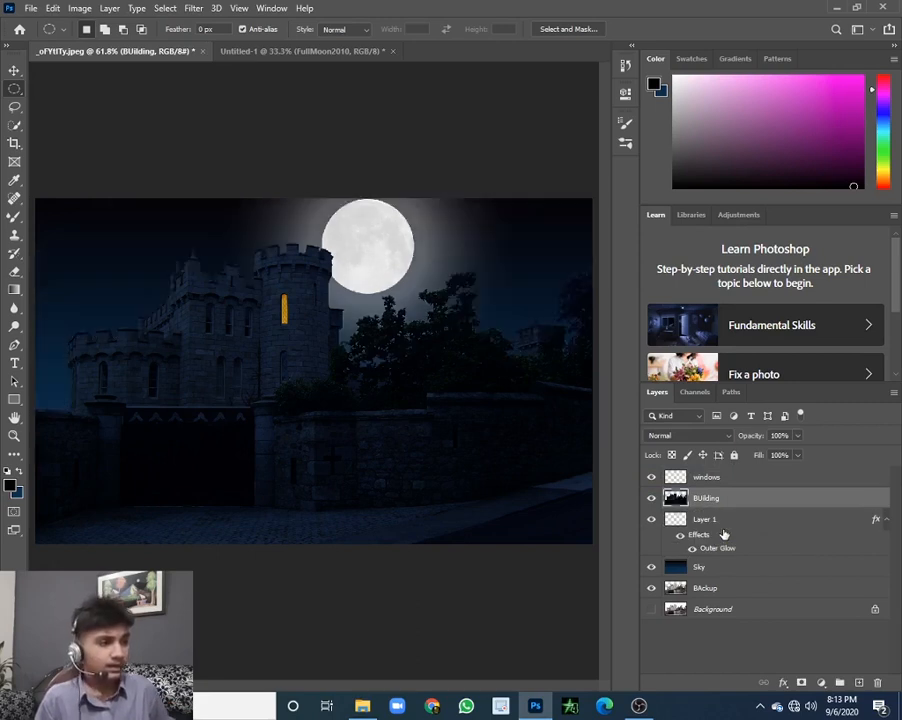
pyautogui.hotkey('ctrl', 'z')
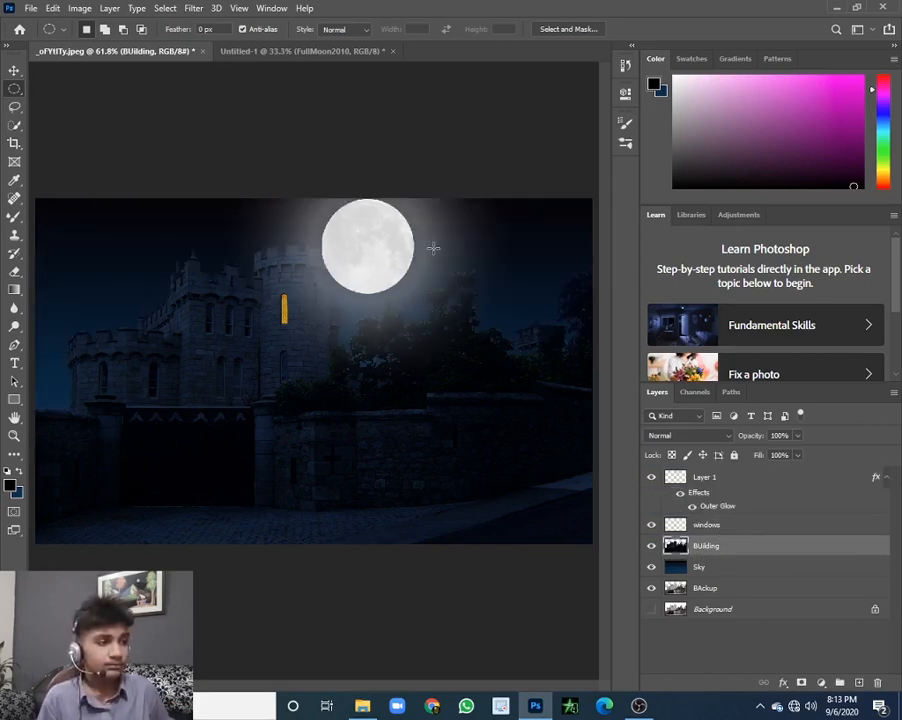
# - Rename Layer 1 as moon
pyautogui.click(719, 483)
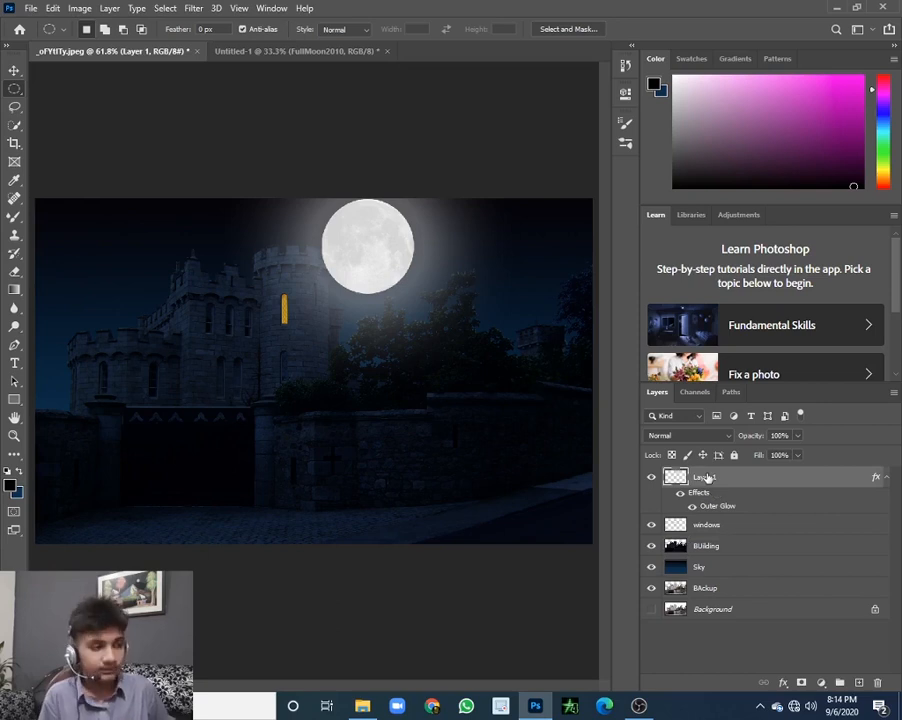
pyautogui.doubleClick(706, 477)
pyautogui.press('BackSpace')
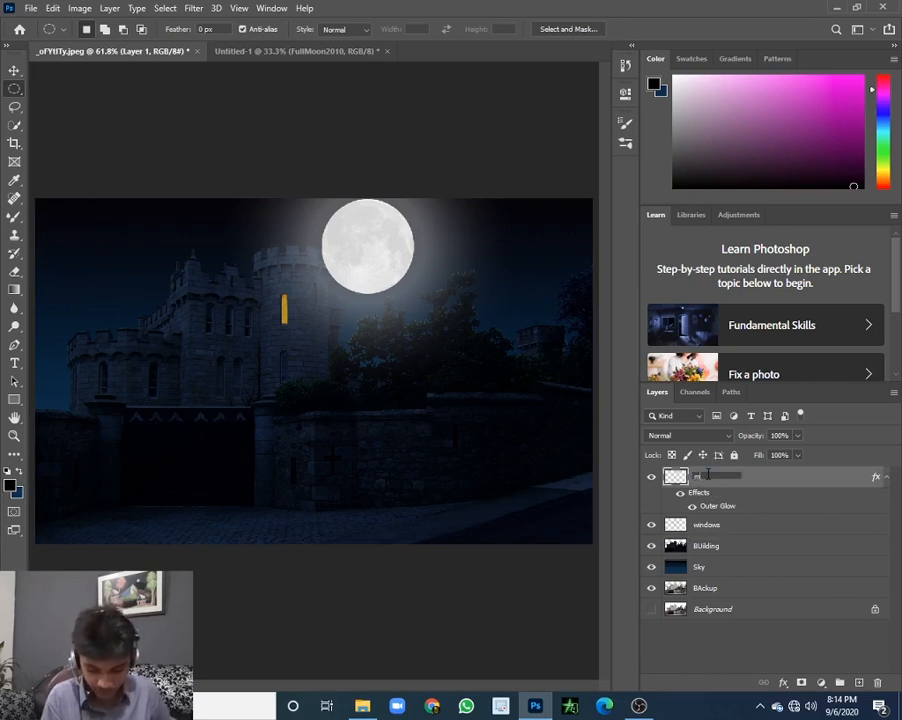
pyautogui.write('moon')
pyautogui.press('Return')
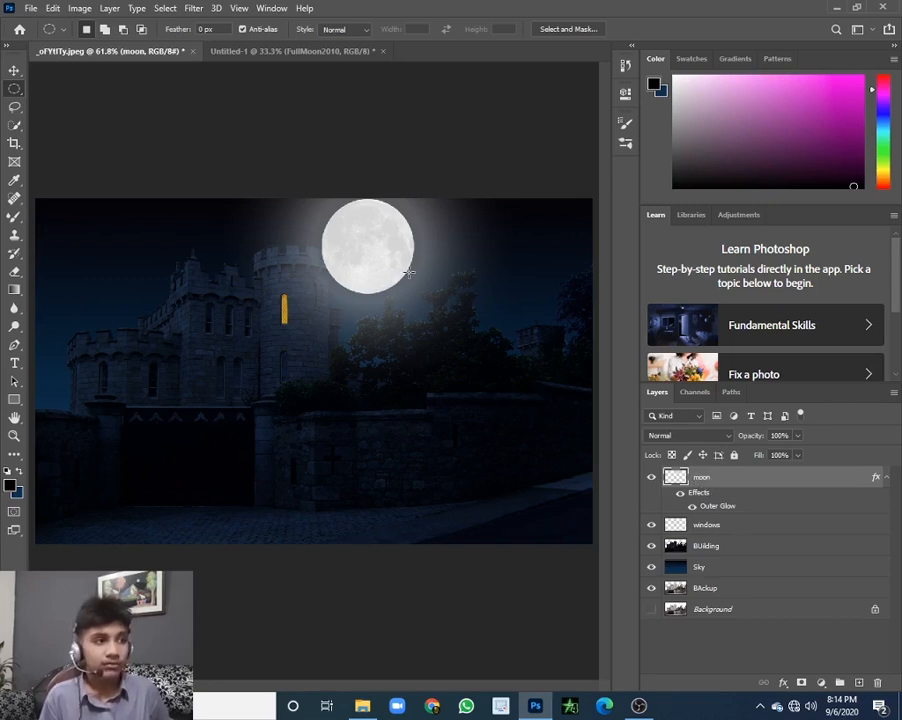
# - Load the BUilding layer's outline as a selection, delete the moon's overlap with the tower, and deselect
pyautogui.keyDown('ctrl'); pyautogui.click(676, 548); pyautogui.keyUp('ctrl')
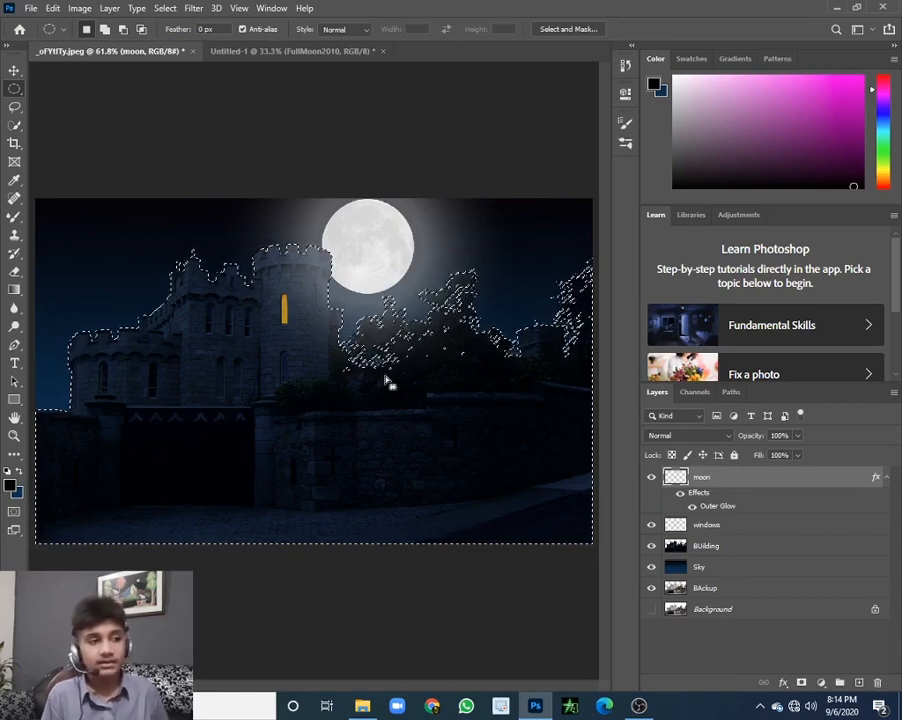
pyautogui.hotkey('ctrl', 'd')
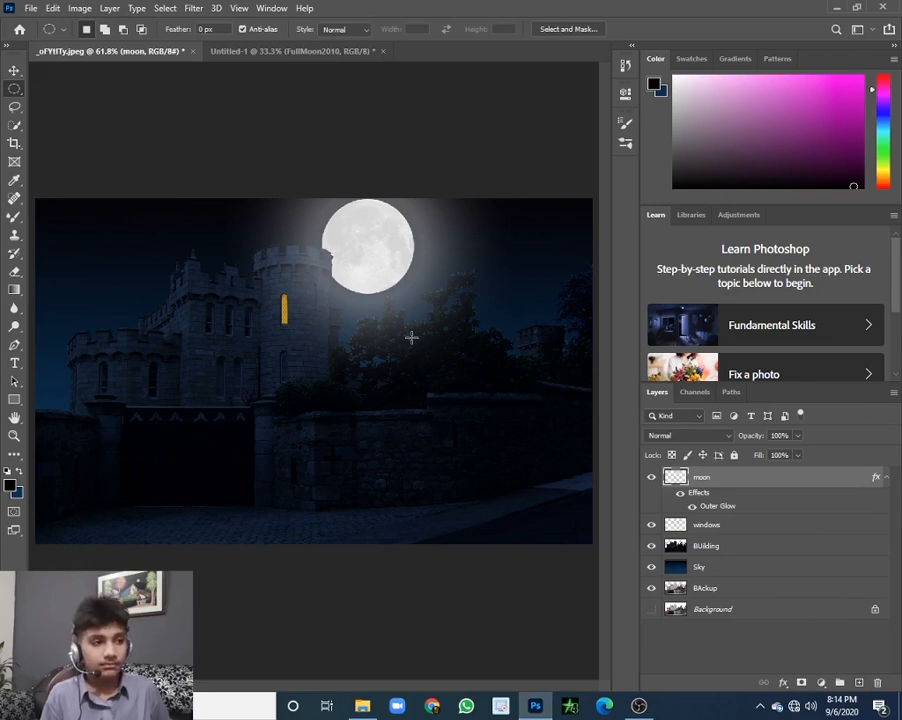
# - Start a Save As of the night scene to the Desktop on this computer with the file name LETS PRACTICE TOGETHER _LPT
pyautogui.click(30, 9)
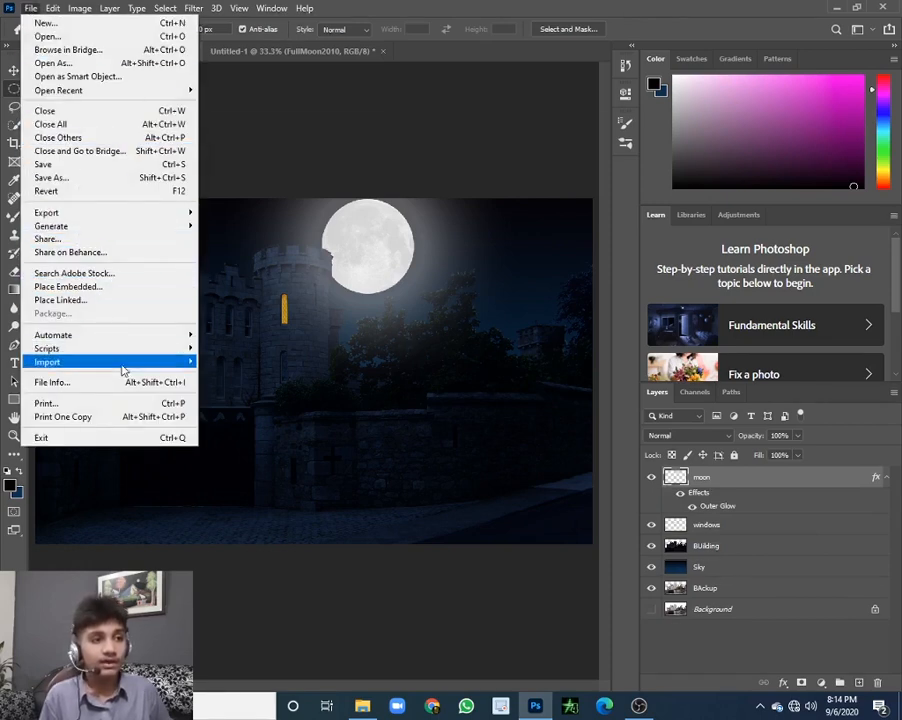
pyautogui.click(104, 177)
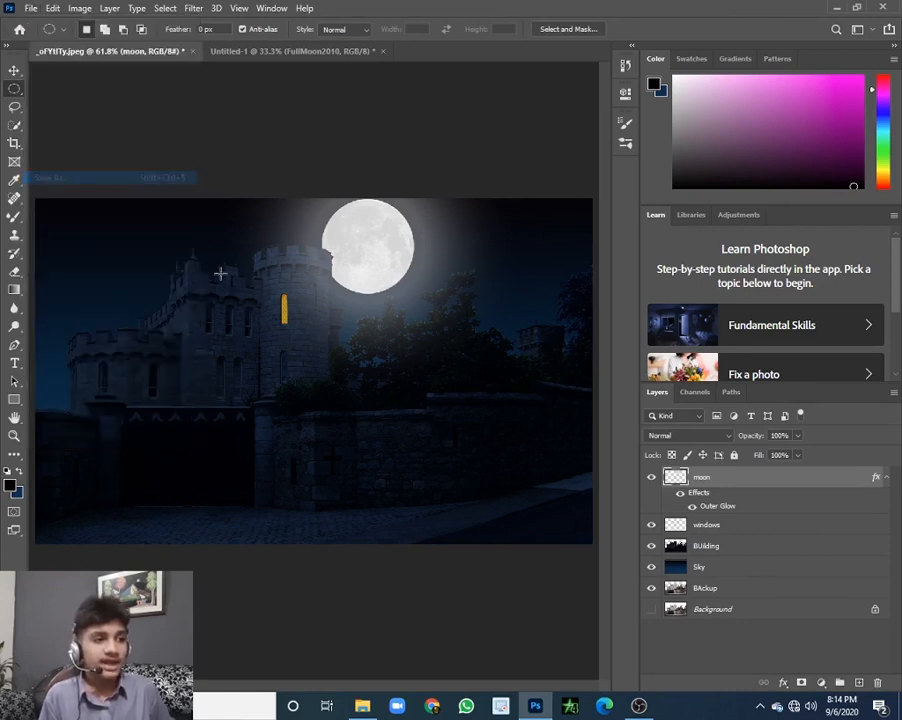
pyautogui.click(549, 482)
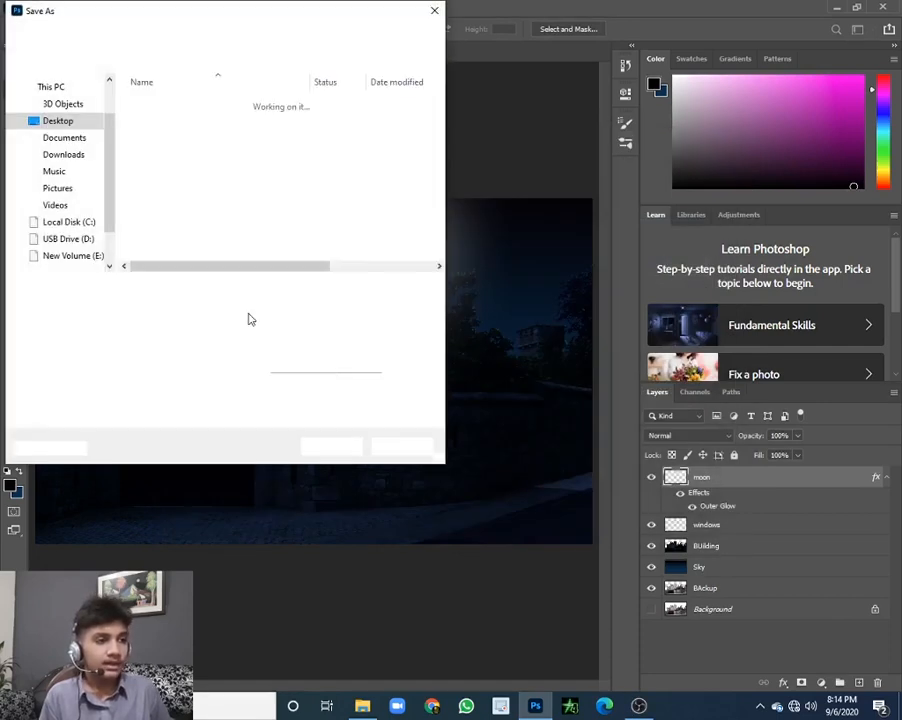
pyautogui.click(161, 290)
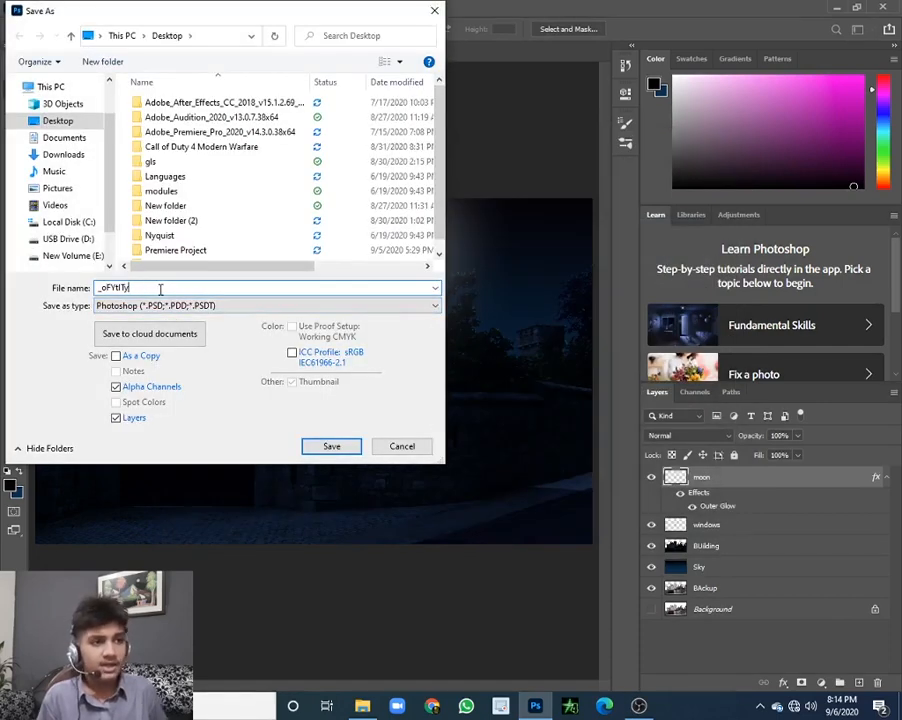
pyautogui.press('BackSpace')
pyautogui.press('BackSpace')
pyautogui.press('BackSpace')
pyautogui.press('BackSpace')
pyautogui.press('BackSpace')
pyautogui.press('BackSpace')
pyautogui.press('BackSpace')
pyautogui.press('BackSpace')
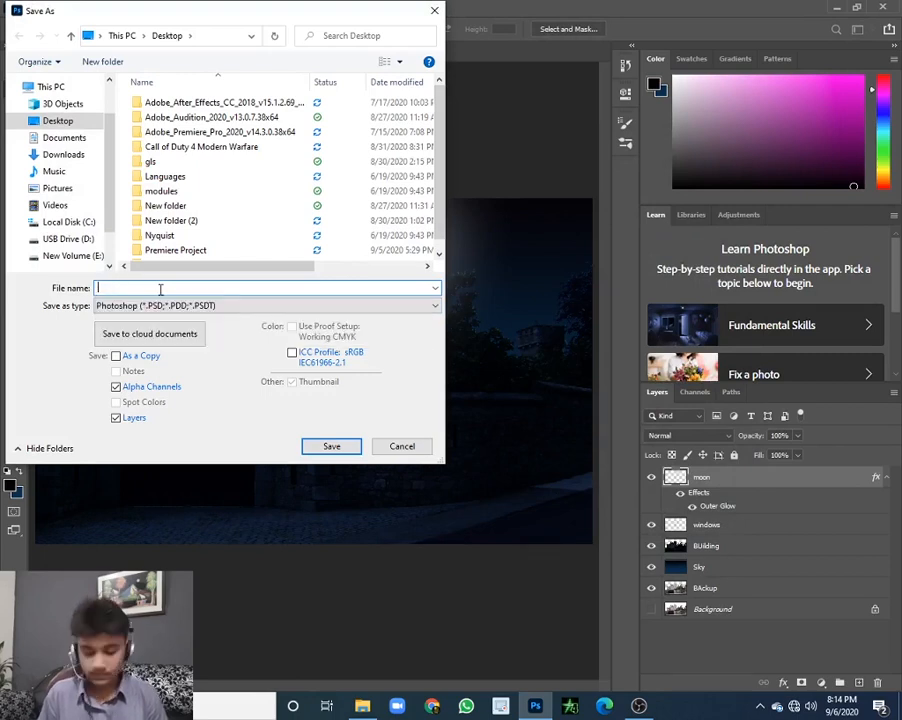
pyautogui.write('LETS PRACTICE TOGETHER_LPT')
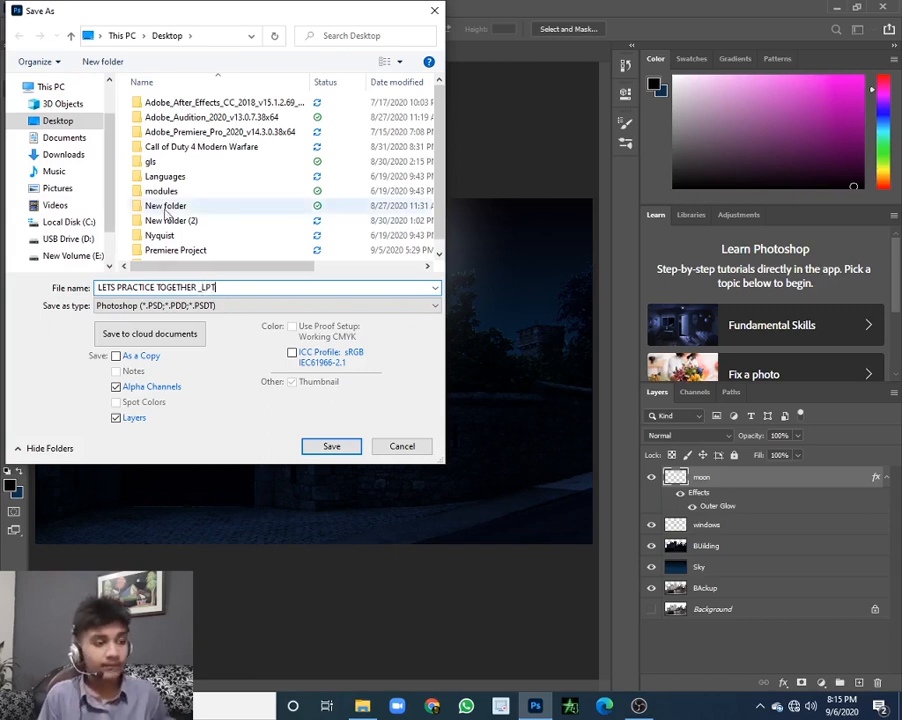
# - Set the format to PNG and save the image with the Large file size (Fastest saving) option
pyautogui.click(224, 308)
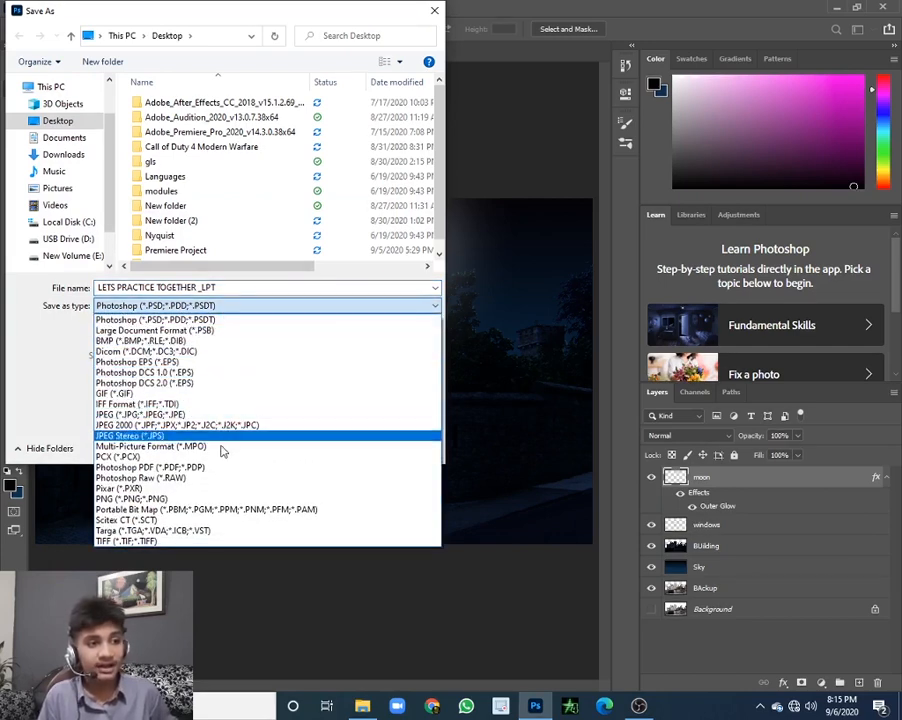
pyautogui.click(220, 498)
pyautogui.click(312, 450)
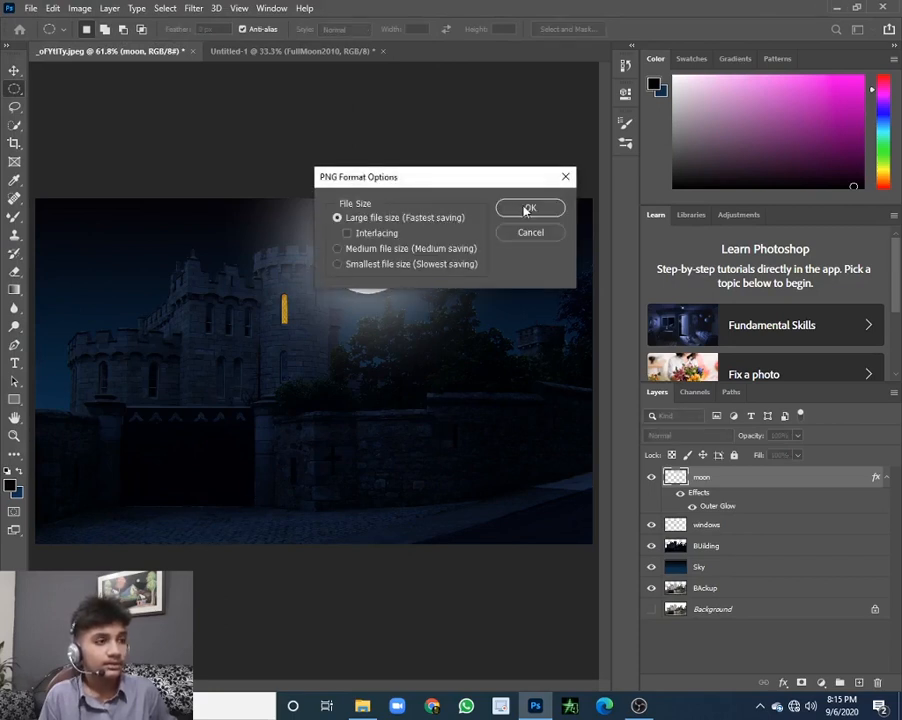
pyautogui.click(527, 207)
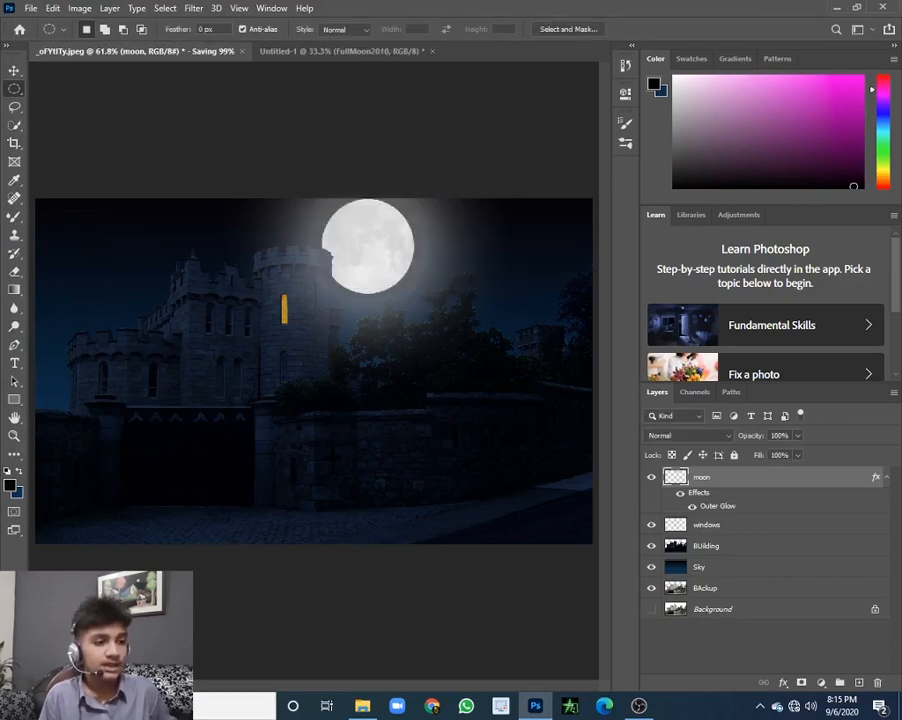
# - Switch to the Windows desktop and compare the saved LETS PRACTICE TOGETHER _LPT image with the original daytime photo SKY in the photo viewer
pyautogui.click(837, 7)
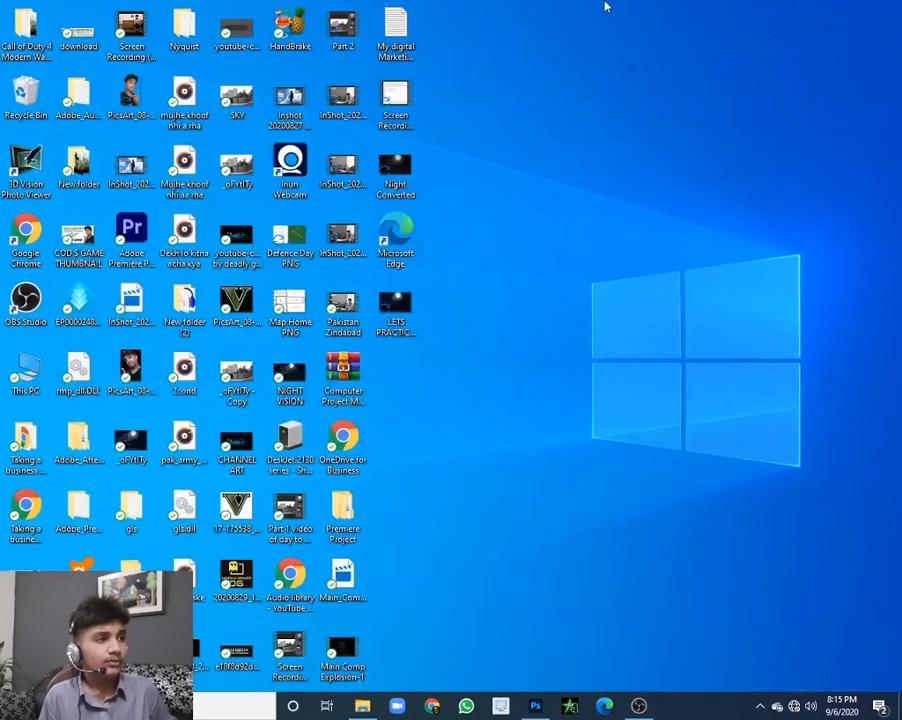
pyautogui.doubleClick(397, 305)
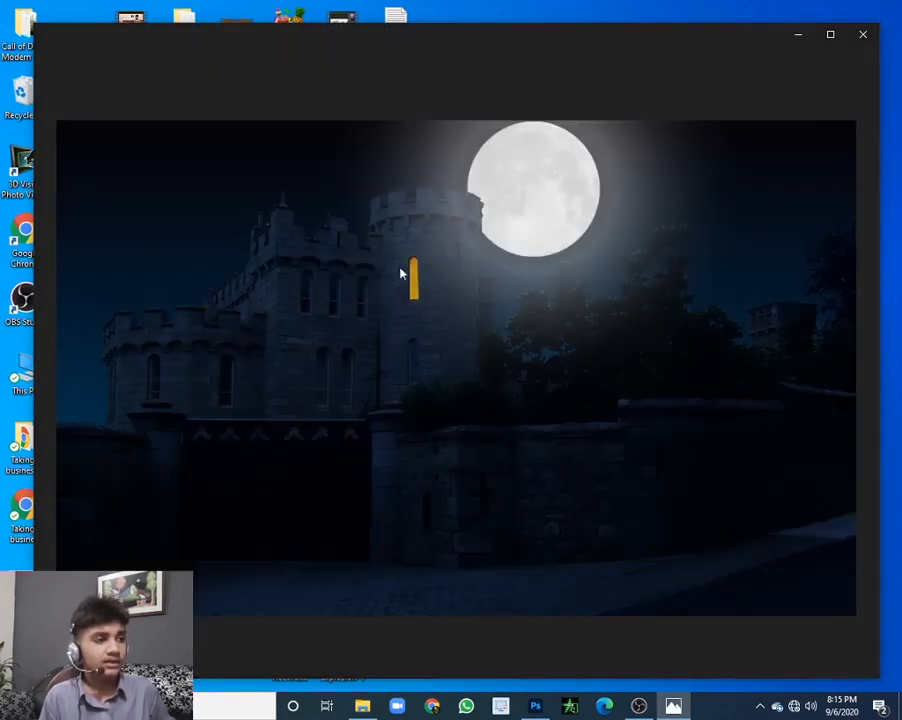
pyautogui.click(858, 33)
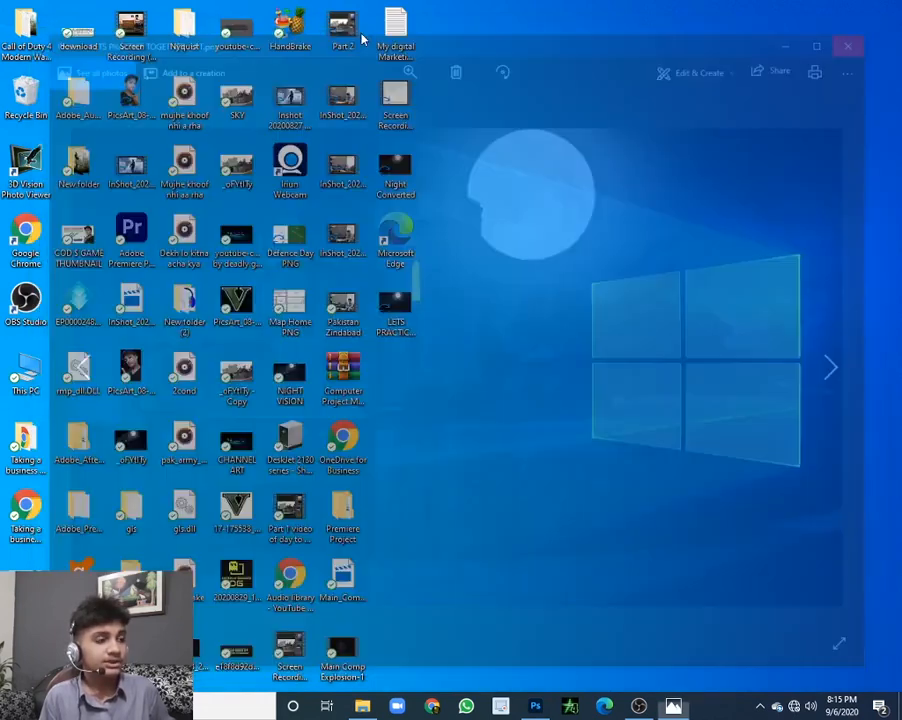
pyautogui.doubleClick(236, 113)
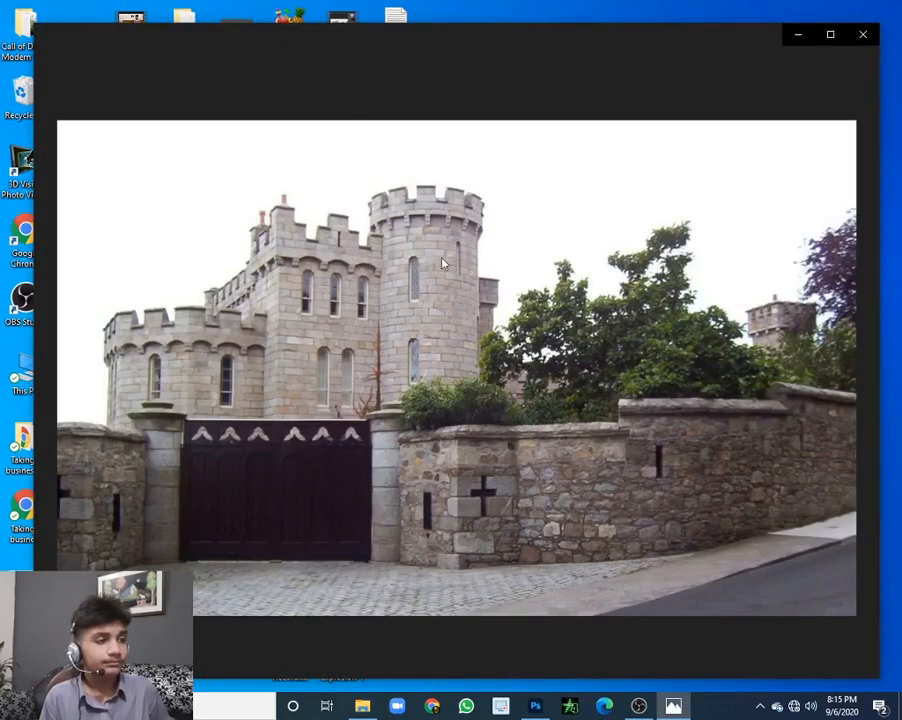
pyautogui.click(864, 36)
pyautogui.doubleClick(395, 305)
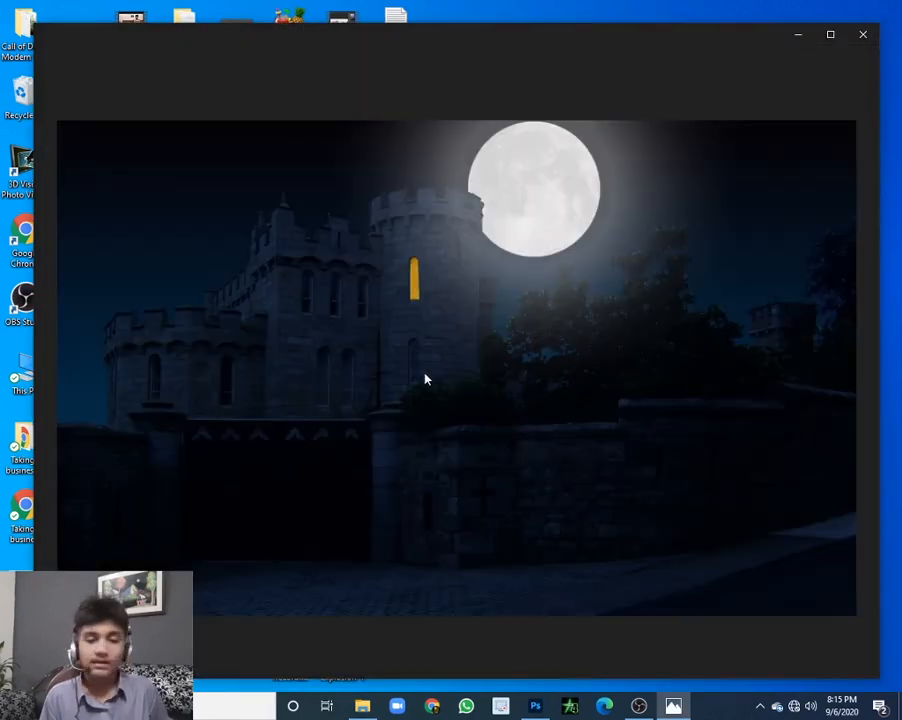
pyautogui.click(864, 38)
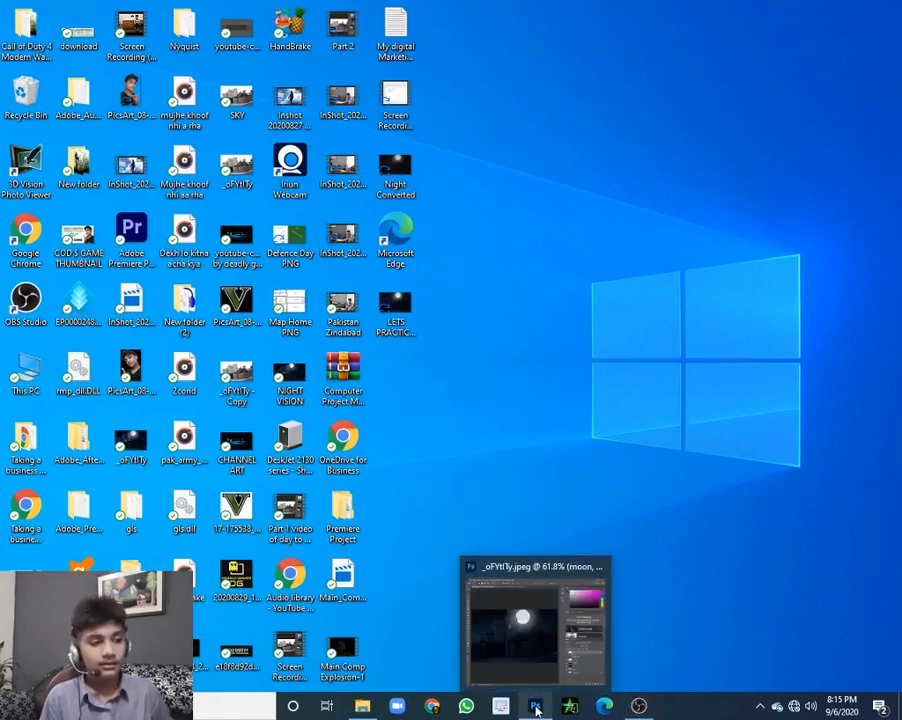
pyautogui.click(640, 706)
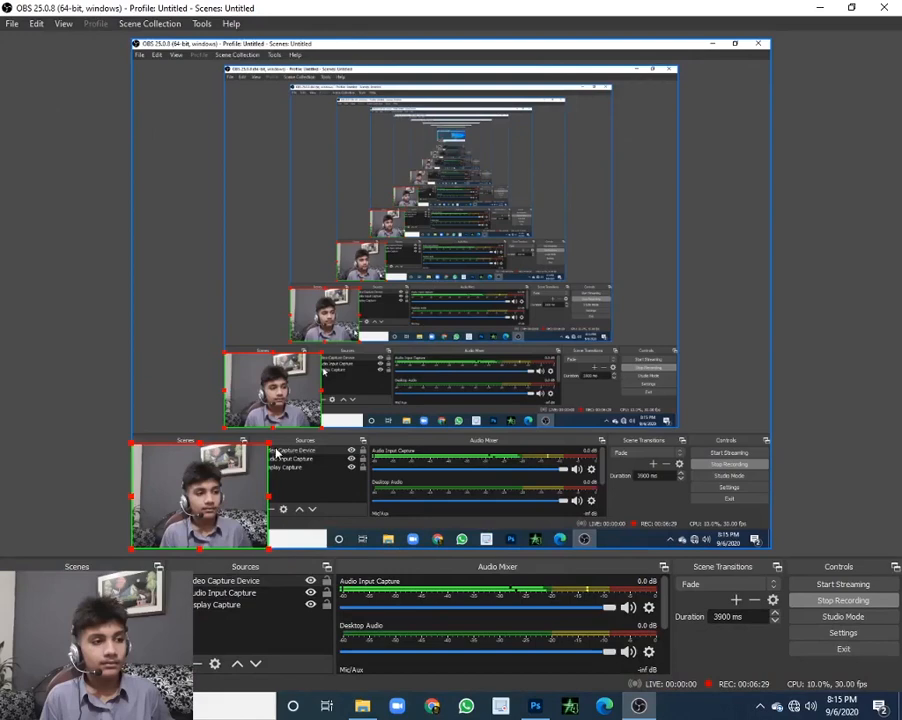